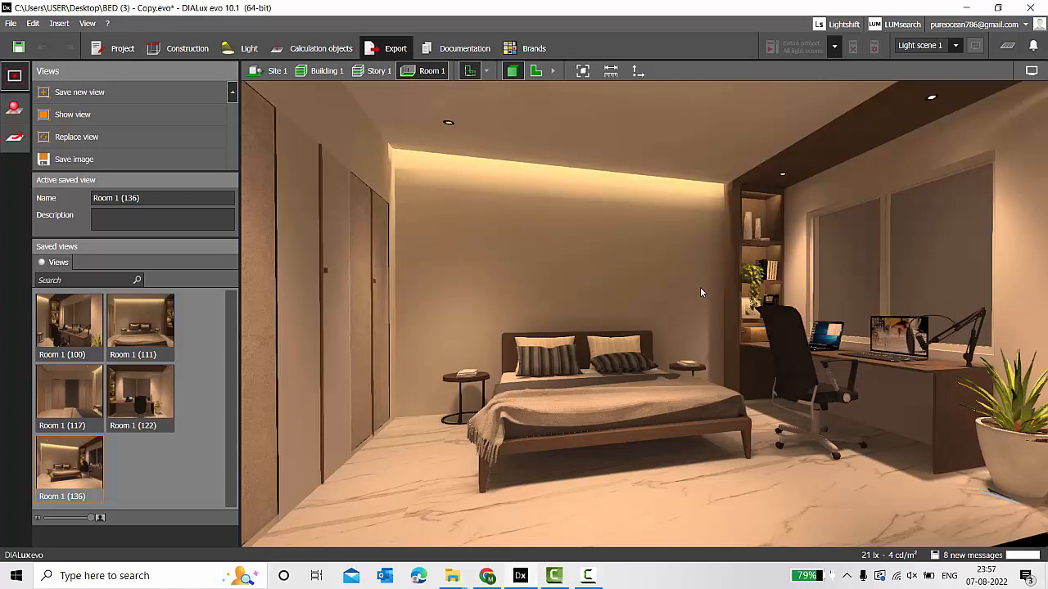
Leave the Export saved-views panel and switch back to Construction editing of the bedroom.
left_click(314, 48)
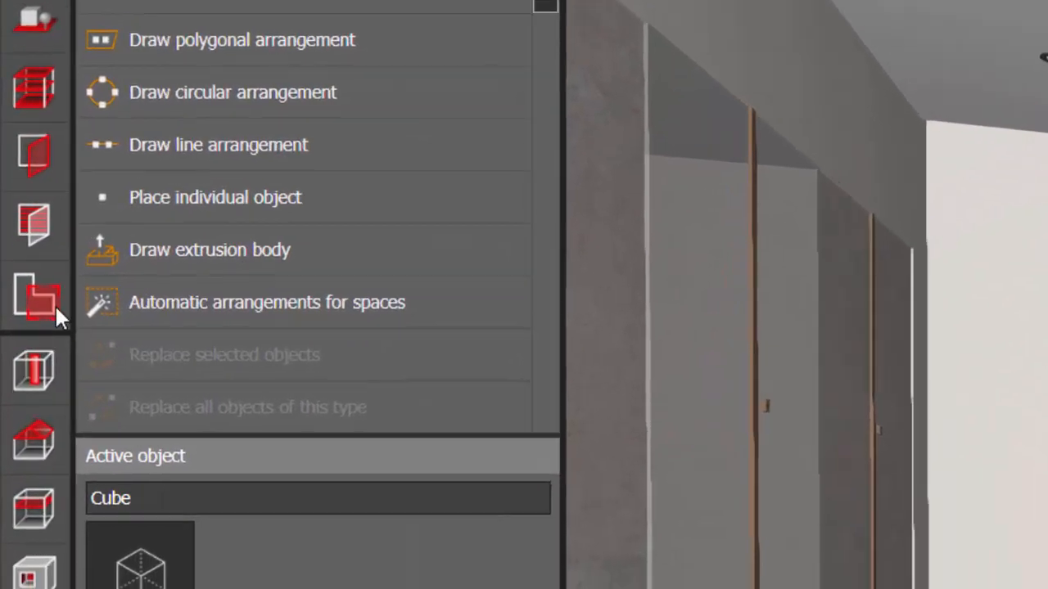
Show the bedroom as a floor plan and select Room 1 (3.000 m high, Rest rooms profile).
left_click(26, 405)
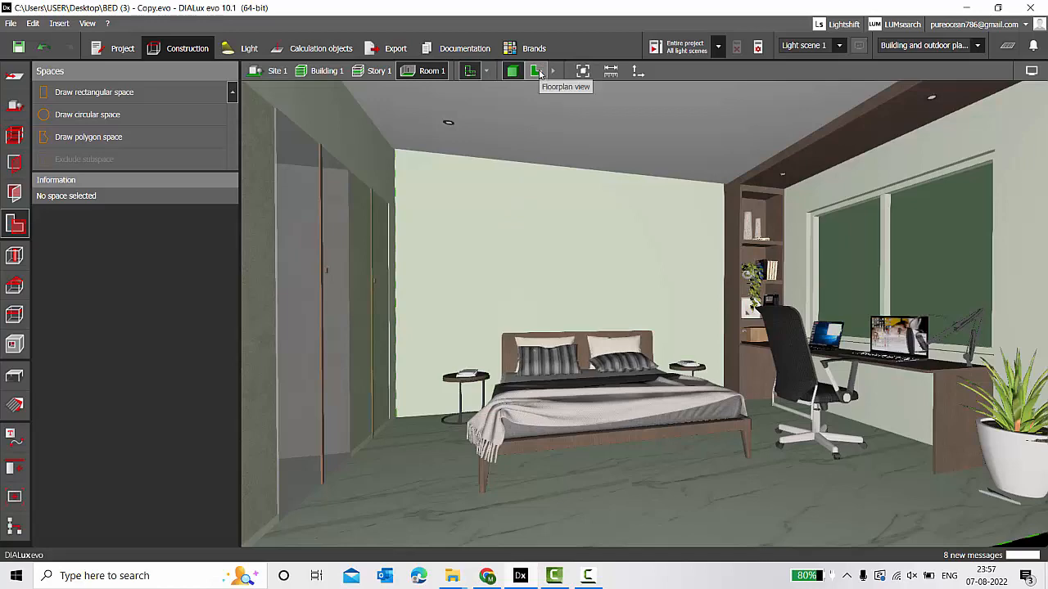
left_click(536, 71)
scroll(496, 135, "down", 10)
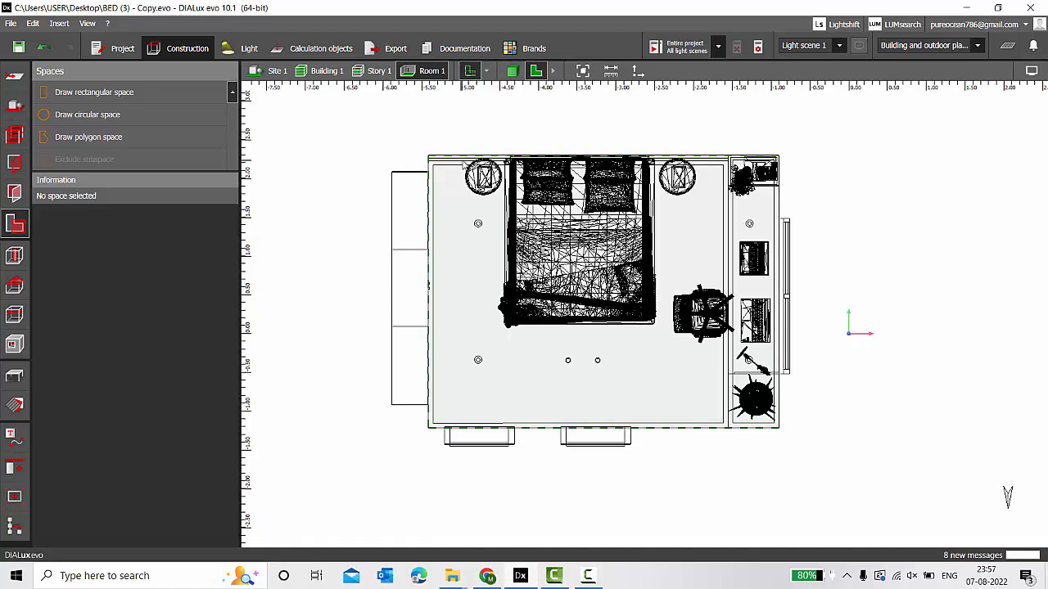
scroll(471, 244, "up", 2)
left_click(472, 244)
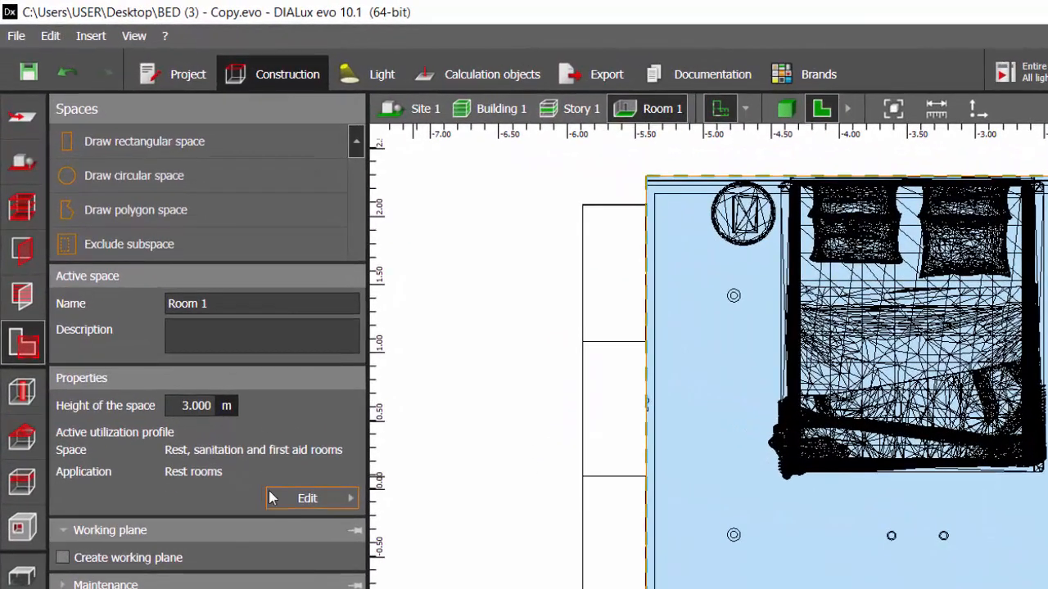
Apply the 'Rest, sanitation and first aid rooms' template with the 'Rest rooms' application to Room 1.
left_click(342, 501)
left_click(556, 89)
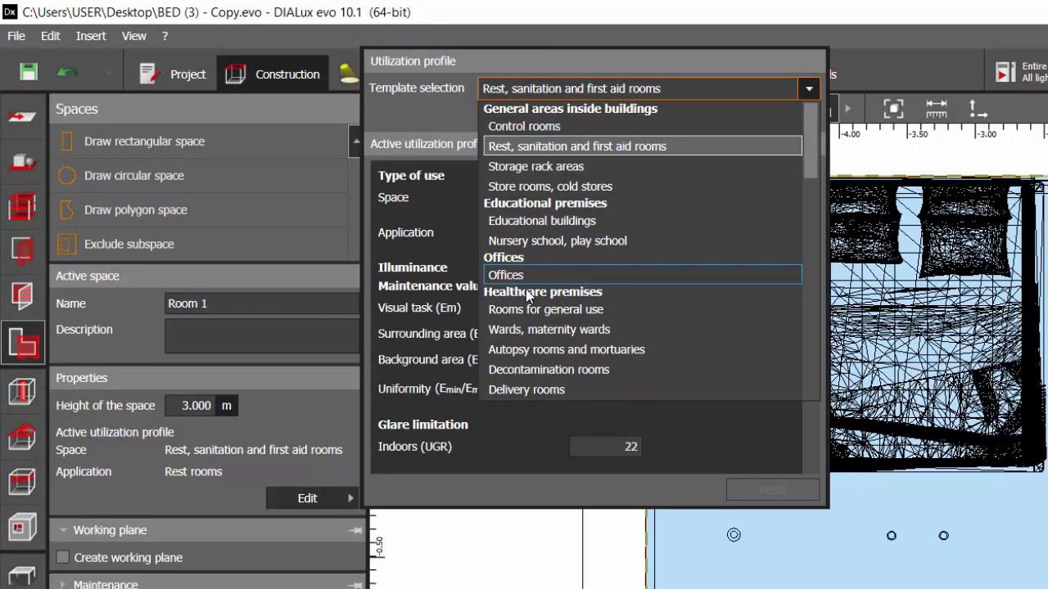
left_click(548, 166)
left_click(552, 117)
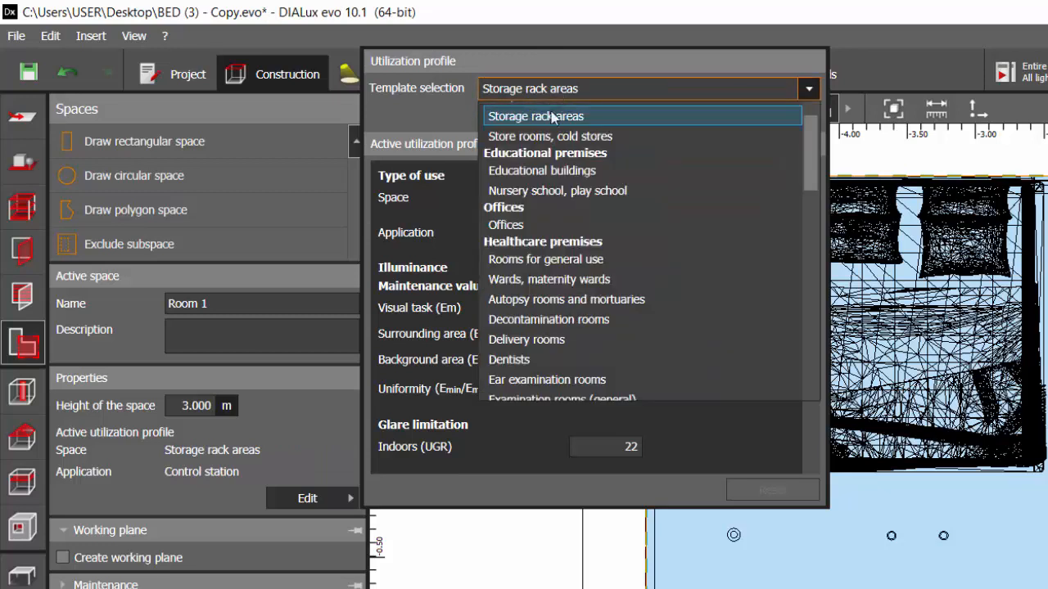
scroll(552, 117, "up", 1)
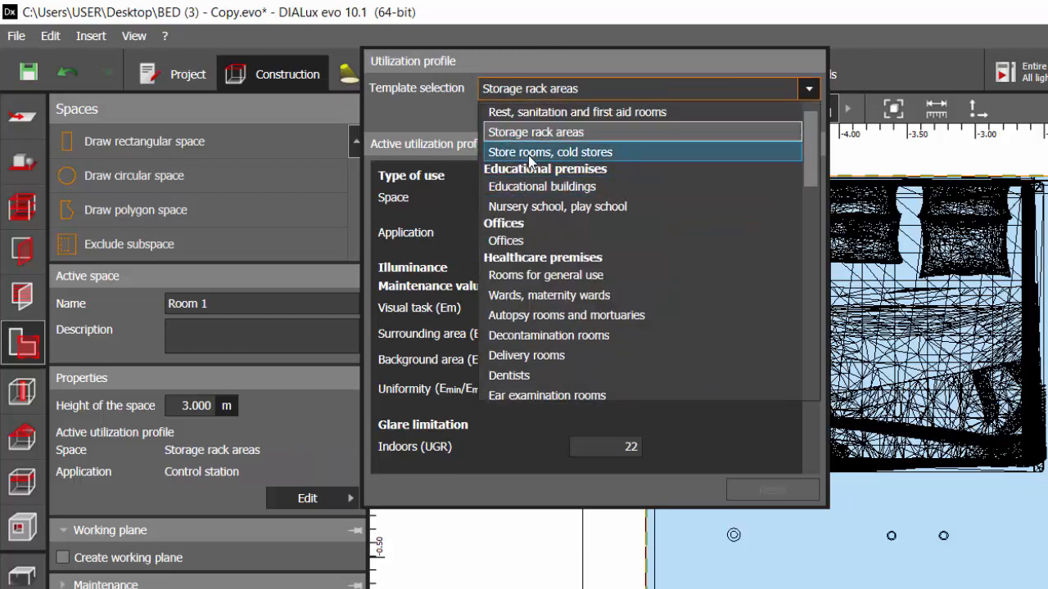
left_click(564, 118)
left_click(588, 116)
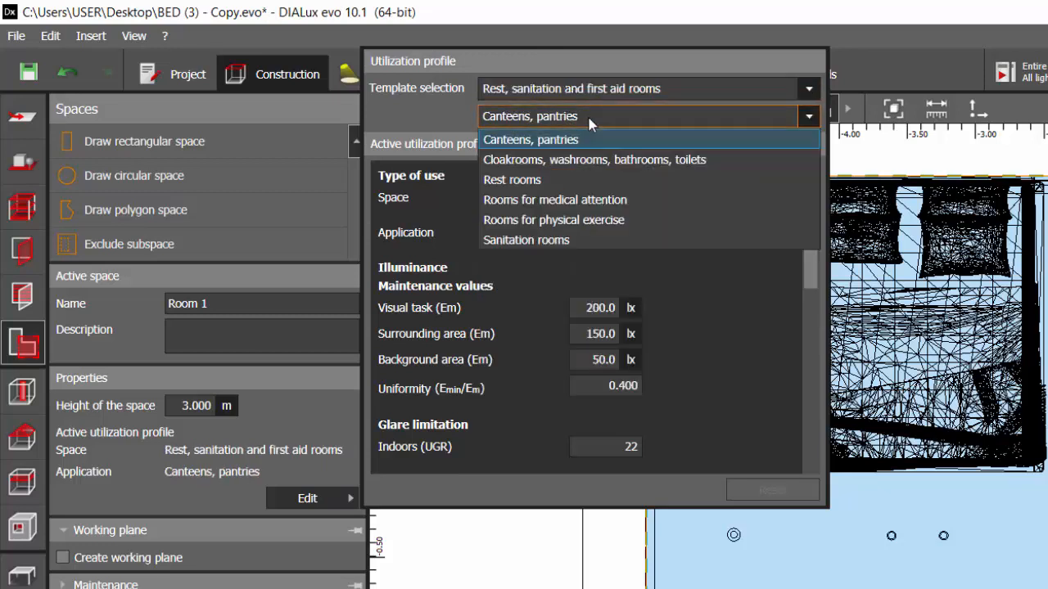
left_click(587, 114)
left_click(586, 113)
left_click(544, 179)
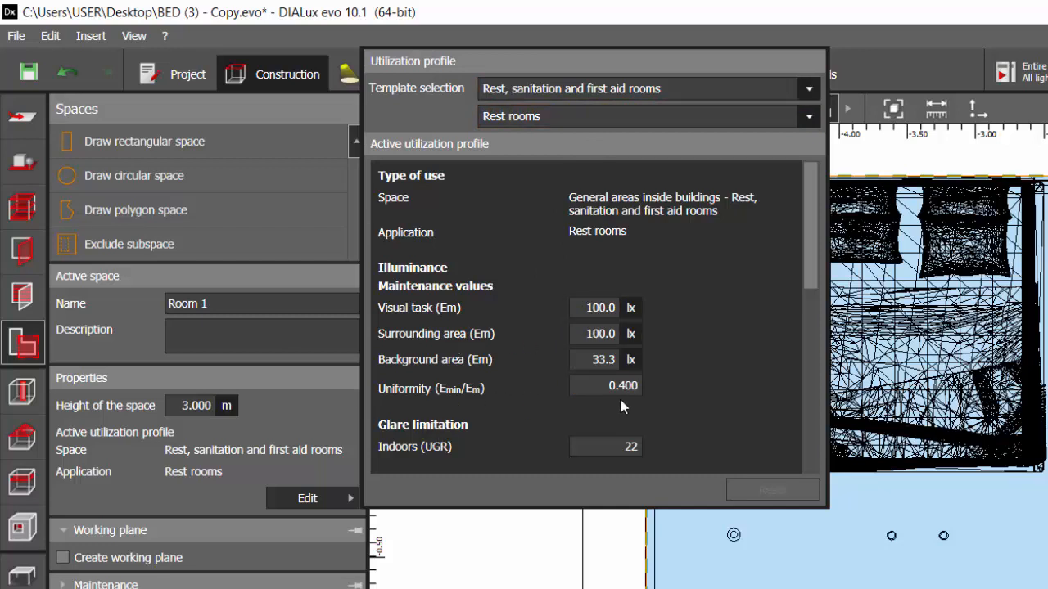
Keep Room 1's visual task at 100 lx, add a 0.800 m working plane, and return to 3-D.
left_click(594, 311)
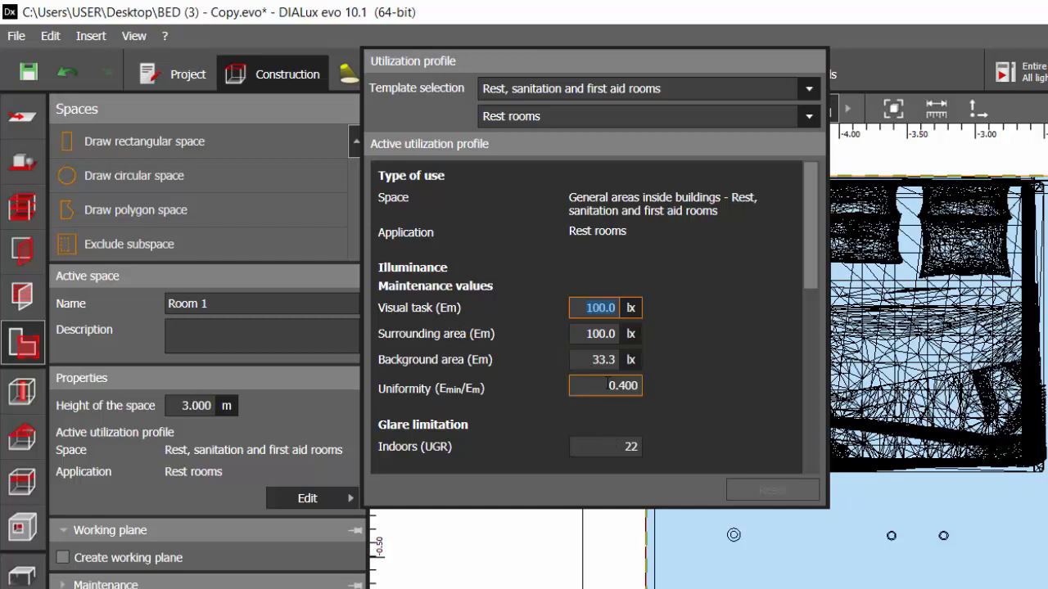
type("200")
key("Return")
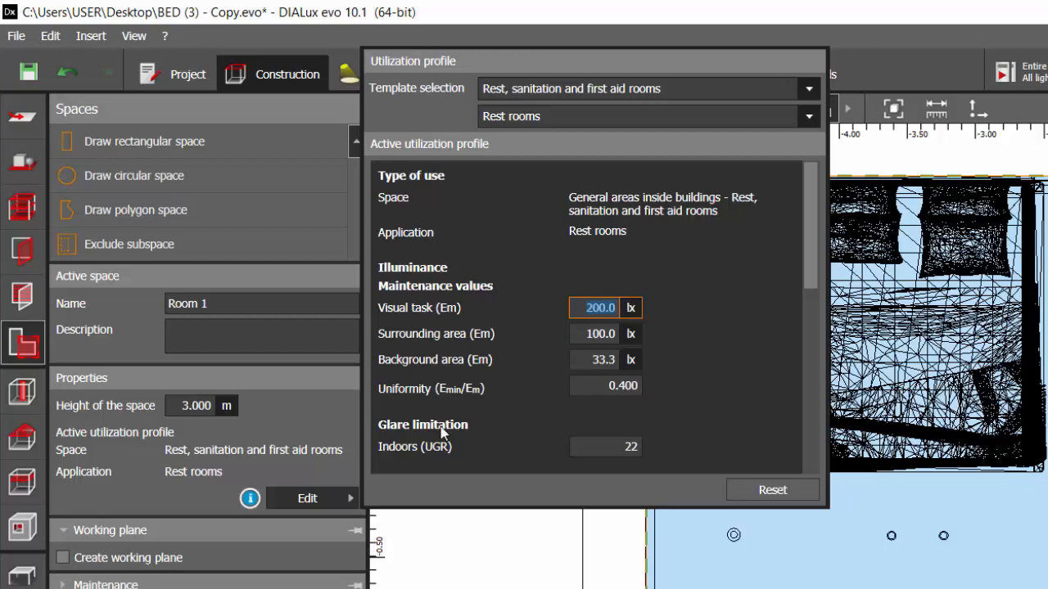
type("100")
key("Return")
left_click(559, 88)
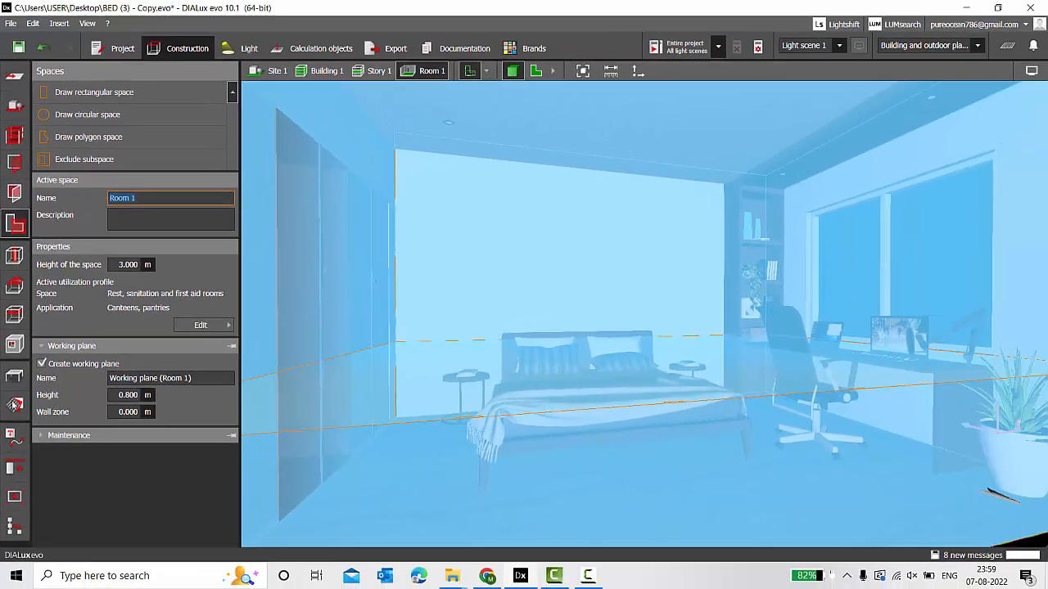
left_click(14, 377)
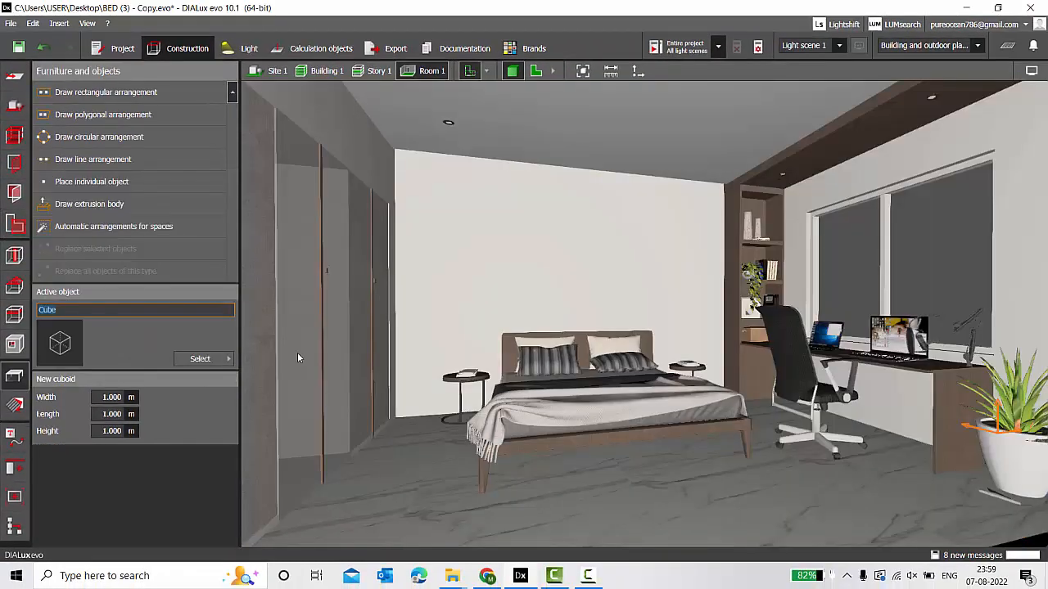
Select Room 1's working plane and show it on the Story 1 floor plan at 0.800 m height.
left_click(322, 51)
right_click_drag(567, 318, 785, 312)
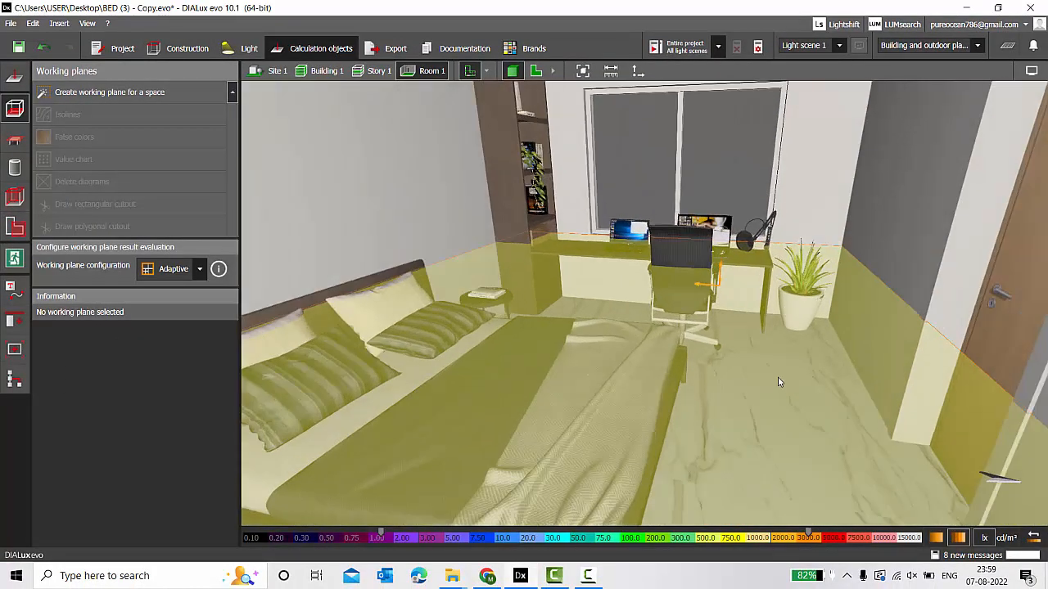
left_click(653, 461)
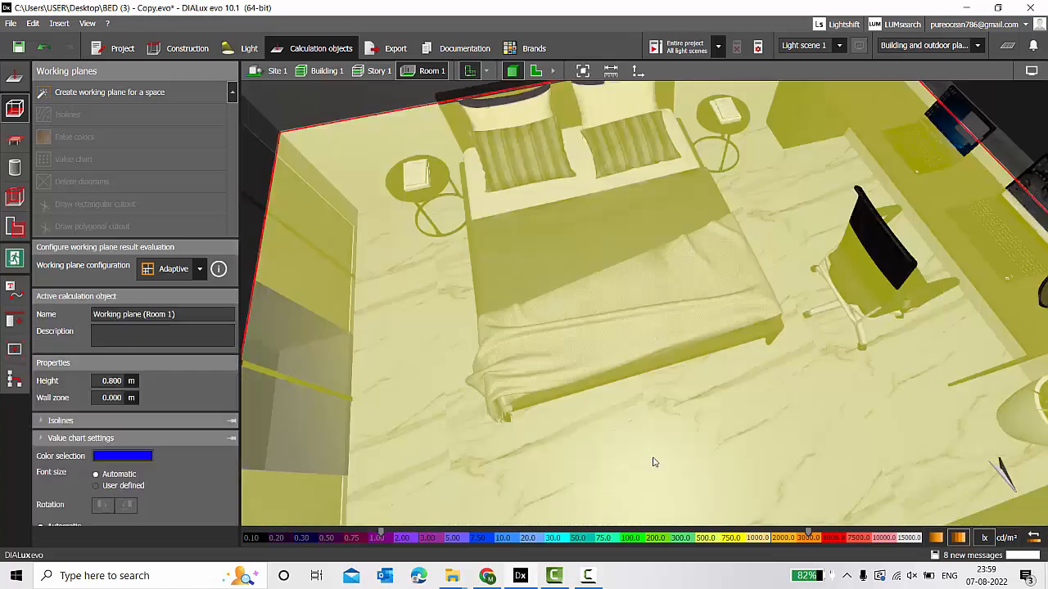
left_click(536, 72)
left_click(378, 72)
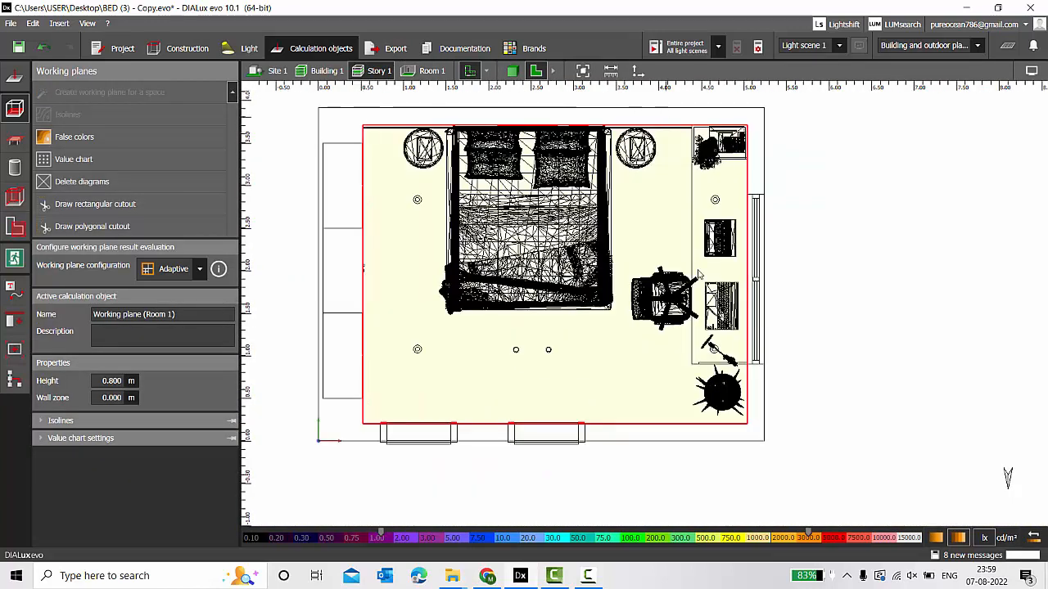
scroll(570, 338, "up", 1)
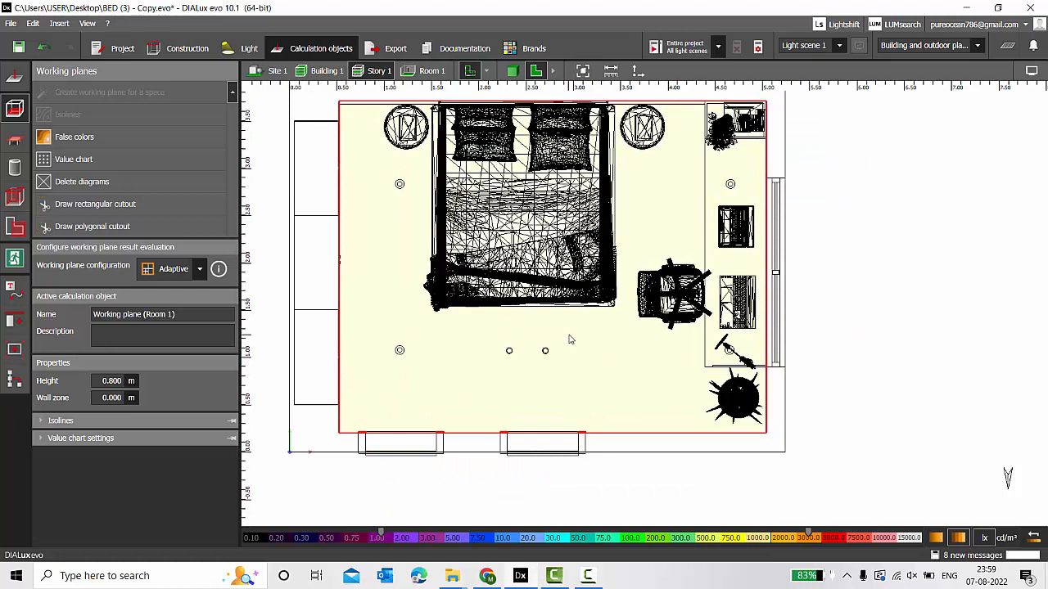
scroll(570, 339, "down", 1)
scroll(489, 250, "up", 1)
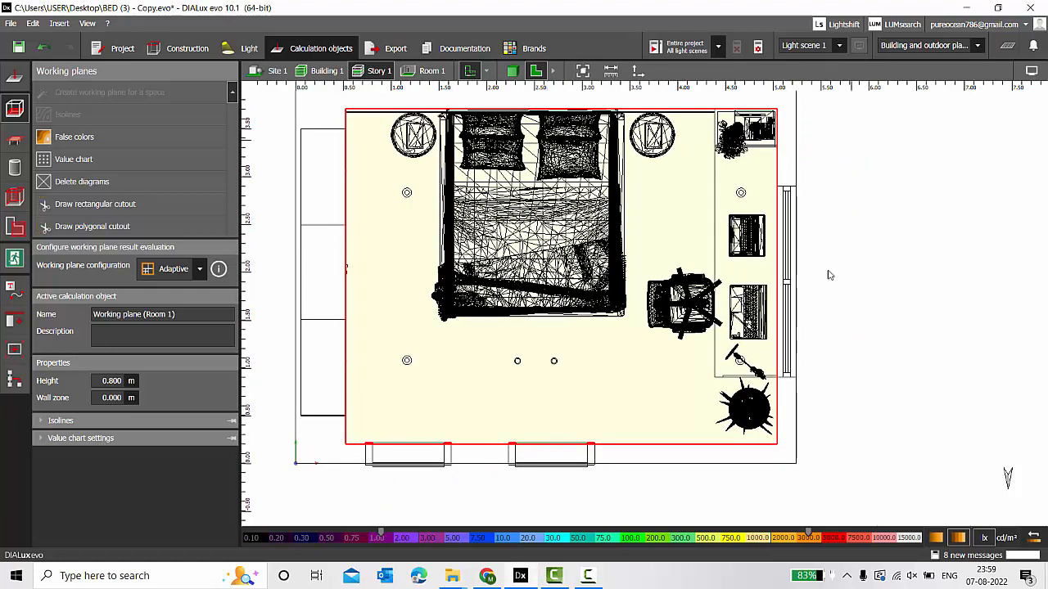
scroll(737, 186, "up", 1)
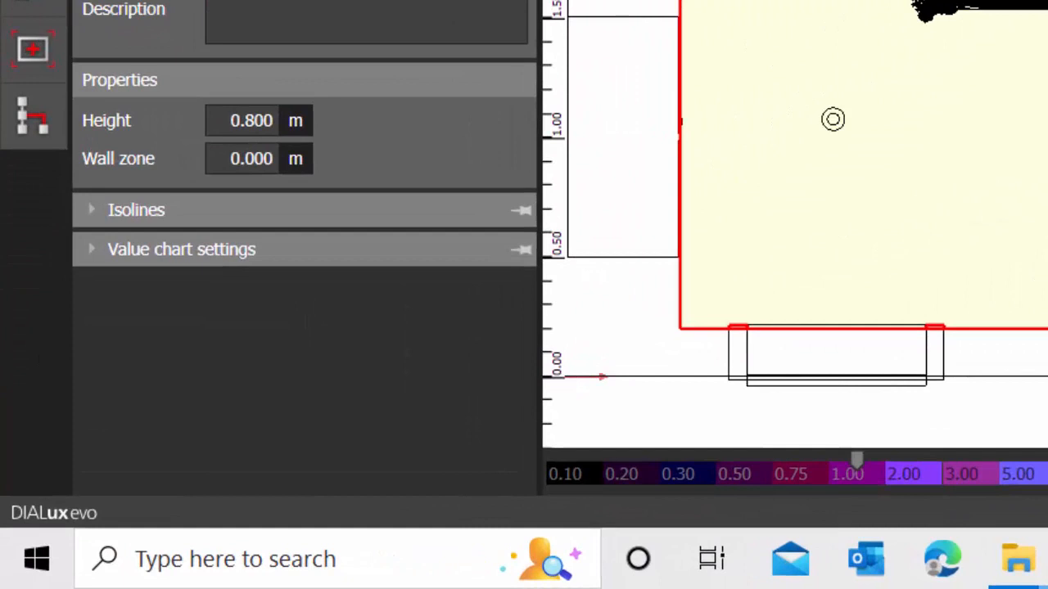
Set the working plane's wall zone to 0.2 m and reselect the plane to check its outline.
double_click(250, 159)
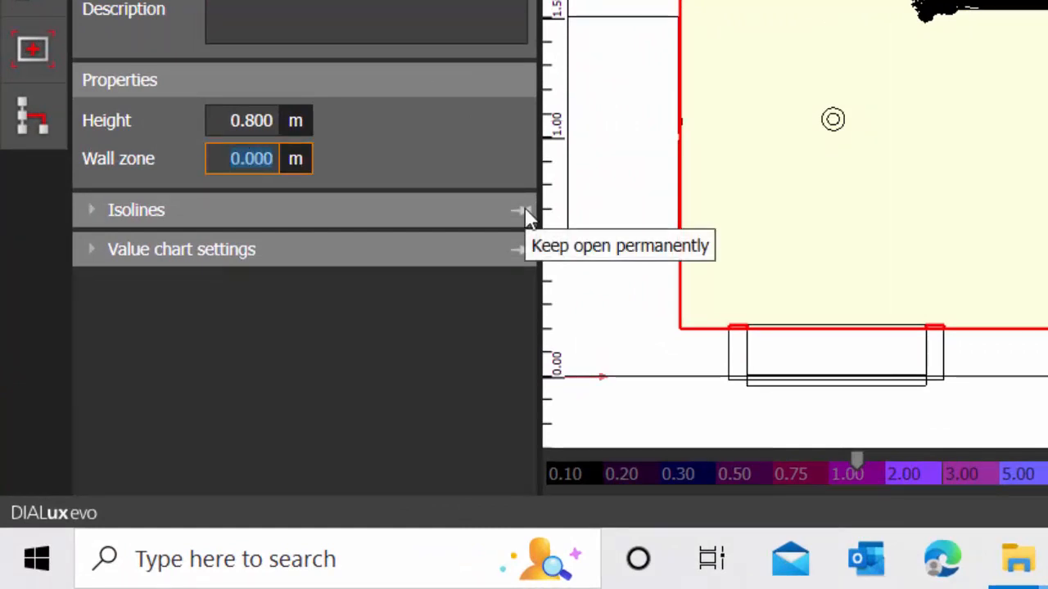
type("0.2")
key("Return")
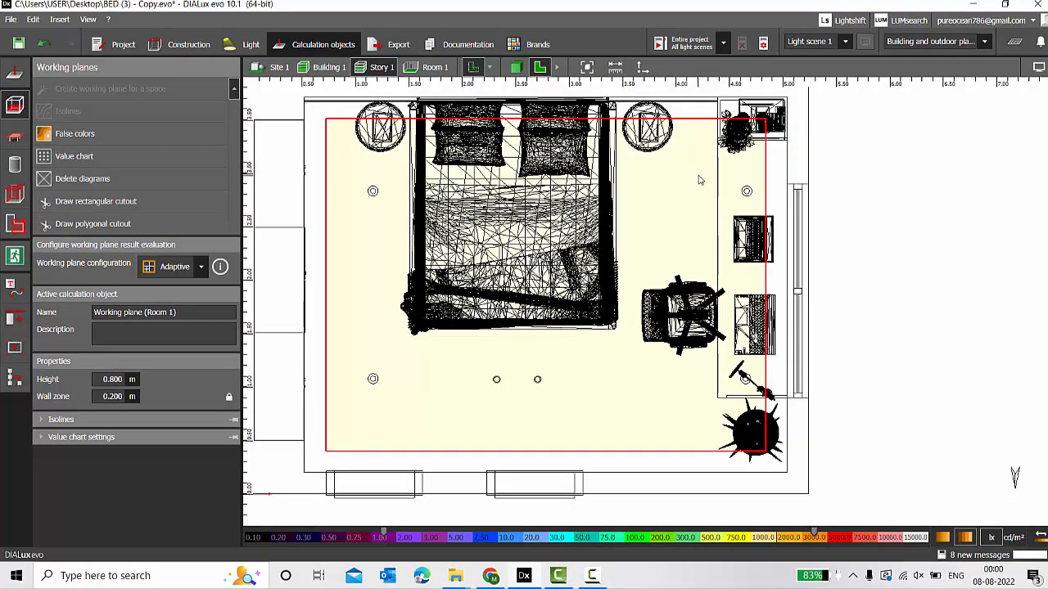
left_click(896, 210)
left_click(708, 215)
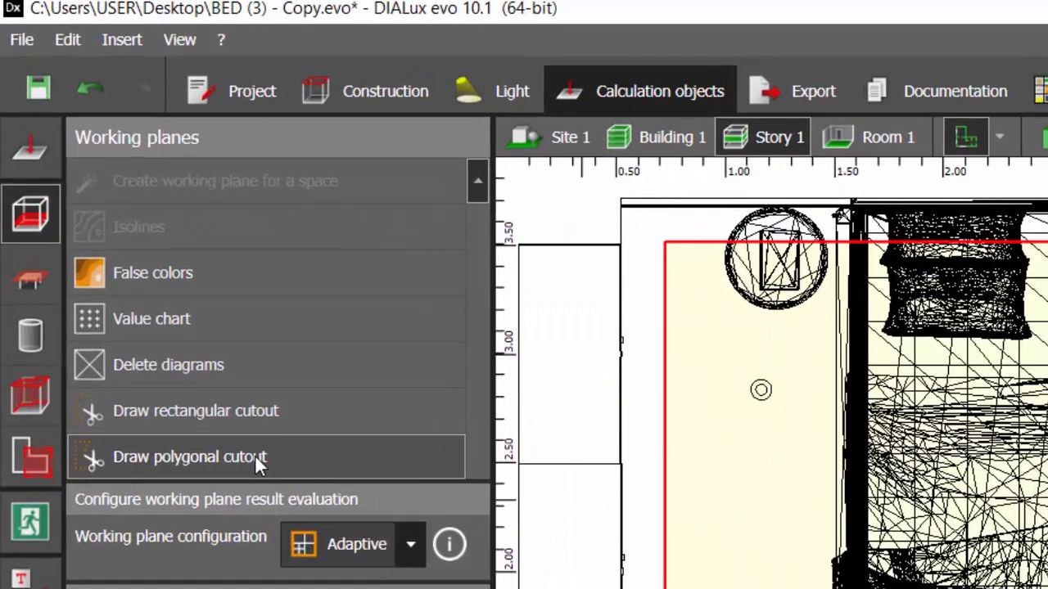
Draw a rectangular cutout about 3.515 × 0.59 m over the wardrobe strip of the working plane.
left_click(125, 223)
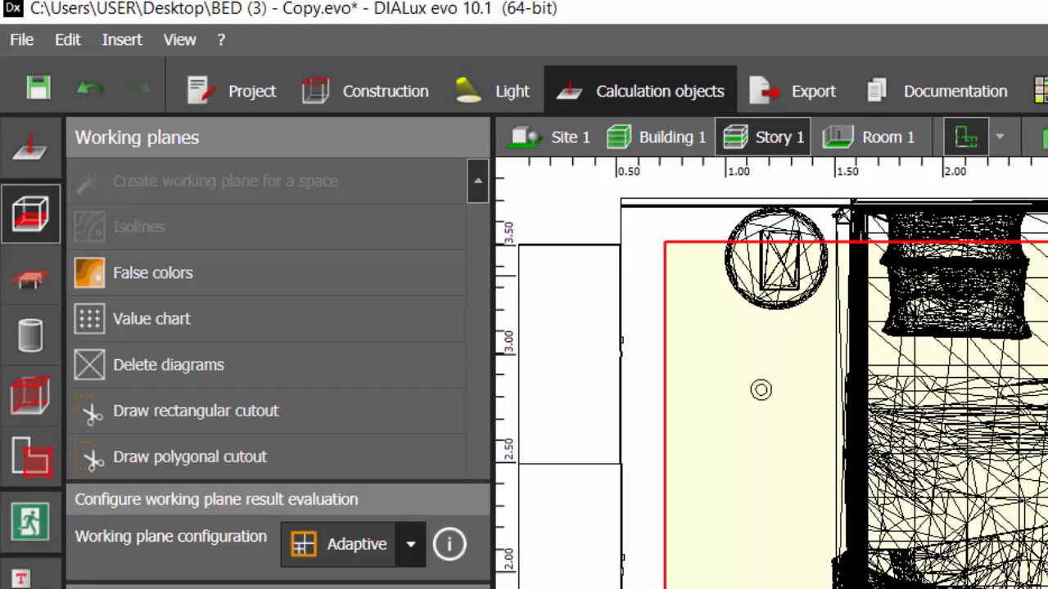
left_click(200, 411)
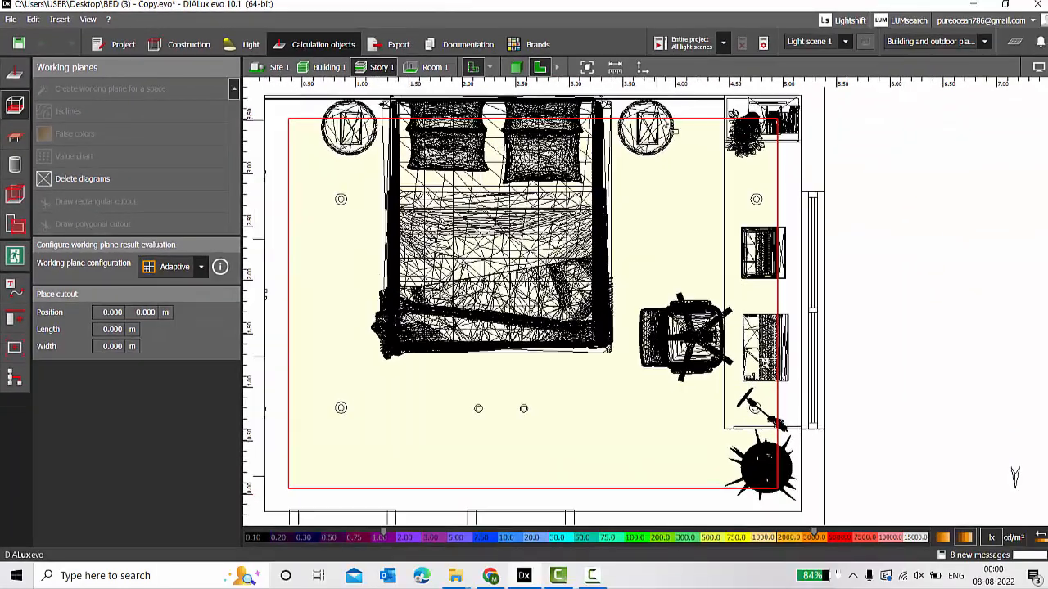
scroll(676, 130, "up", 1)
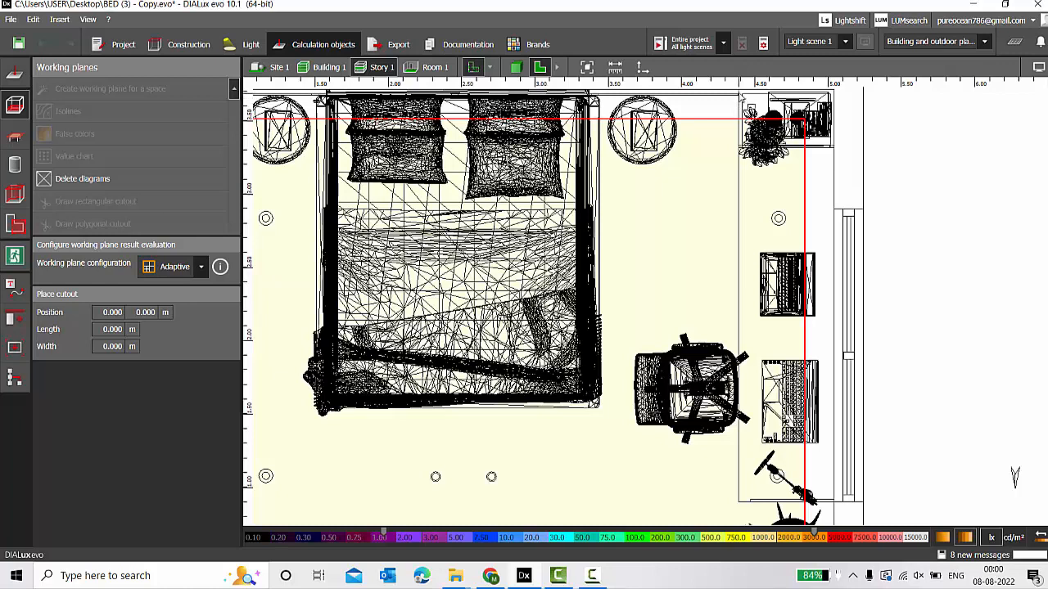
left_click(725, 91)
scroll(708, 191, "down", 1)
scroll(731, 368, "up", 1)
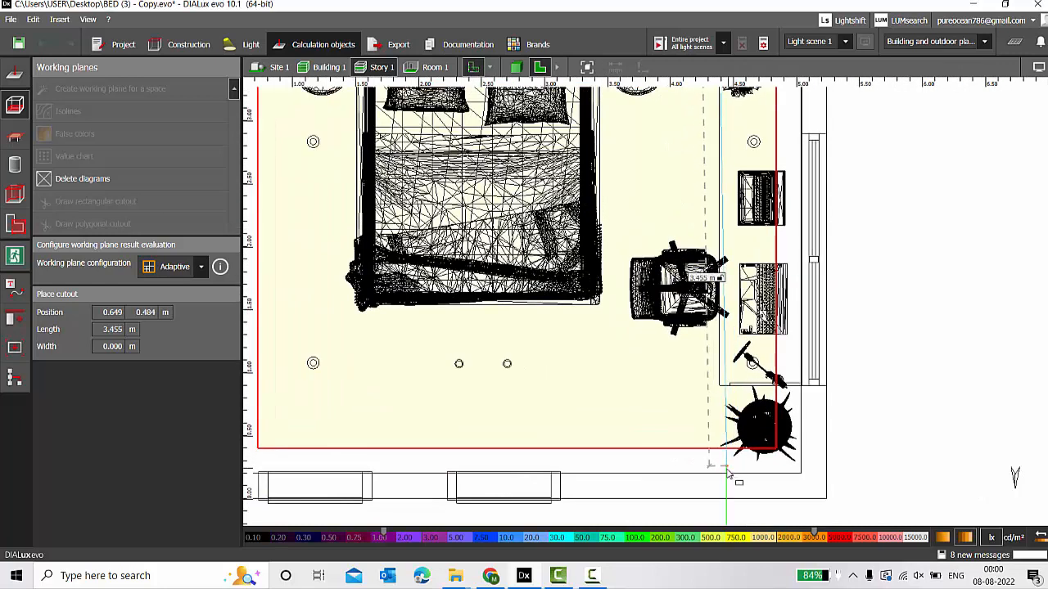
left_click(727, 474)
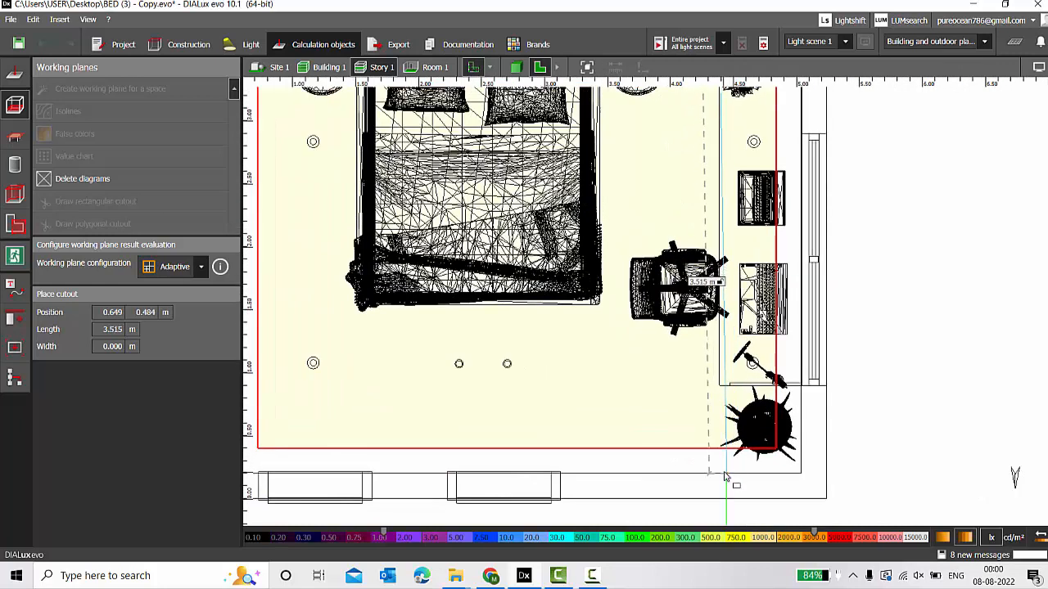
left_click(801, 485)
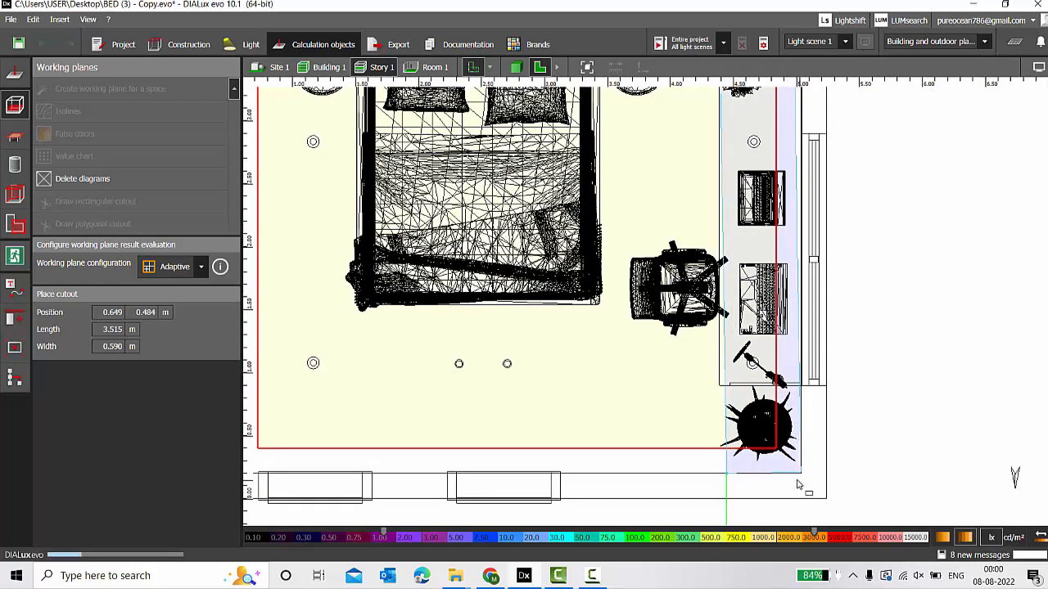
left_click(922, 326)
Stretch the cutout's top-right corner to the wall at X 5.039 m and save the project.
left_click(660, 418)
scroll(636, 423, "down", 2)
scroll(704, 453, "up", 2)
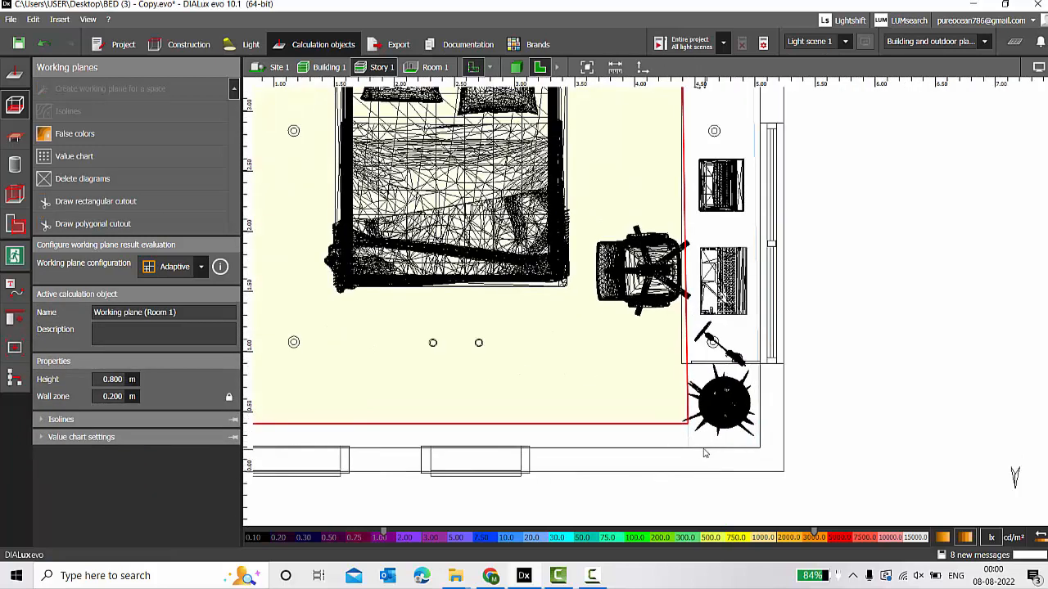
left_click(702, 449)
scroll(694, 455, "up", 2)
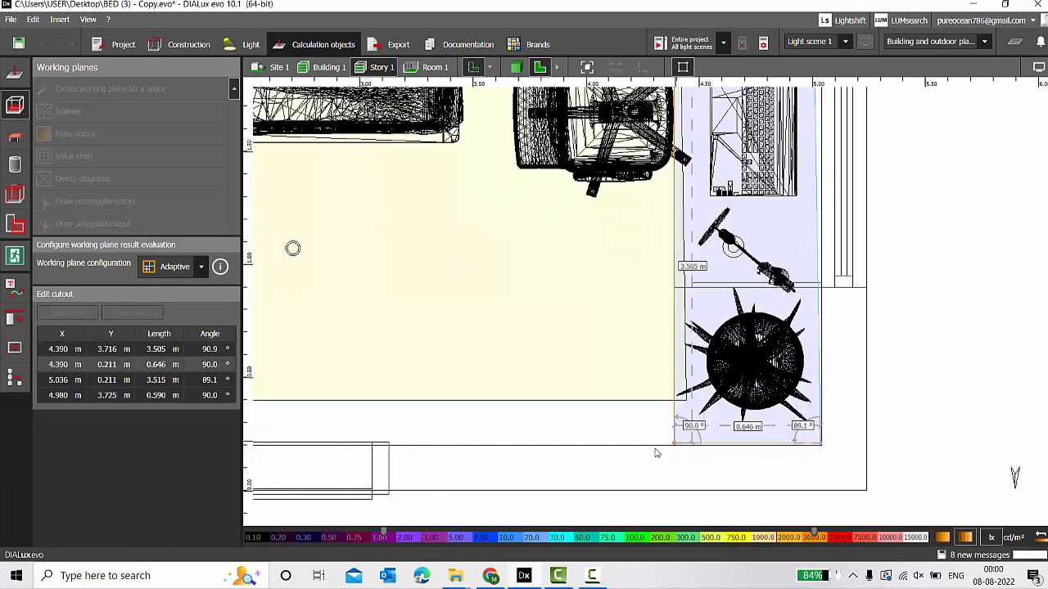
scroll(661, 462, "down", 5)
scroll(706, 135, "up", 7)
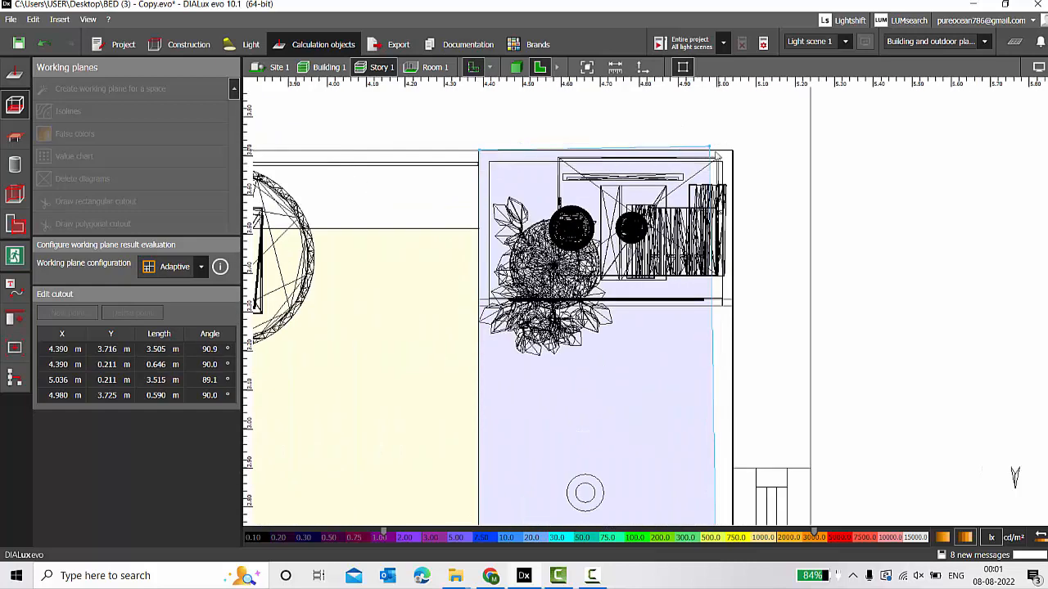
left_click_drag(712, 153, 742, 156)
scroll(741, 163, "down", 2)
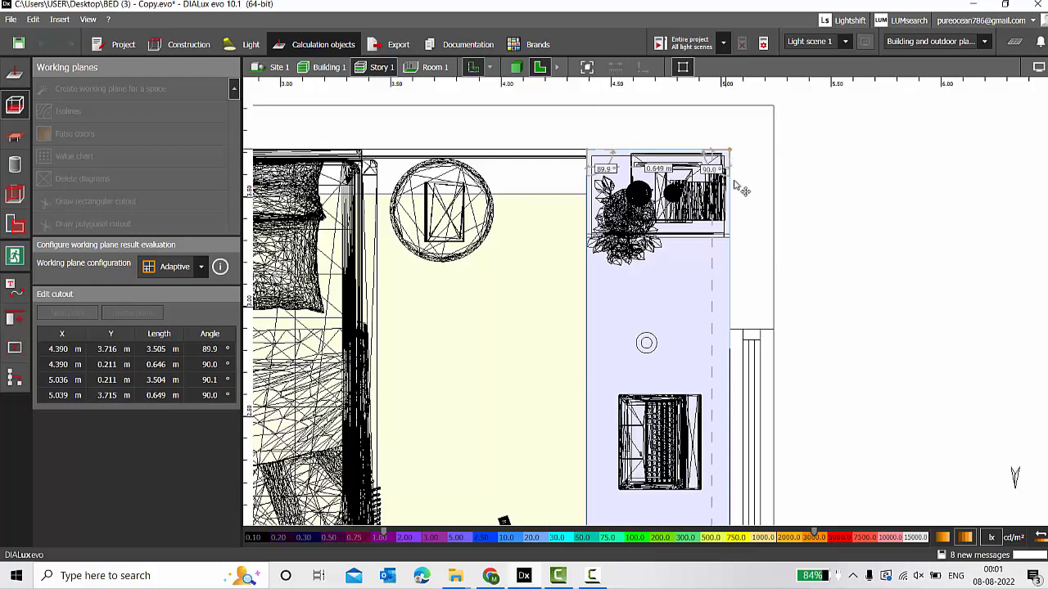
scroll(742, 190, "down", 2)
left_click(844, 211)
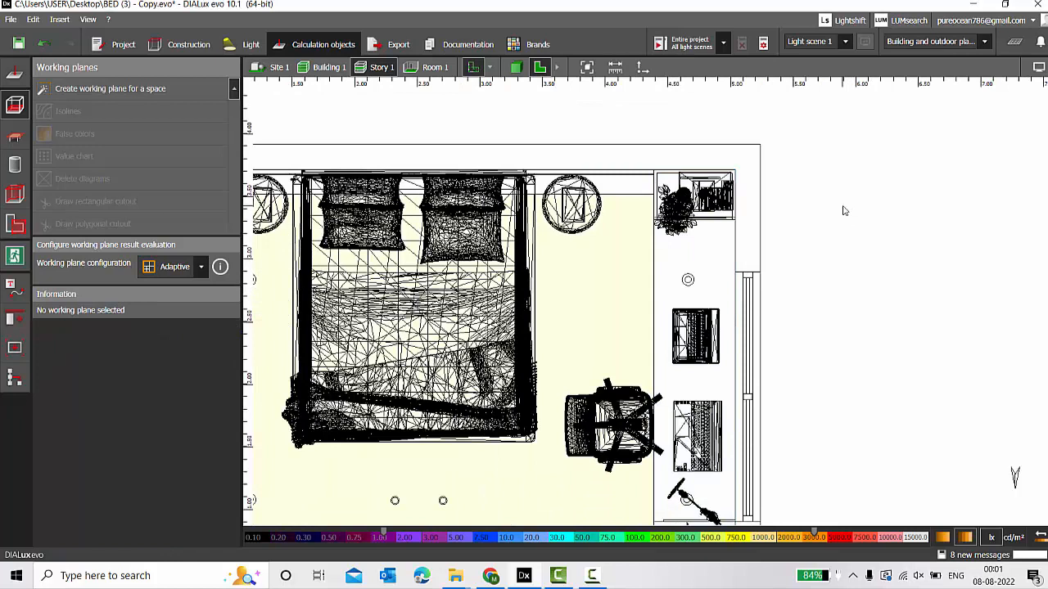
left_click(561, 345)
key("ctrl+s")
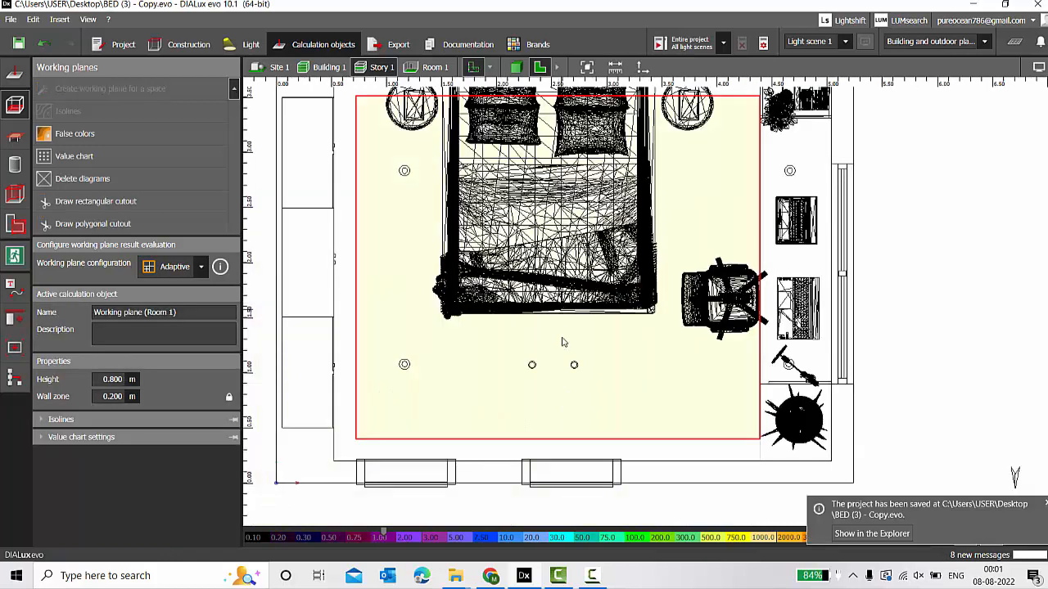
Change the working plane height from 0.800 m to 0.5 m, save, and deselect it.
left_click(112, 378)
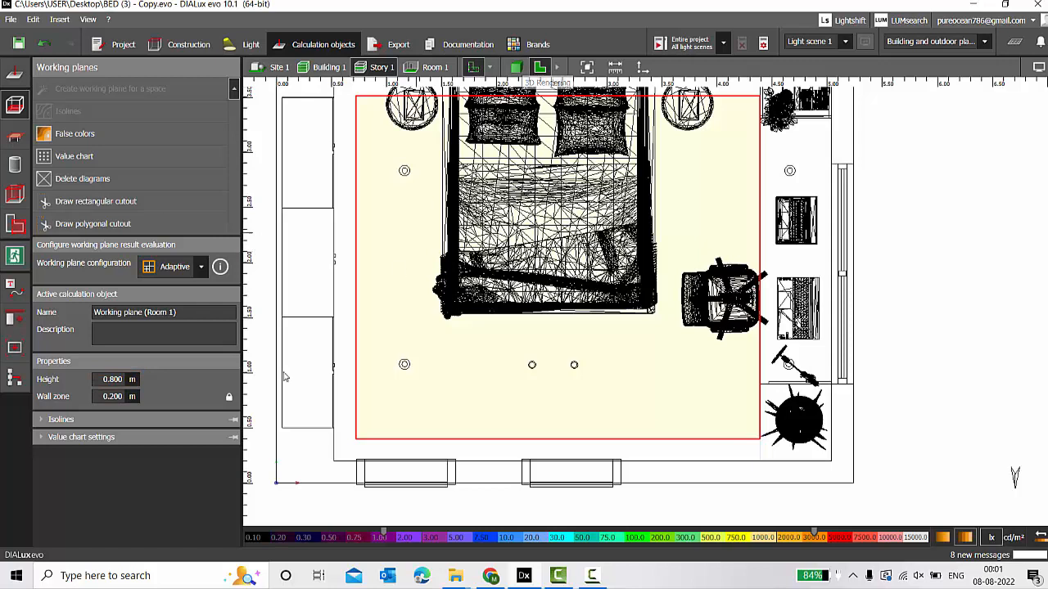
left_click(136, 385)
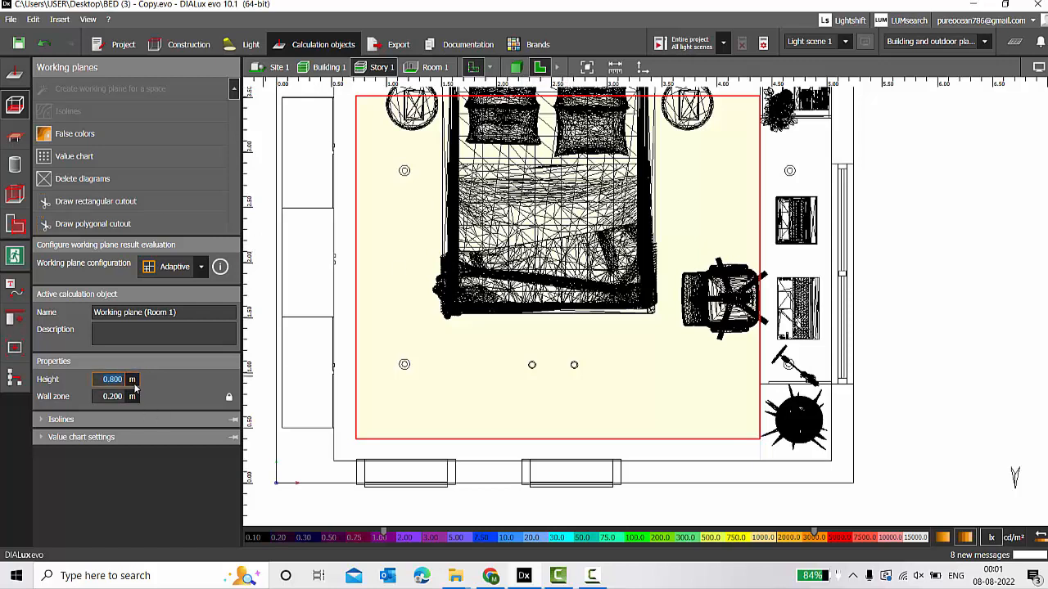
type("0.5")
key("Return")
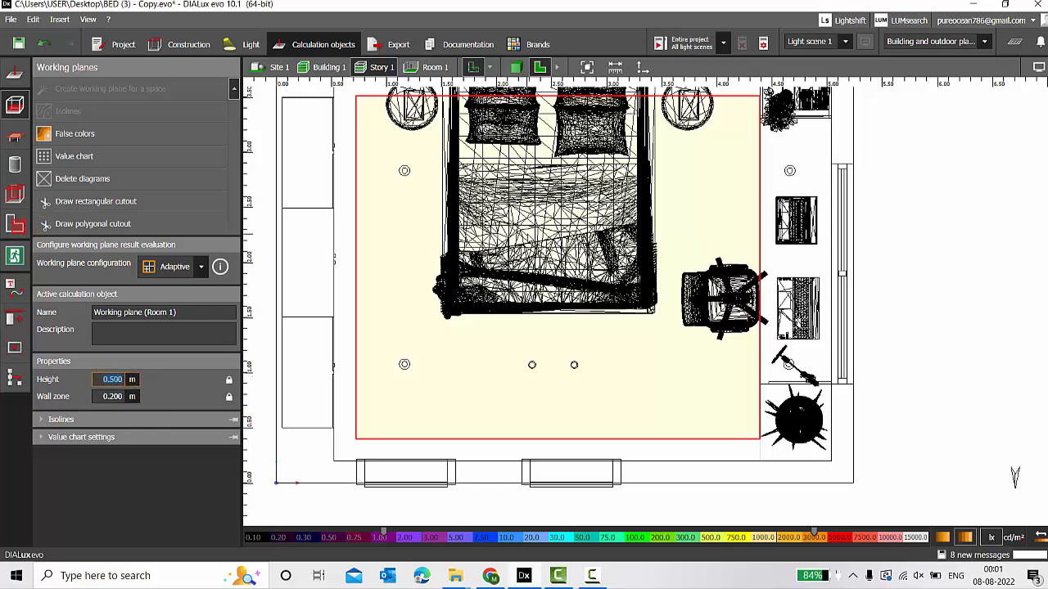
key("Escape")
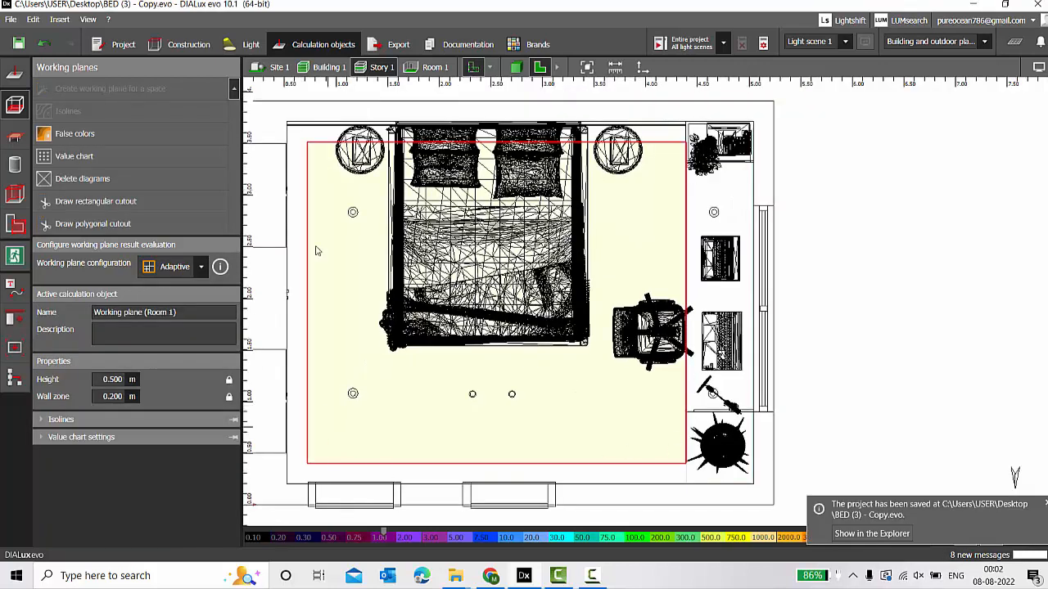
scroll(709, 215, "up", 2)
scroll(630, 159, "down", 2)
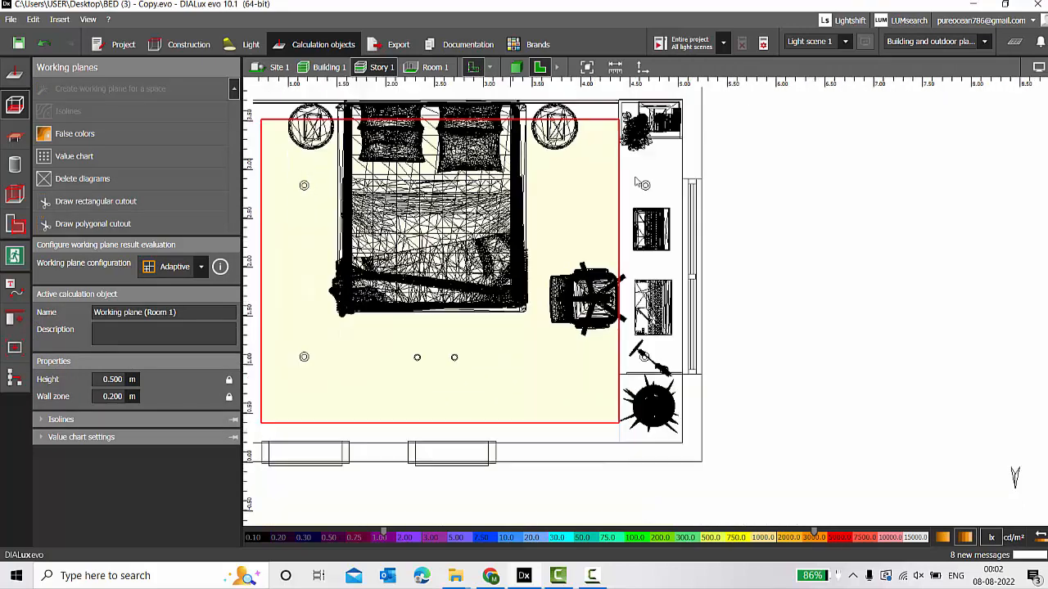
scroll(629, 162, "up", 2)
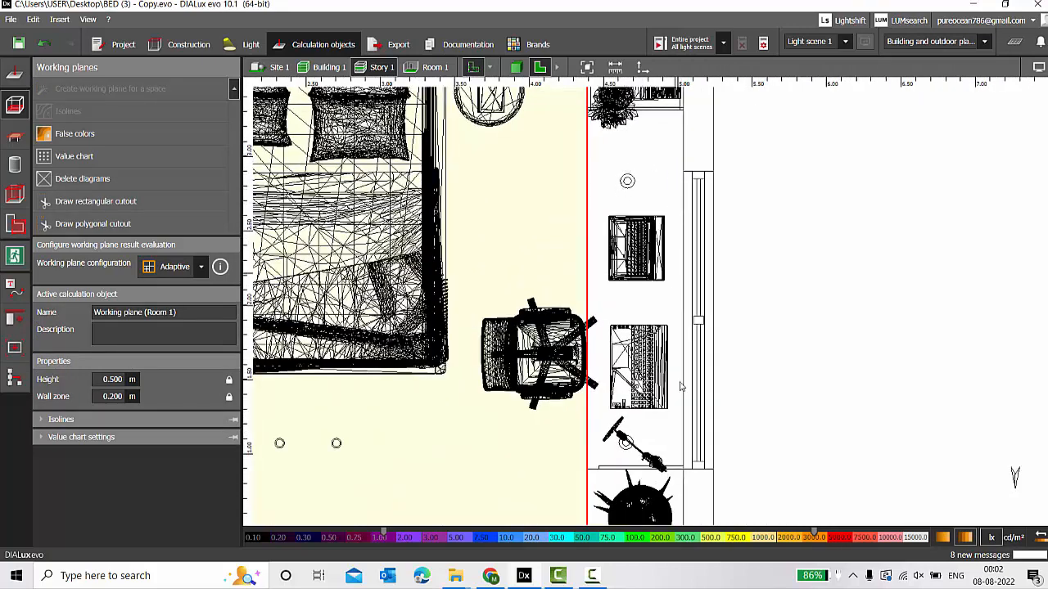
key("Delete")
scroll(559, 293, "down", 1)
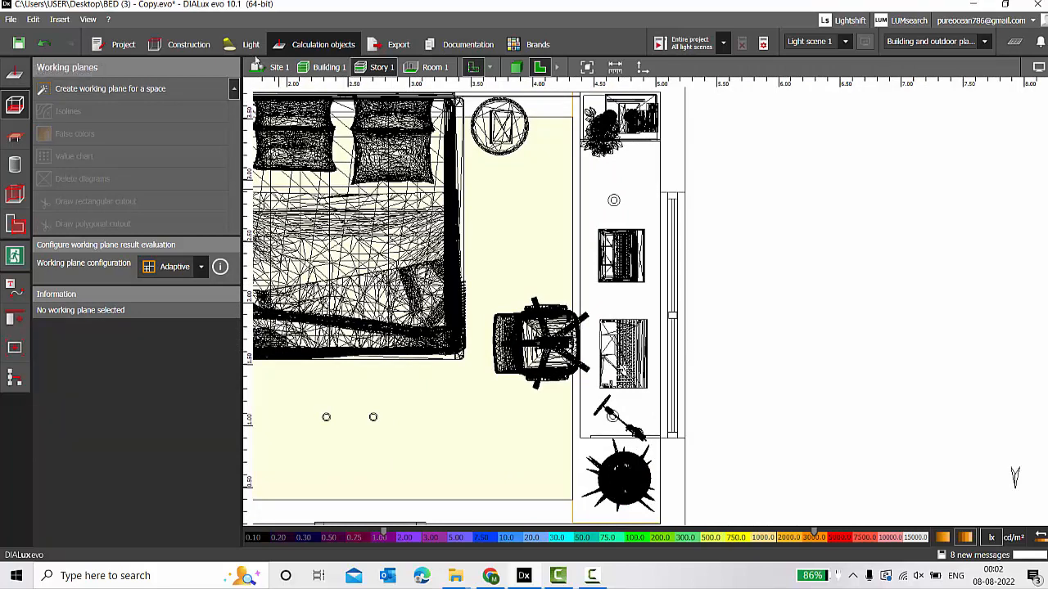
Draw a rectangular calculation surface about 0.65 × 2.39 m across the right-hand wall strip.
left_click(14, 85)
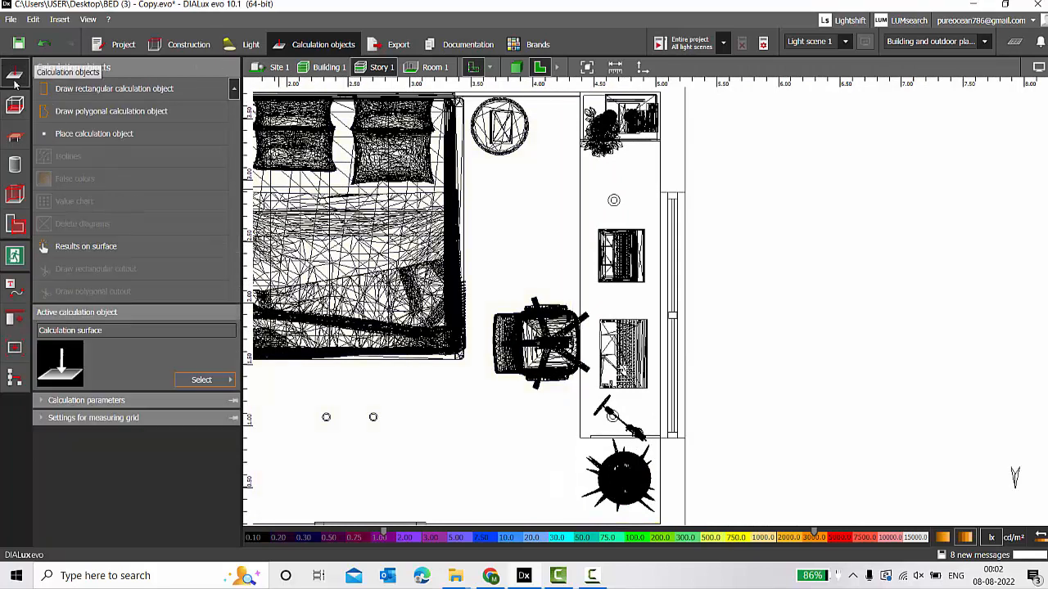
left_click(85, 91)
scroll(655, 123, "up", 2)
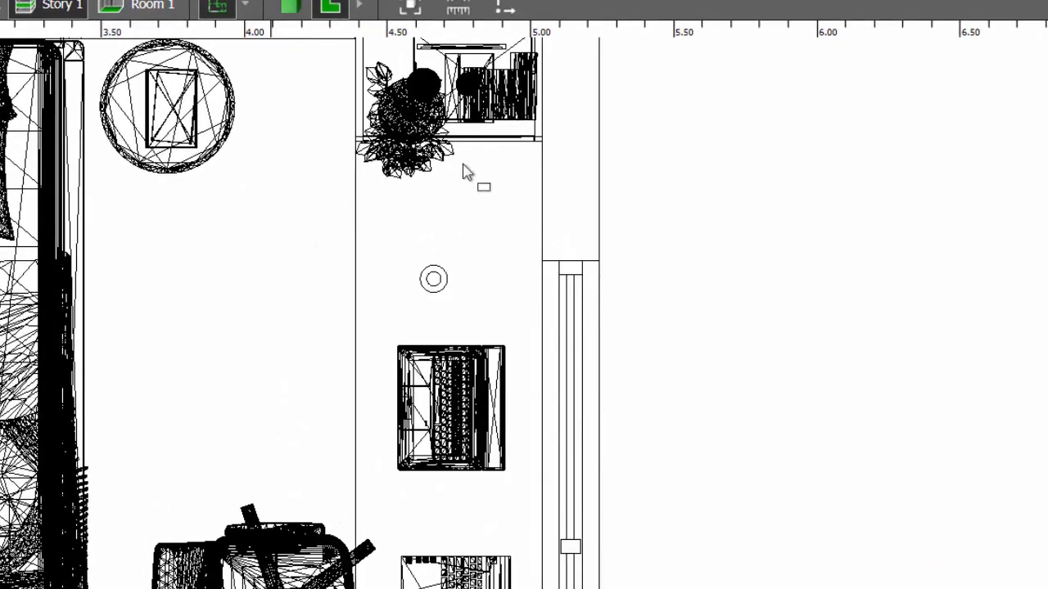
scroll(624, 123, "up", 1)
scroll(332, 200, "up", 1)
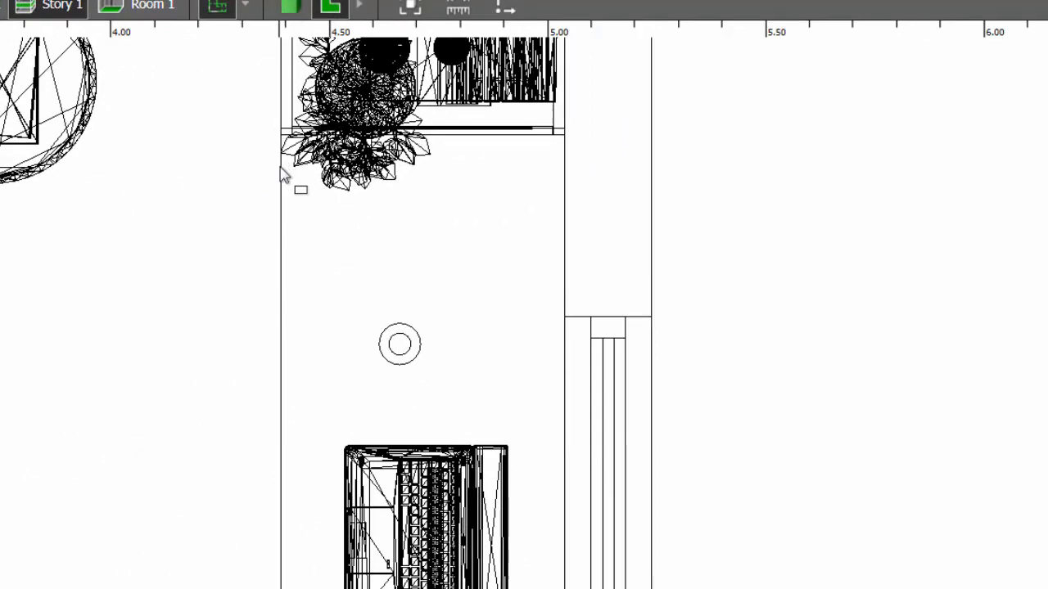
left_click(279, 167)
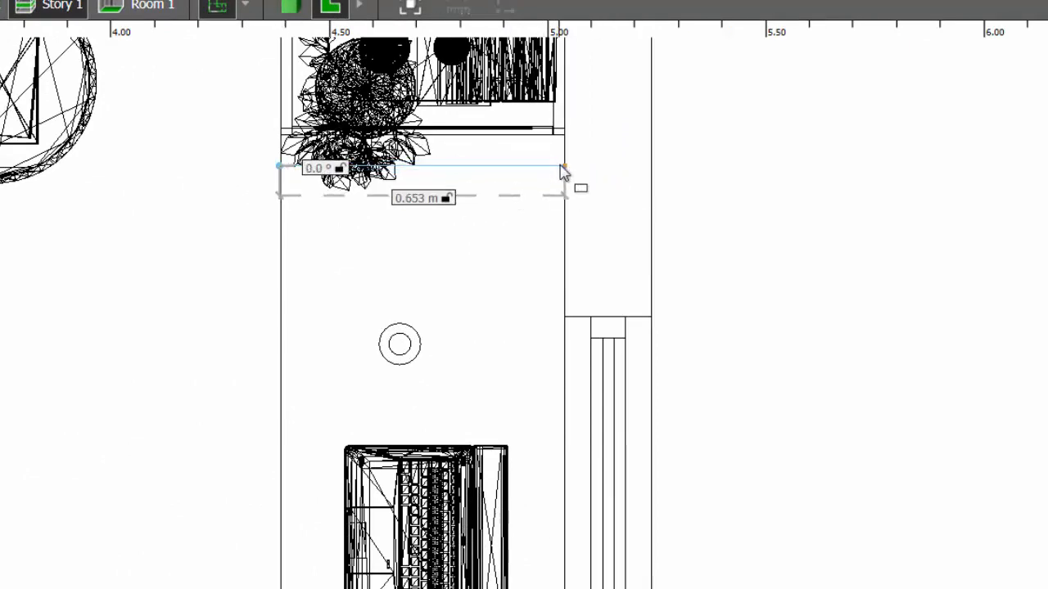
left_click(562, 169)
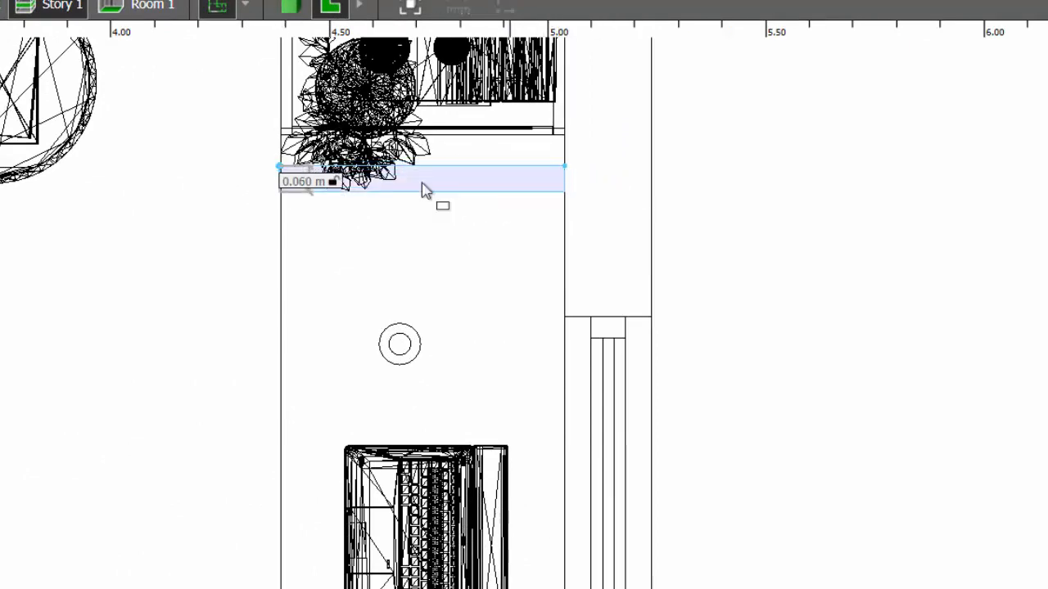
scroll(421, 185, "down", 3)
scroll(409, 573, "up", 2)
scroll(409, 565, "down", 1)
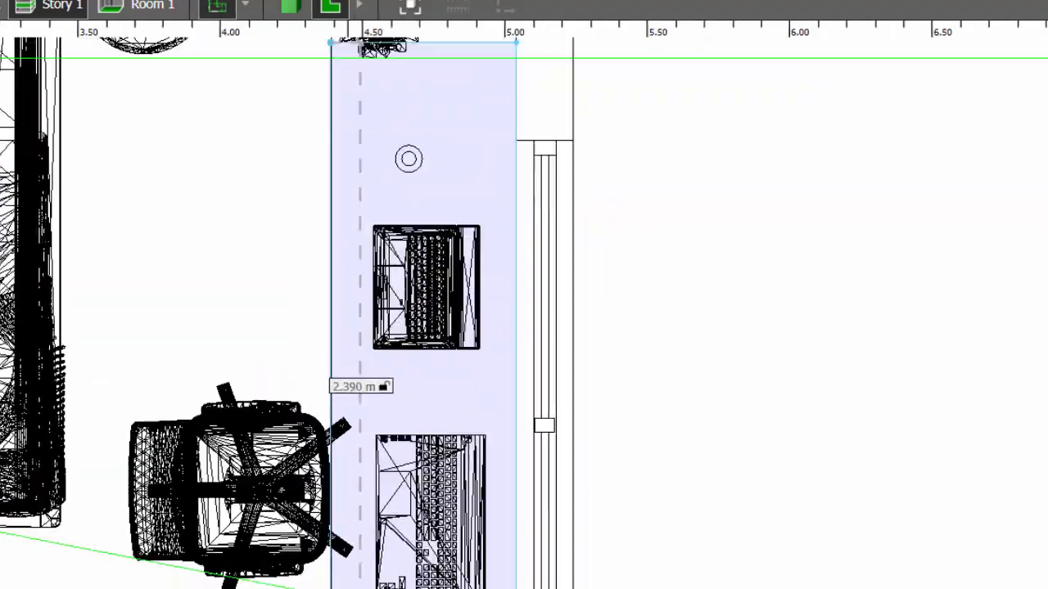
scroll(409, 573, "up", 1)
left_click(411, 554)
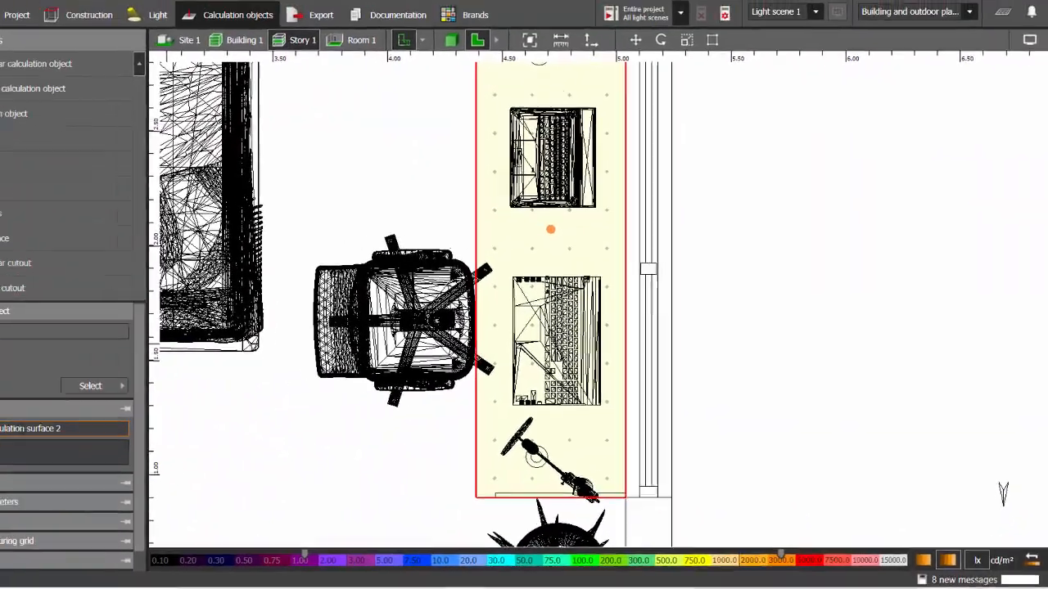
Rename the surface 'TASK AREA - 01' and set its Z position to 0.80 m.
left_click(125, 424)
key("Caps_Lock")
type("TASK AREA - 0")
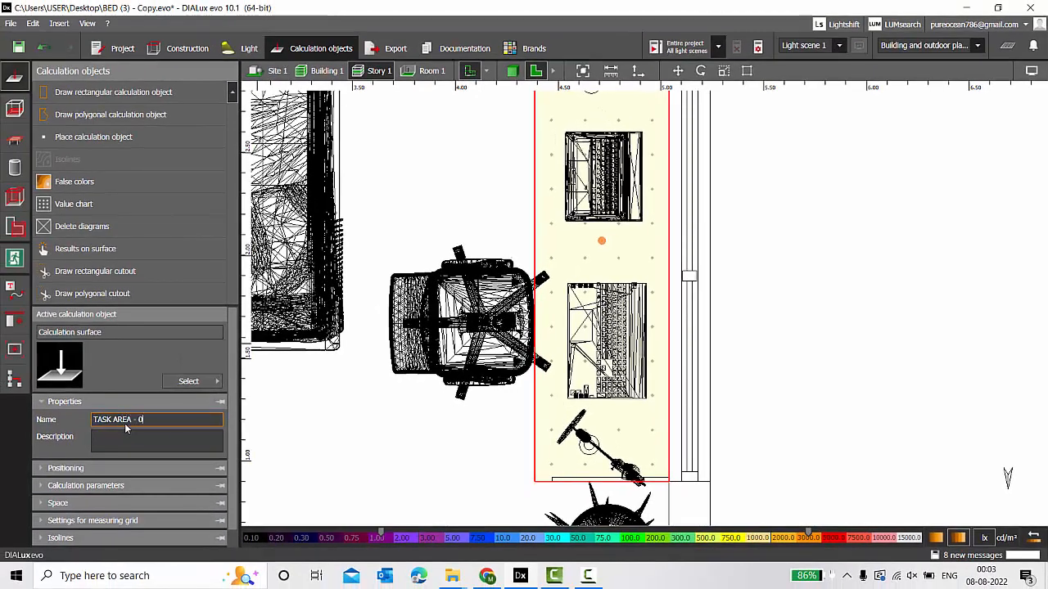
type("1, TABLE")
left_click(133, 467)
left_click(177, 437)
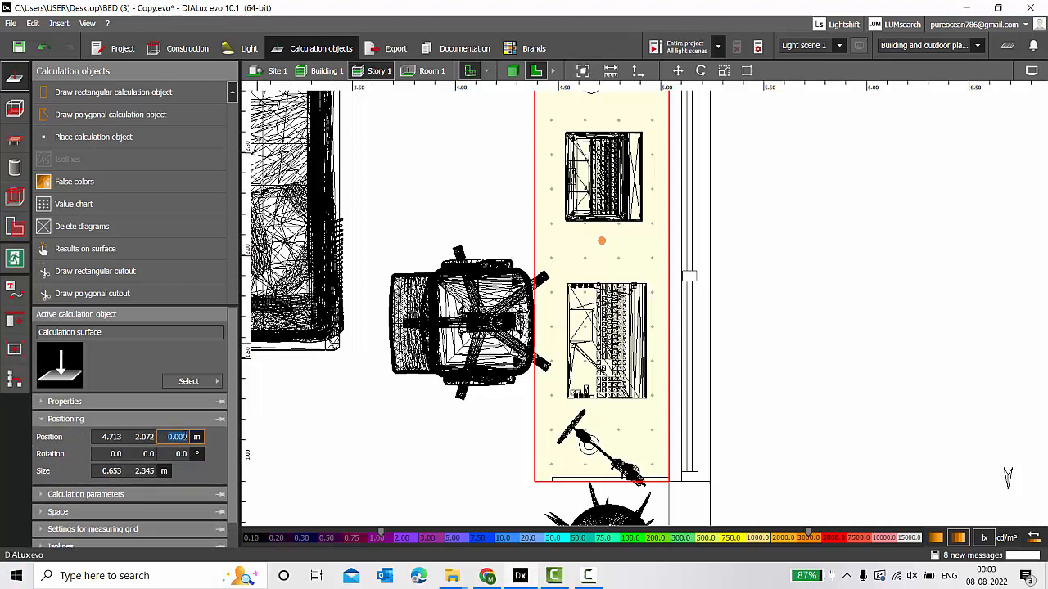
type("0.80")
Give the surface a distance-based measuring grid with 0.5 m X and Y spacing.
left_click(133, 497)
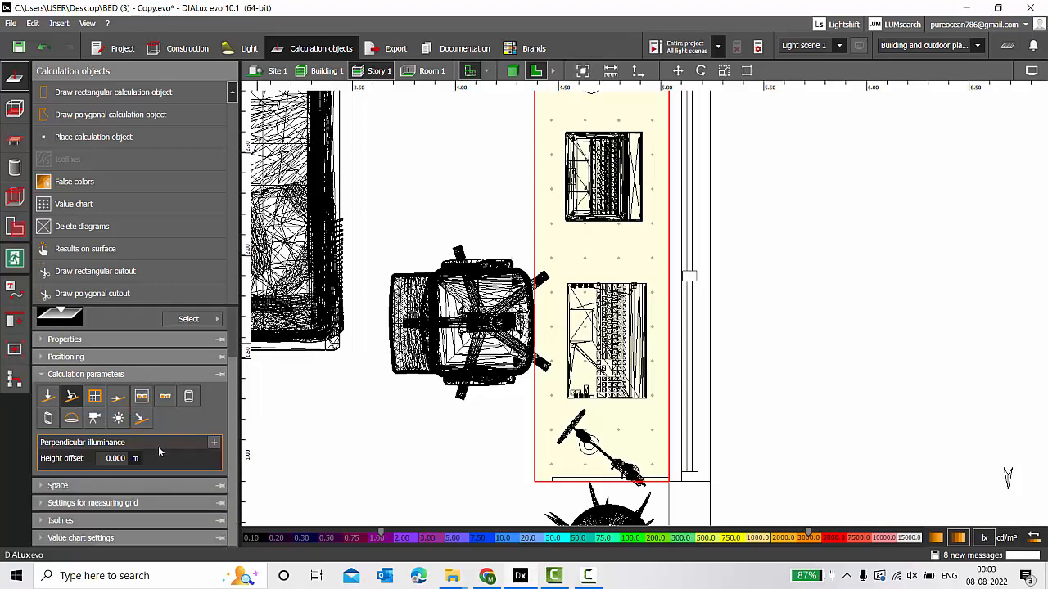
scroll(158, 446, "down", 2)
left_click(81, 505)
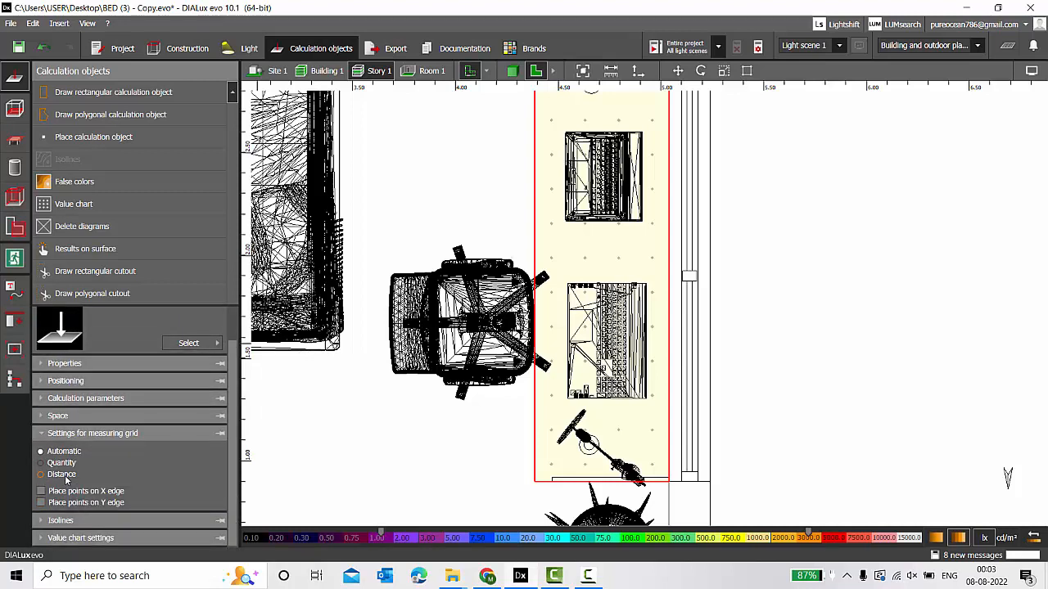
left_click(61, 474)
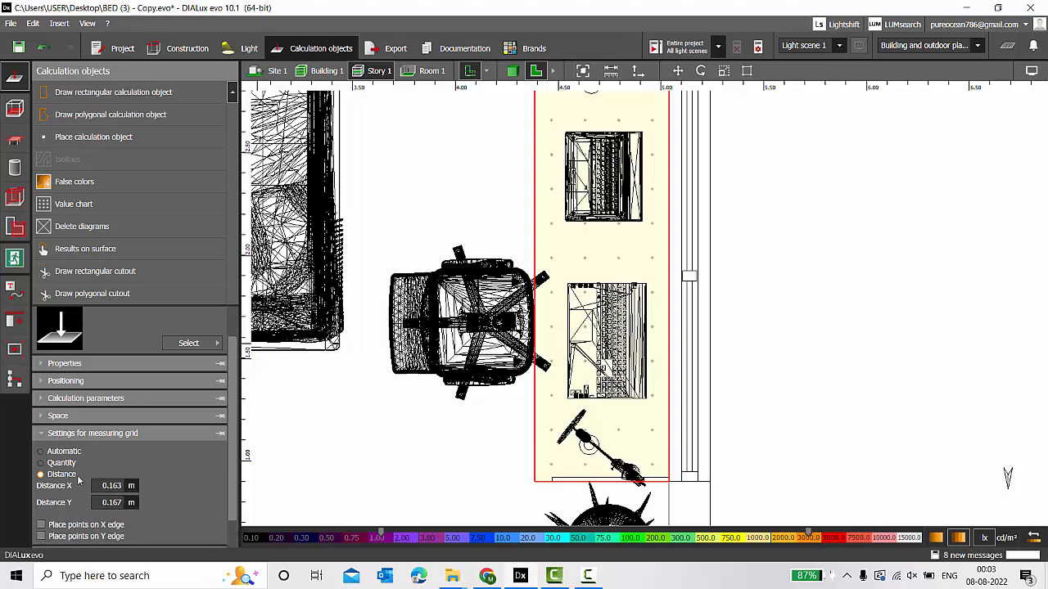
left_click(111, 485)
type("0.5")
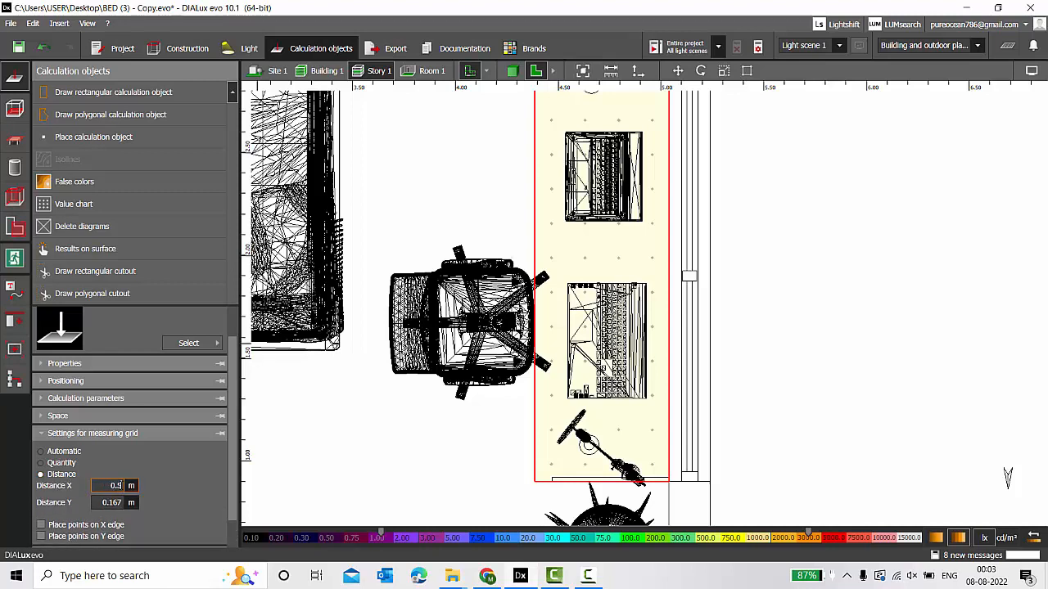
key("Return")
left_click(123, 504)
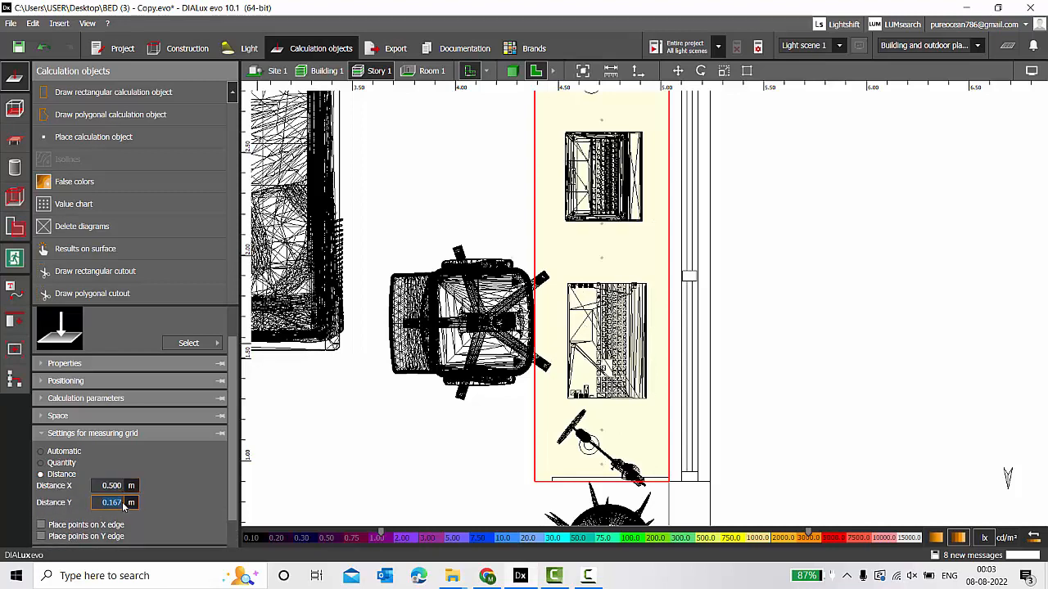
type("0.5")
key("Return")
scroll(437, 451, "down", 3)
scroll(483, 289, "up", 2)
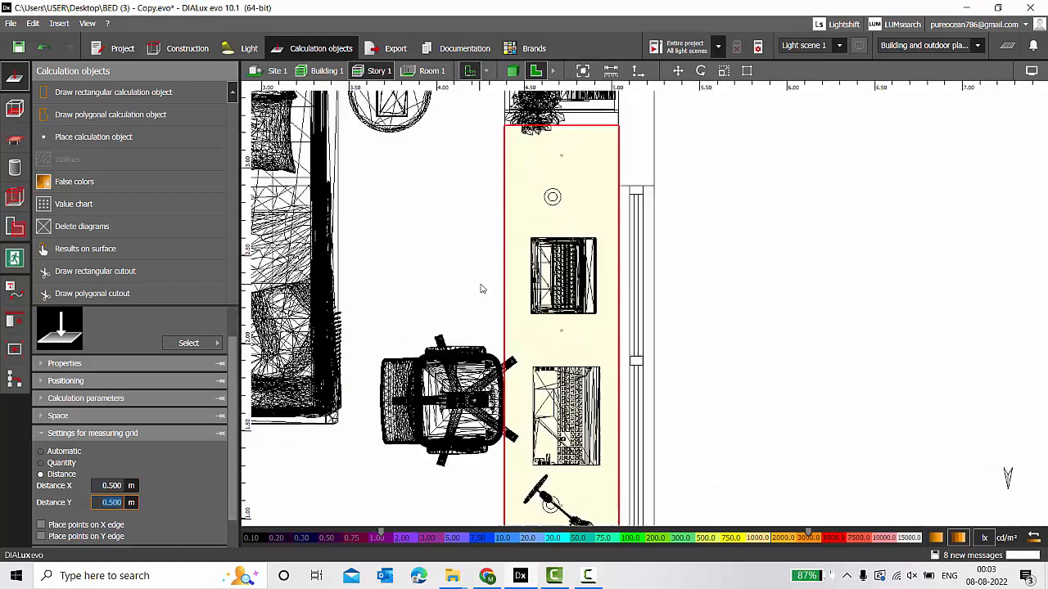
scroll(481, 287, "up", 1)
left_click(722, 233)
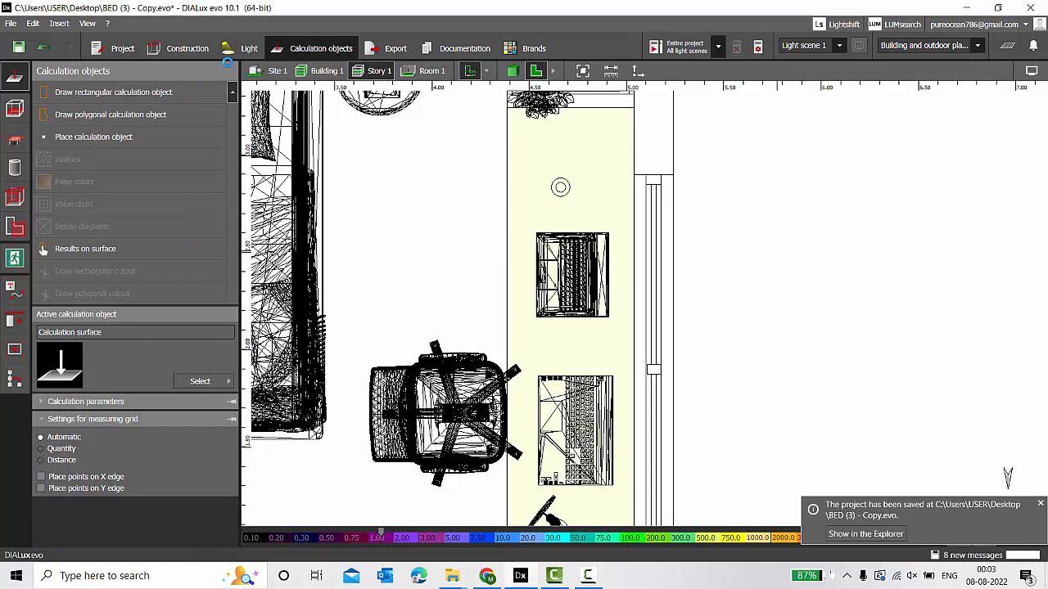
Turn on room name labels in the plan's display options.
left_click(193, 54)
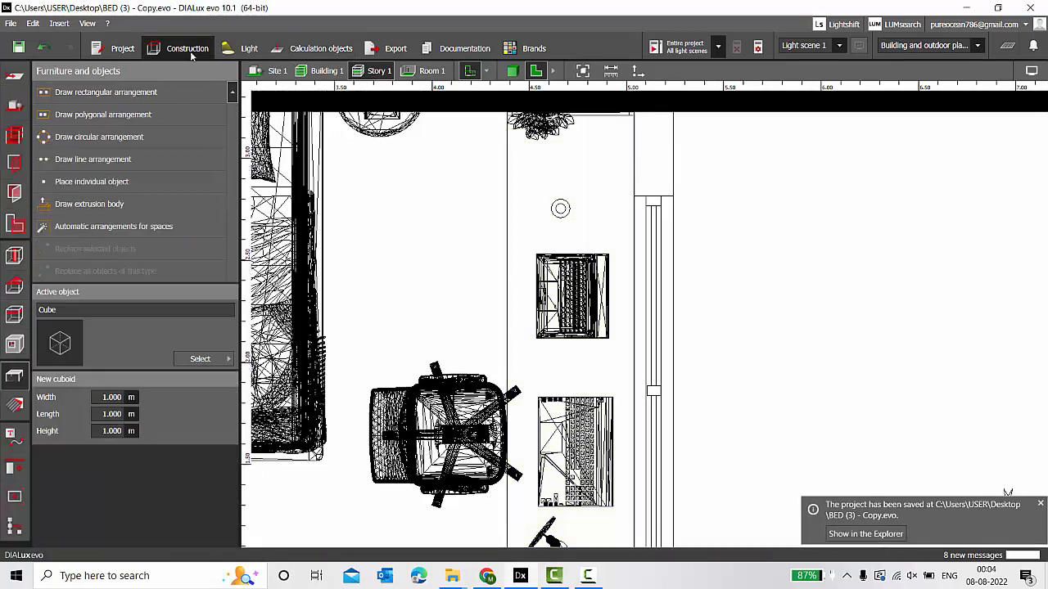
left_click(1031, 70)
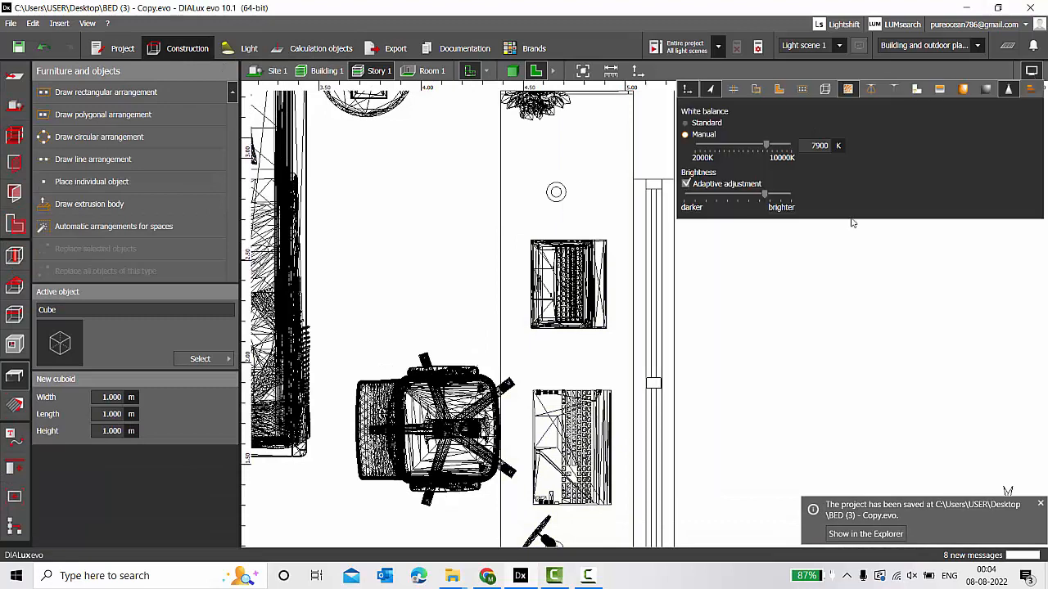
left_click(810, 326)
scroll(892, 263, "down", 4)
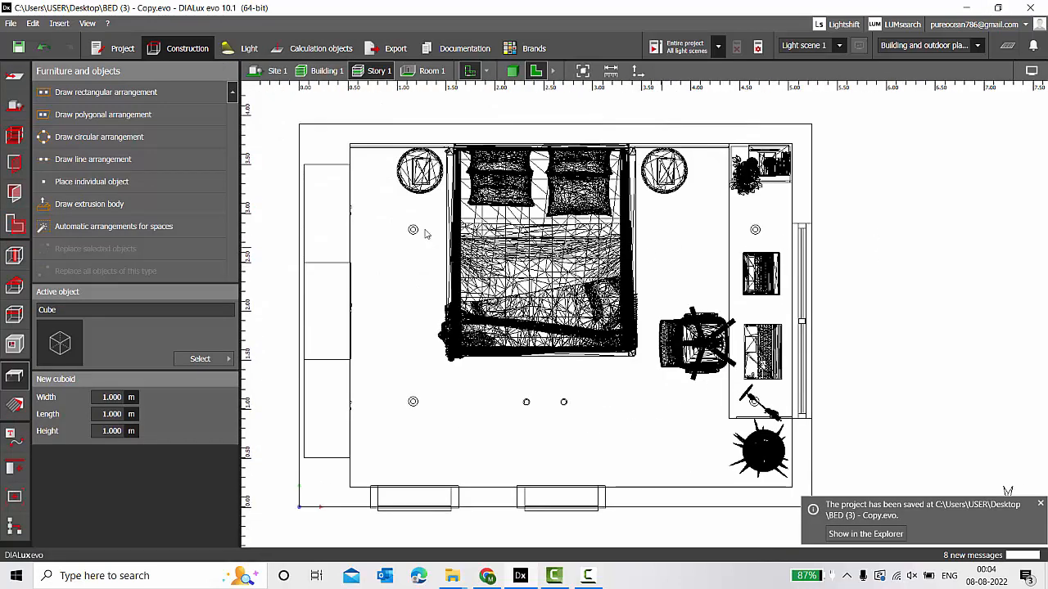
left_click(1032, 71)
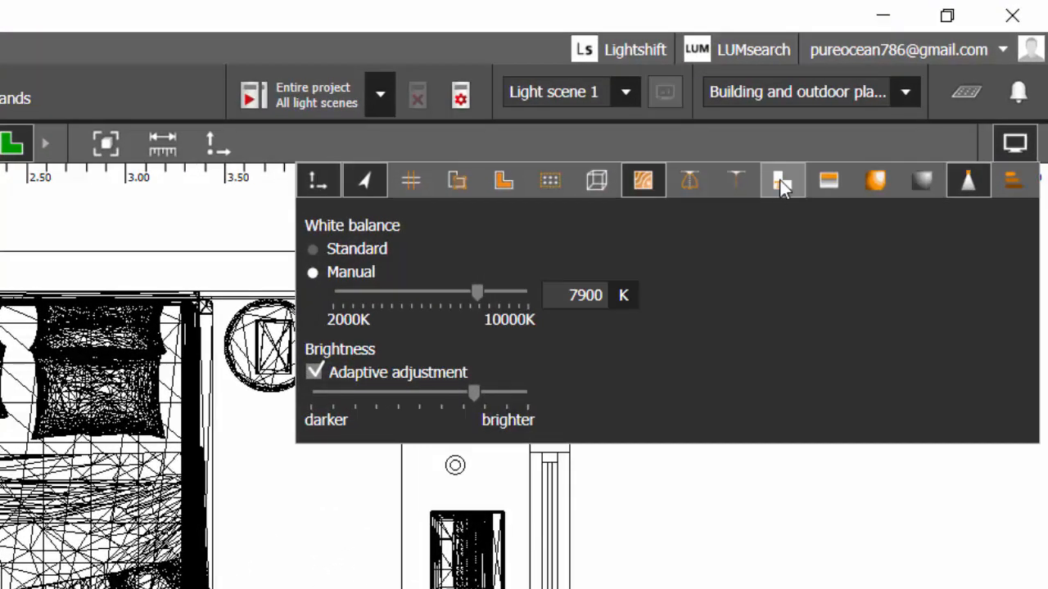
left_click(821, 156)
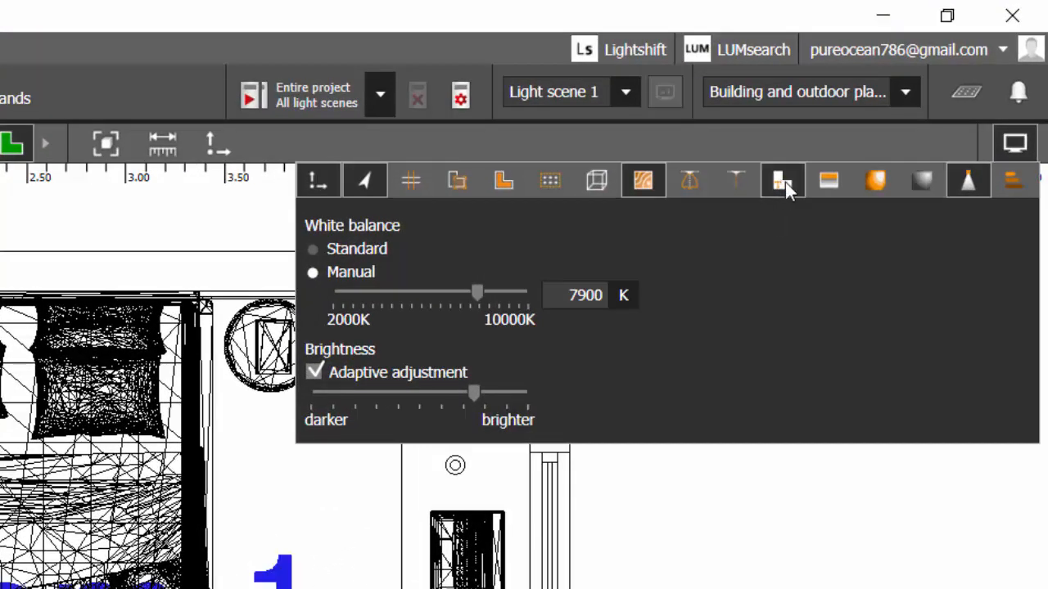
left_click(434, 573)
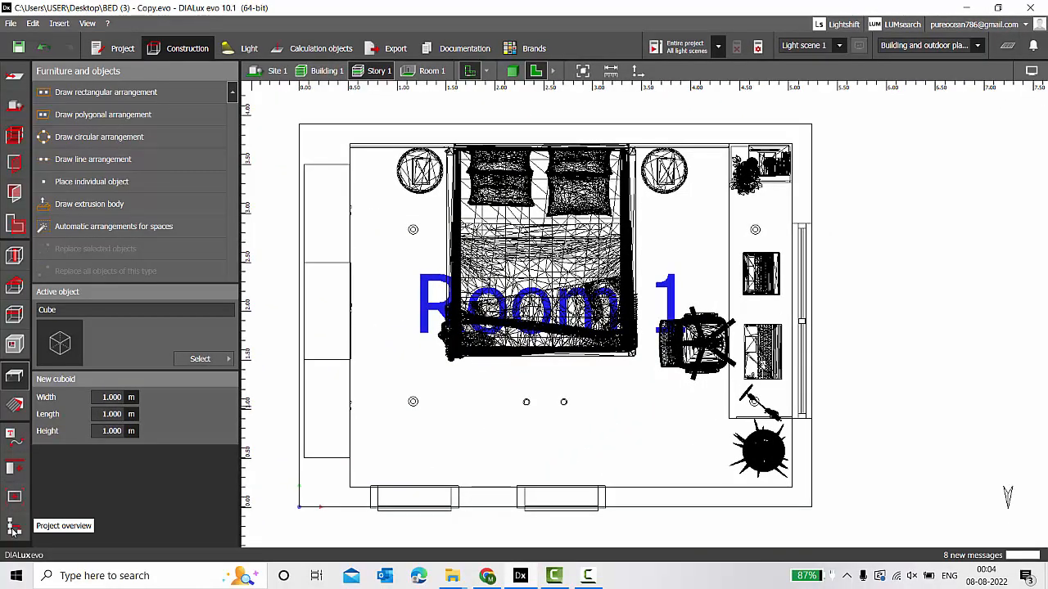
Rename Room 1 to BEDROOM in the project overview, then hide the room name labels again.
left_click(13, 531)
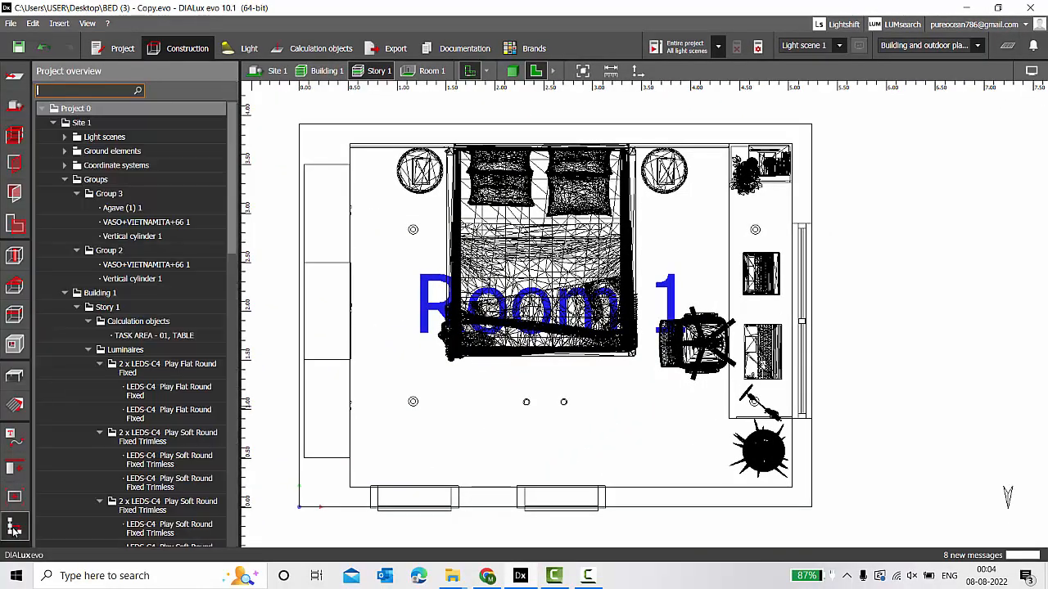
scroll(137, 396, "down", 5)
scroll(137, 397, "down", 4)
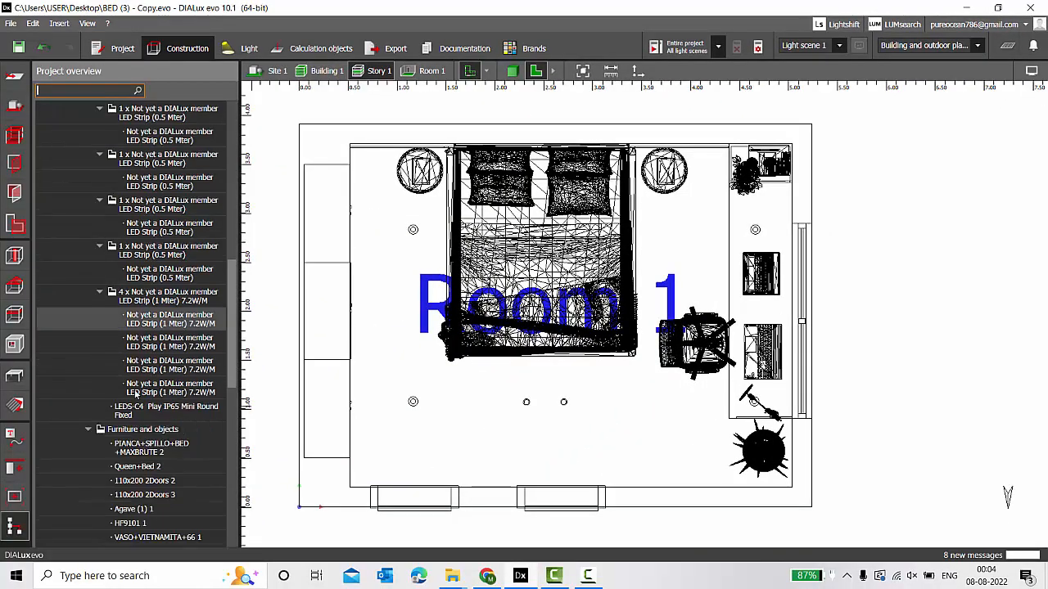
scroll(137, 395, "up", 5)
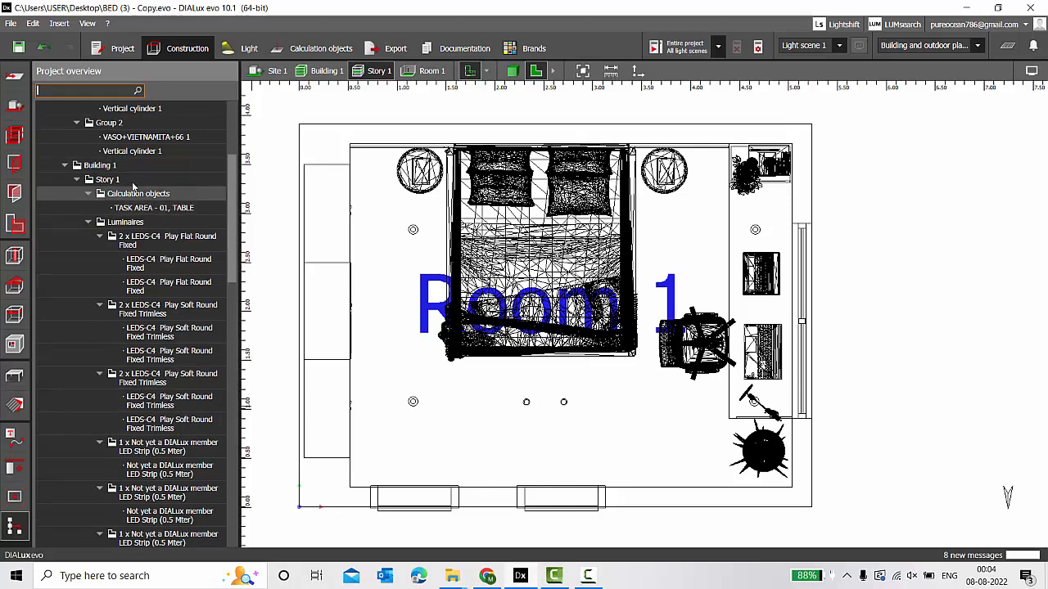
scroll(123, 245, "down", 10)
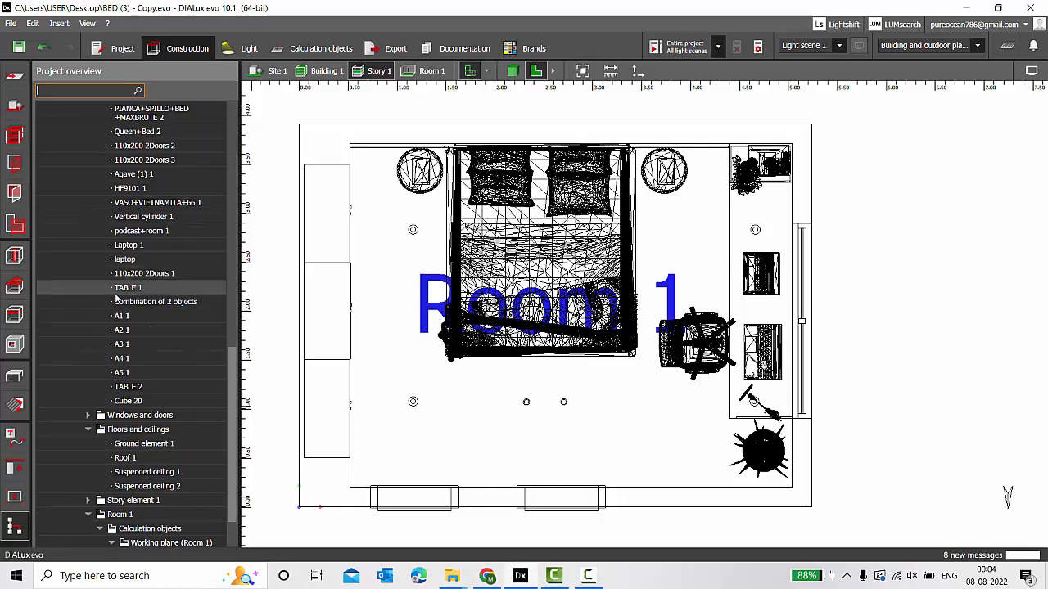
scroll(117, 299, "down", 3)
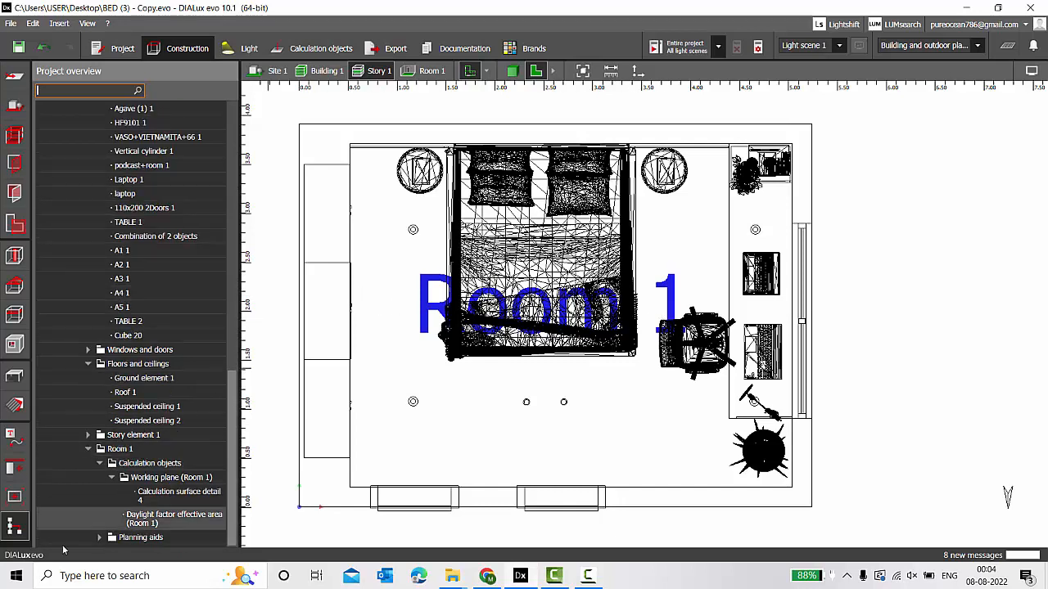
double_click(120, 449)
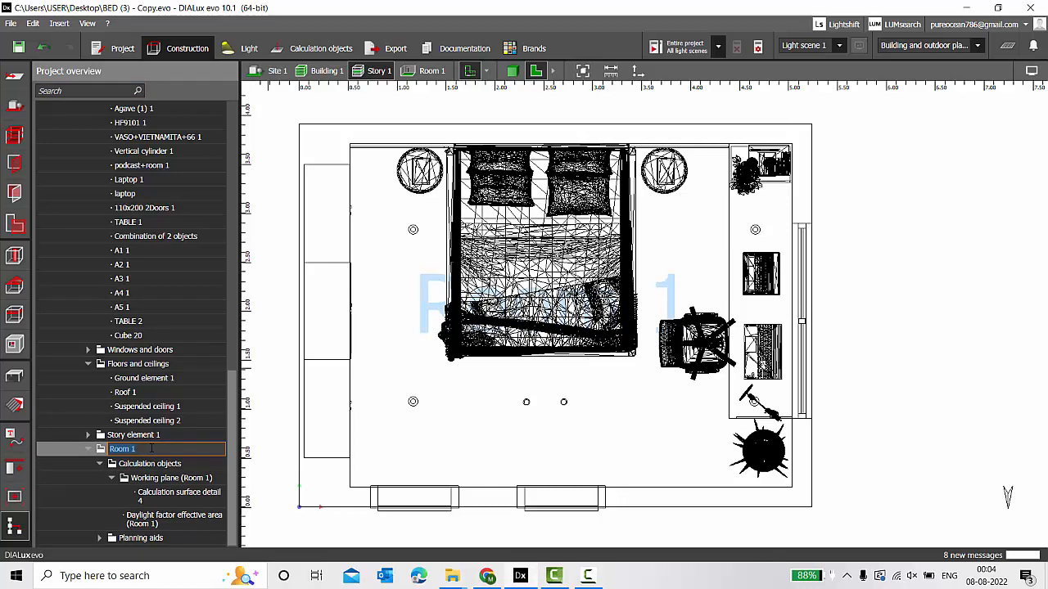
type("BEDRO")
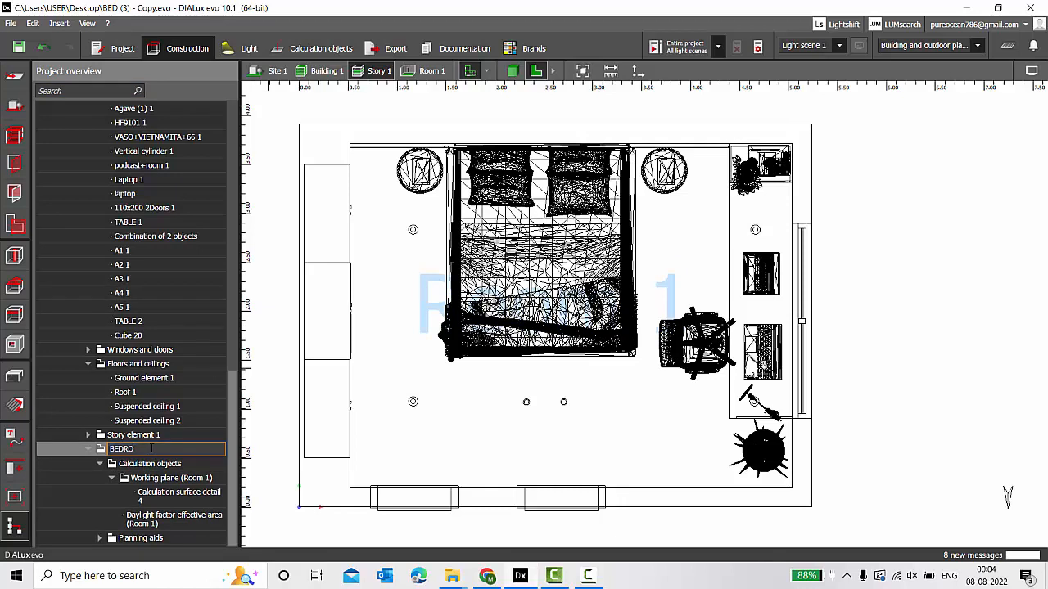
type("OM")
key("Return")
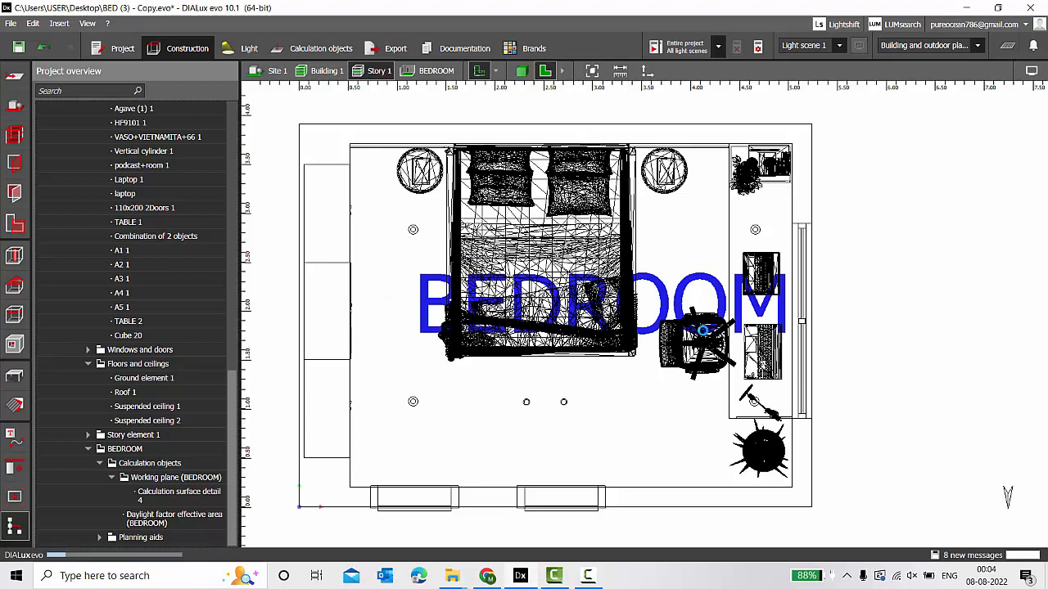
left_click(1028, 74)
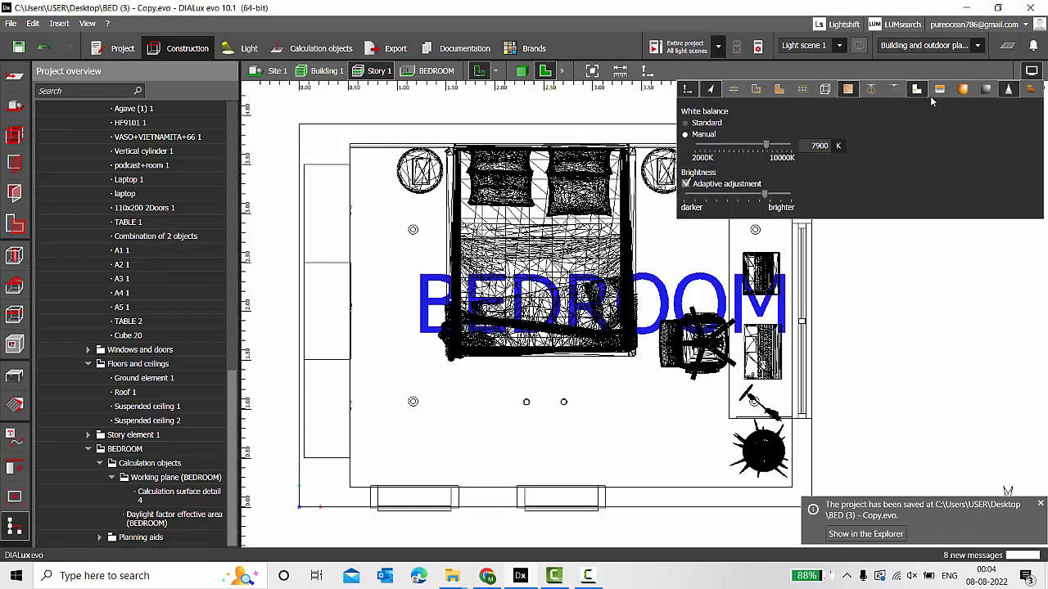
left_click(917, 89)
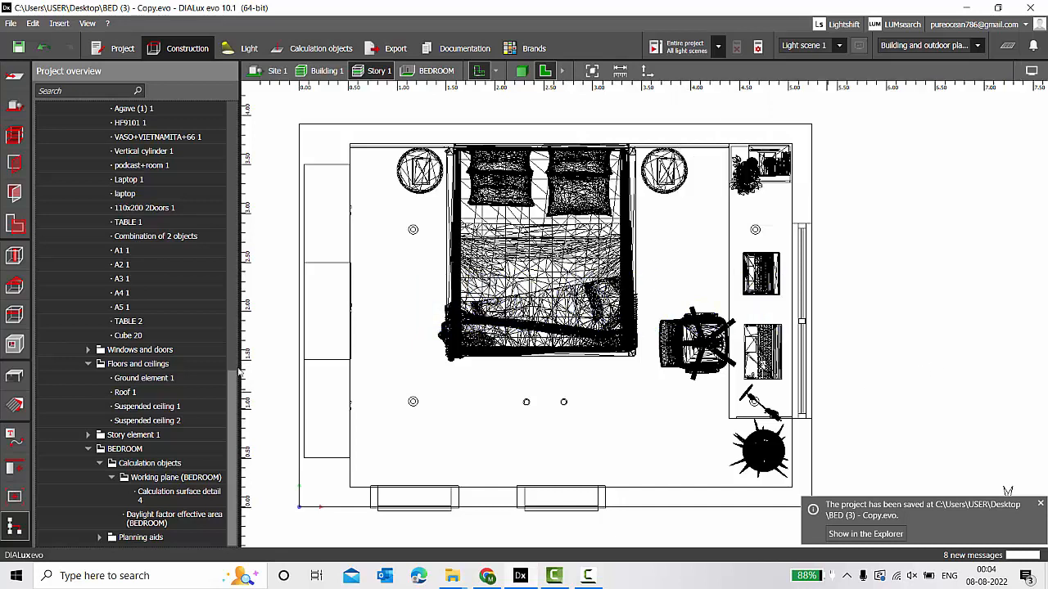
Switch to 3D over the bed and sample the marble floor's texture material (50% reflectance).
left_click(14, 377)
left_click(520, 72)
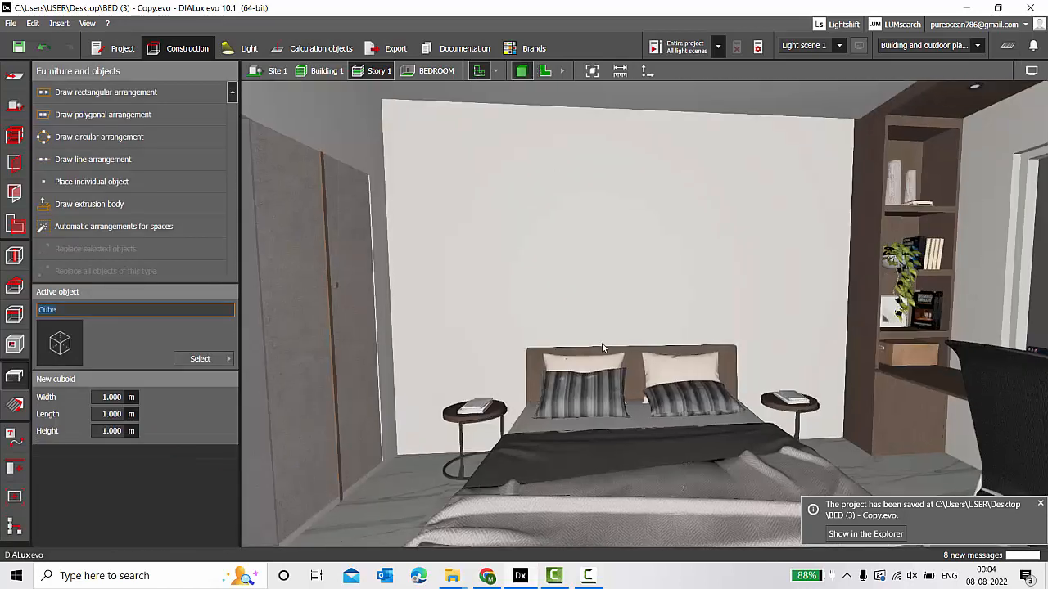
left_click_drag(603, 348, 574, 322)
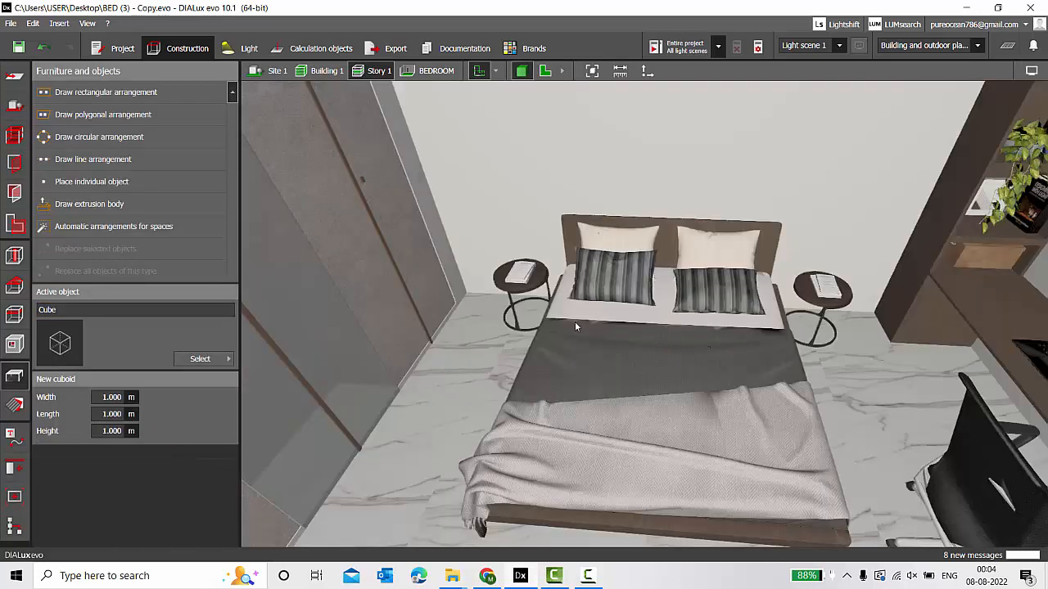
left_click(13, 410)
left_click(76, 93)
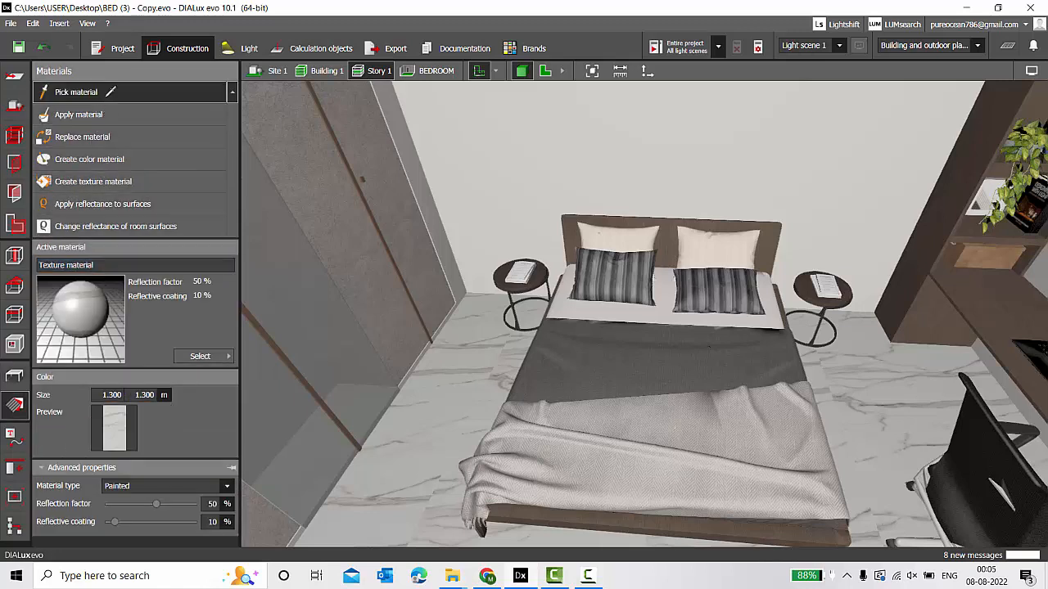
left_click(426, 438)
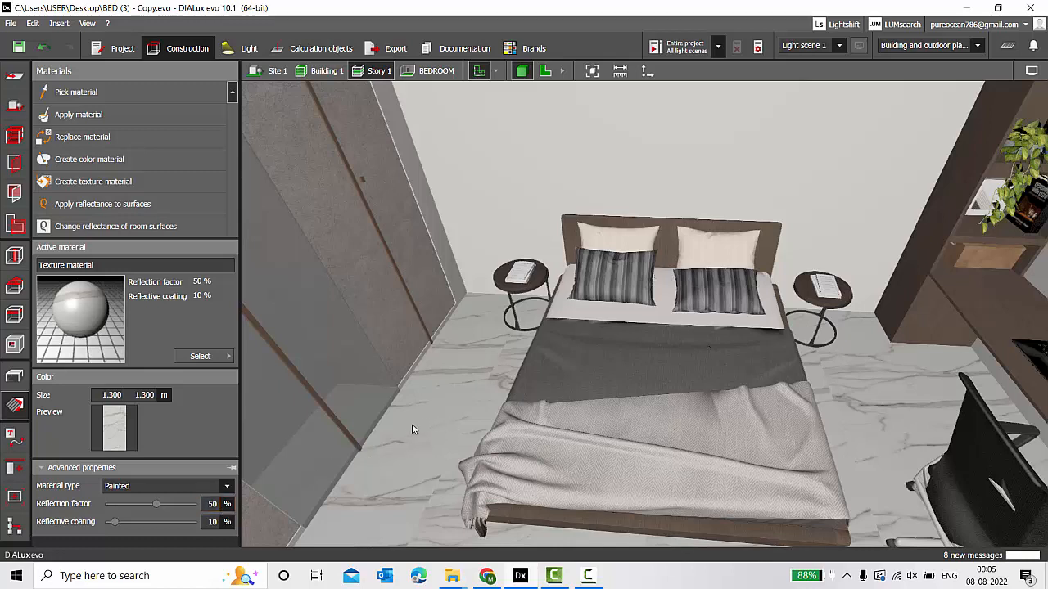
right_click_drag(490, 272, 528, 243)
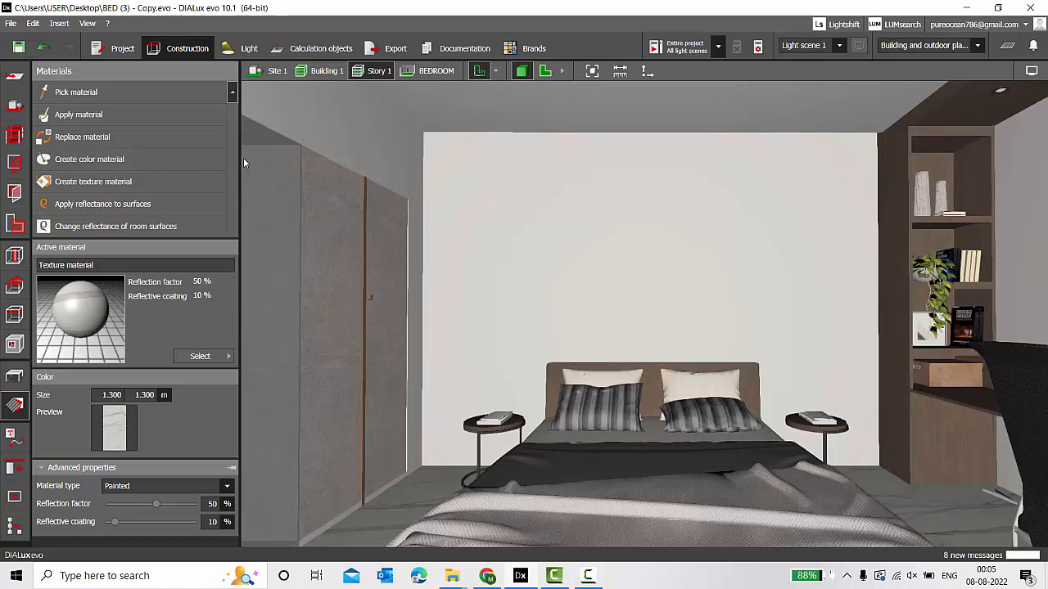
Sample the wall (1013 Oyster white), the grey upper-left surface and the ceiling materials.
left_click(176, 90)
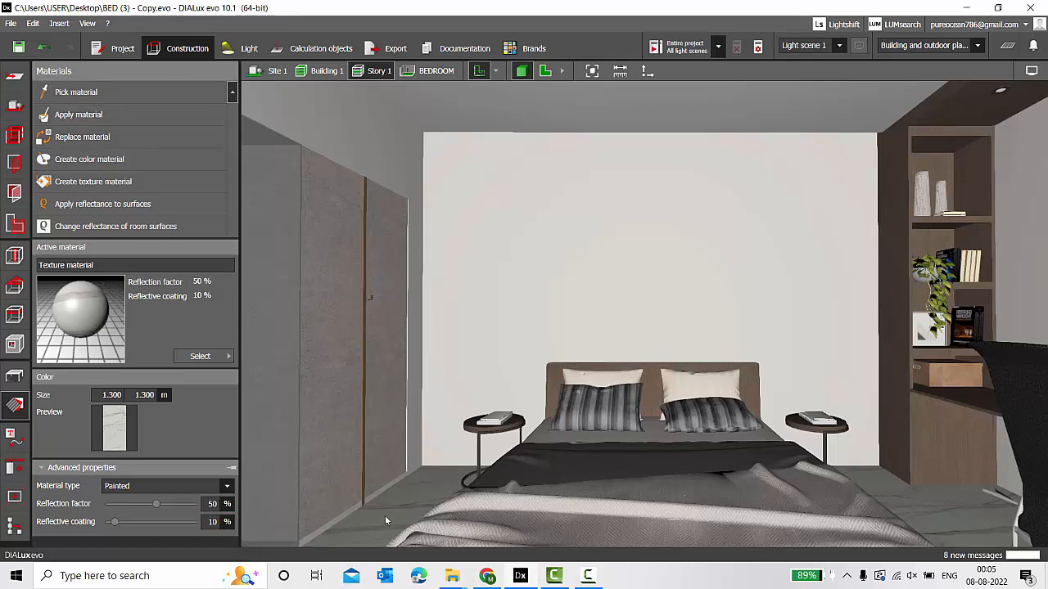
left_click(76, 91)
left_click(512, 219)
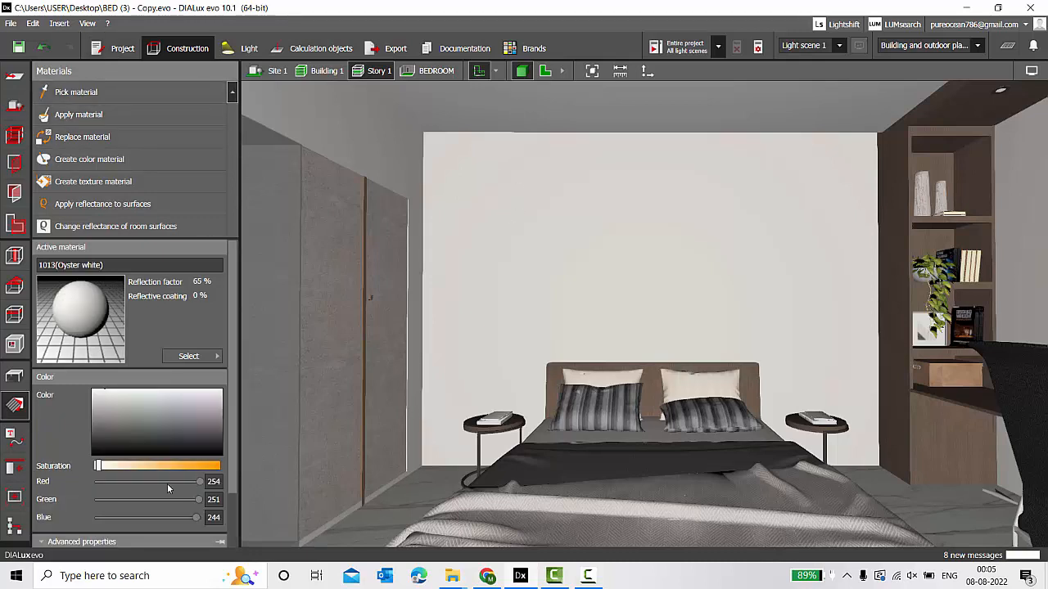
scroll(167, 484, "down", 2)
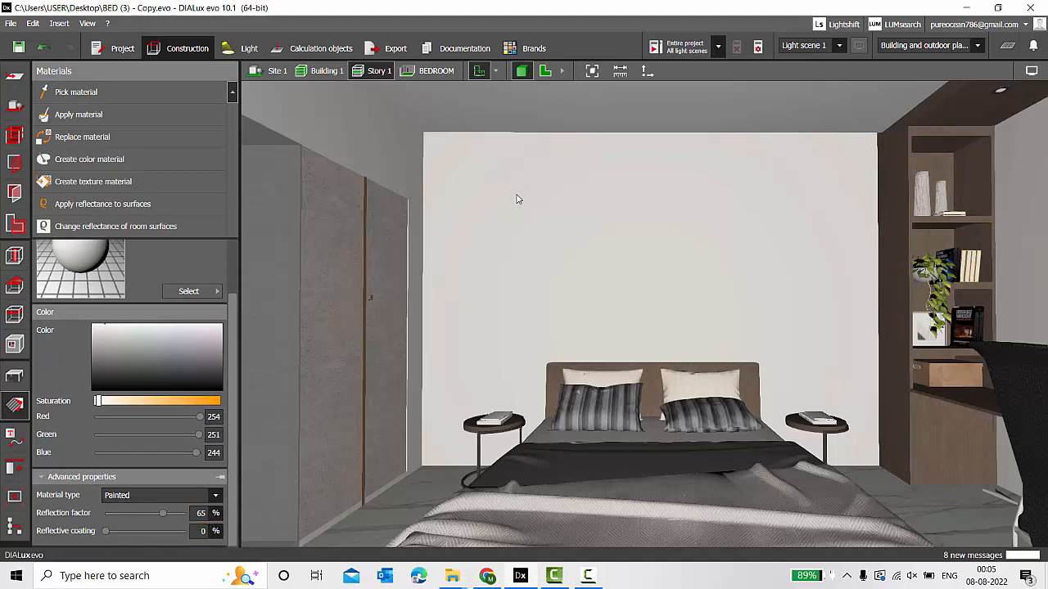
left_click(69, 97)
left_click(363, 120)
left_click(76, 92)
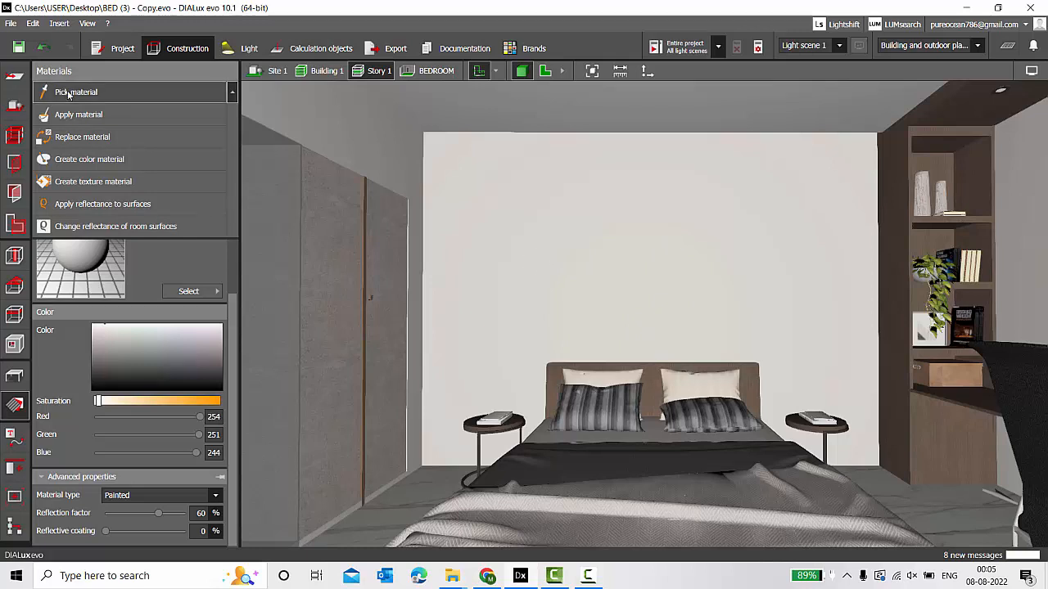
left_click(560, 96)
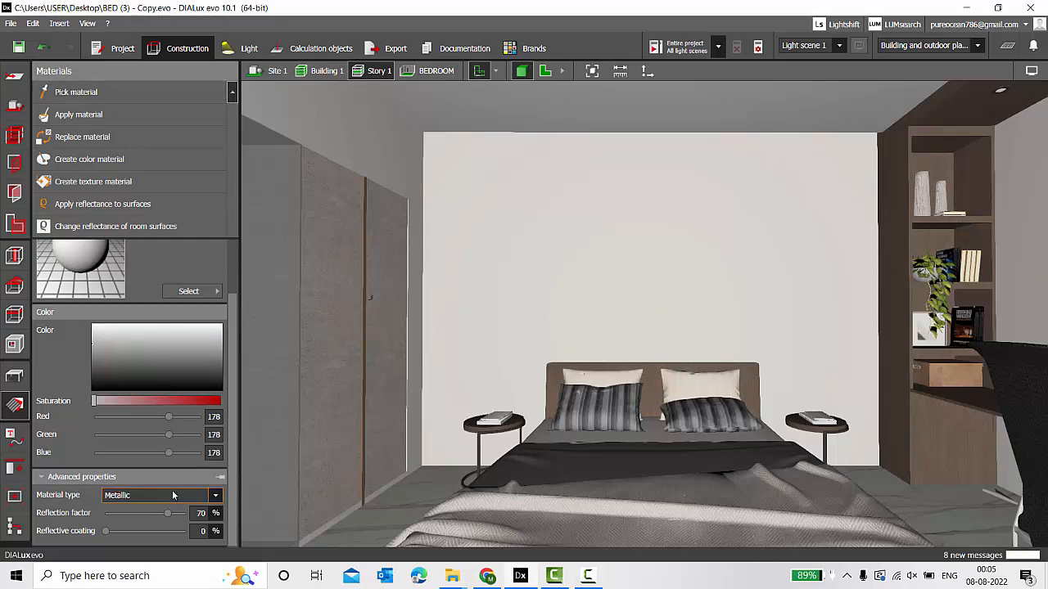
scroll(172, 489, "up", 1)
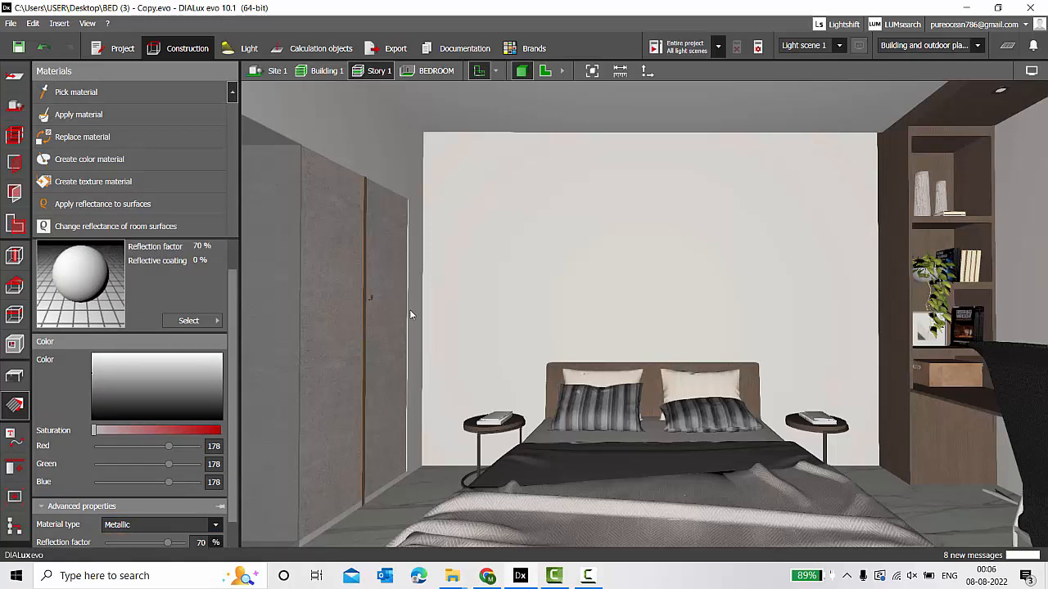
Sample the back wall's painted 65% reflection material, then return to furniture and objects.
left_click(14, 374)
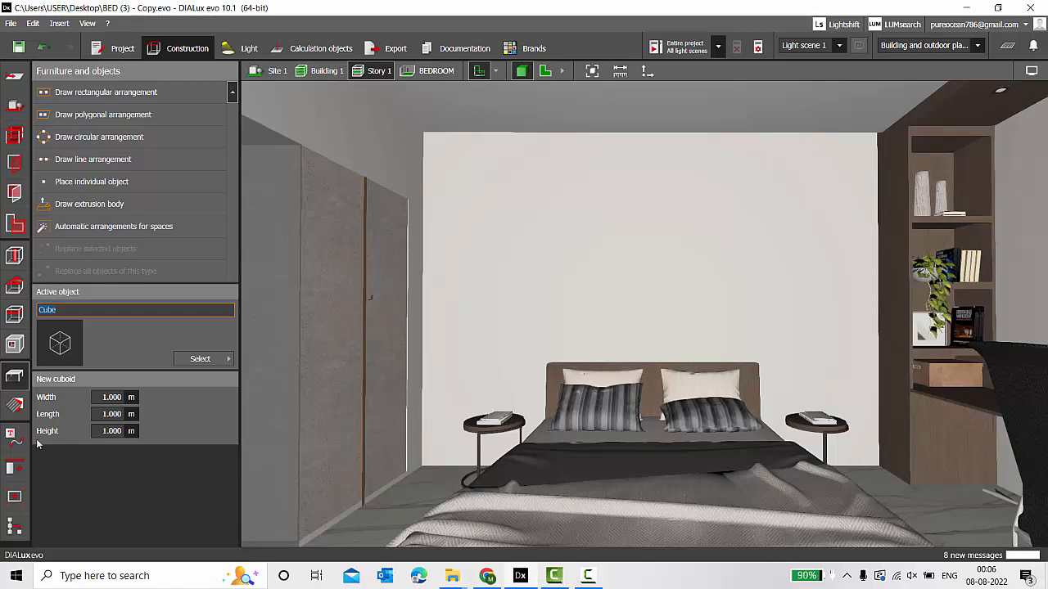
left_click(14, 405)
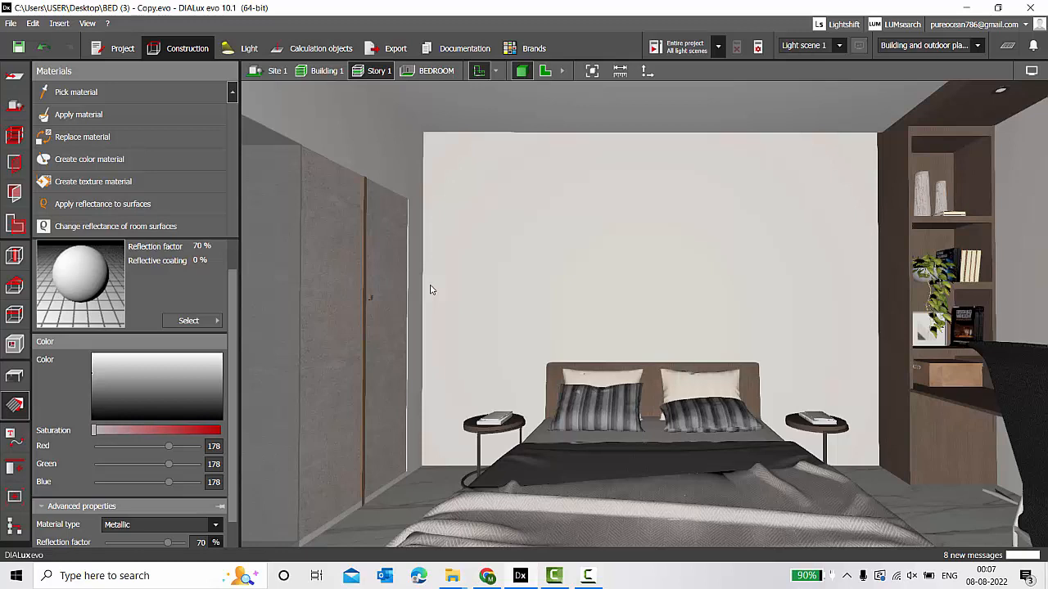
left_click(72, 92)
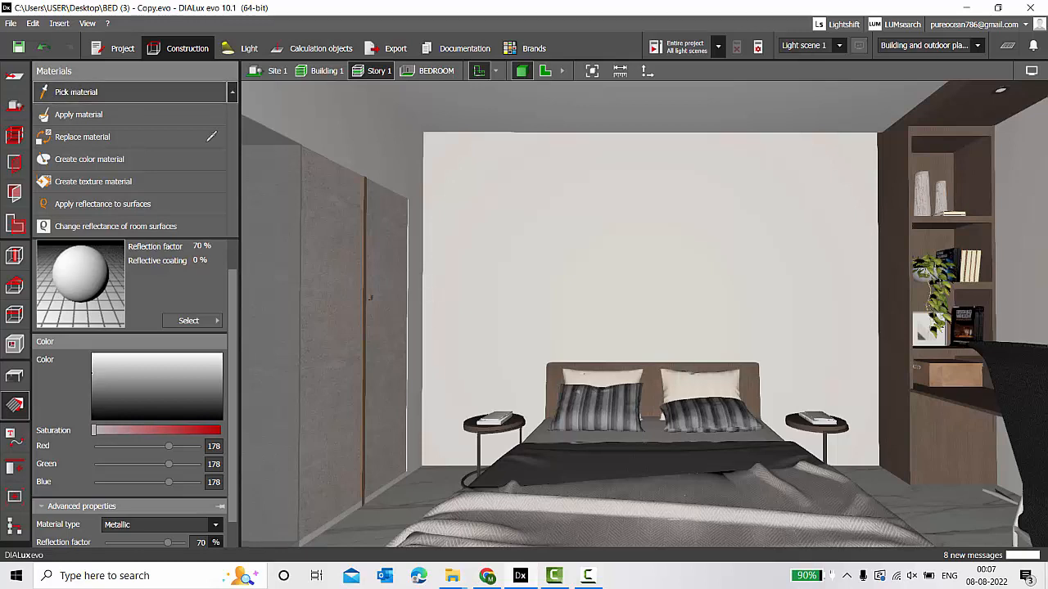
left_click(552, 254)
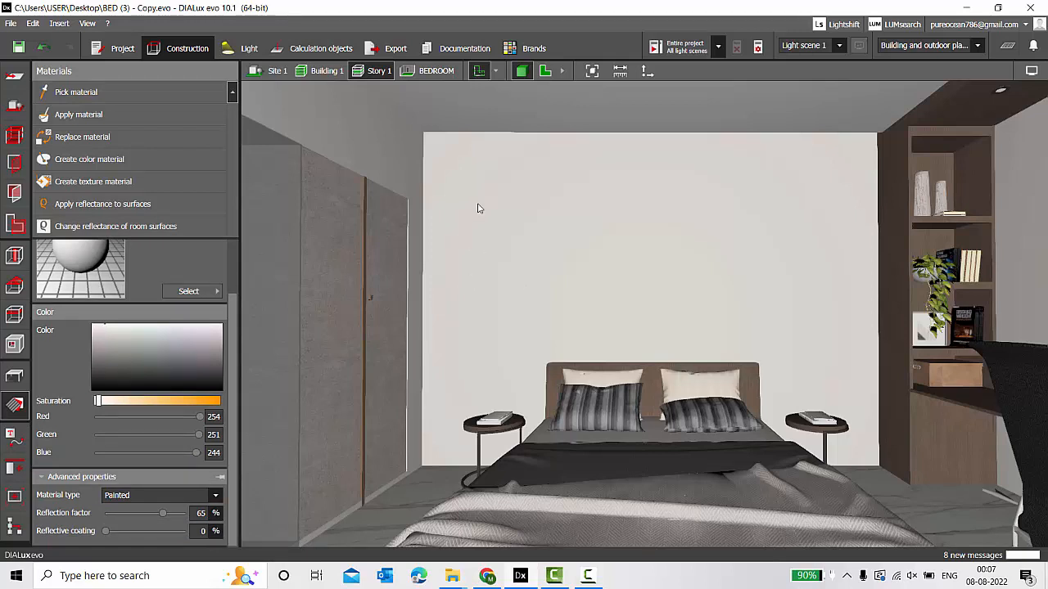
left_click(16, 377)
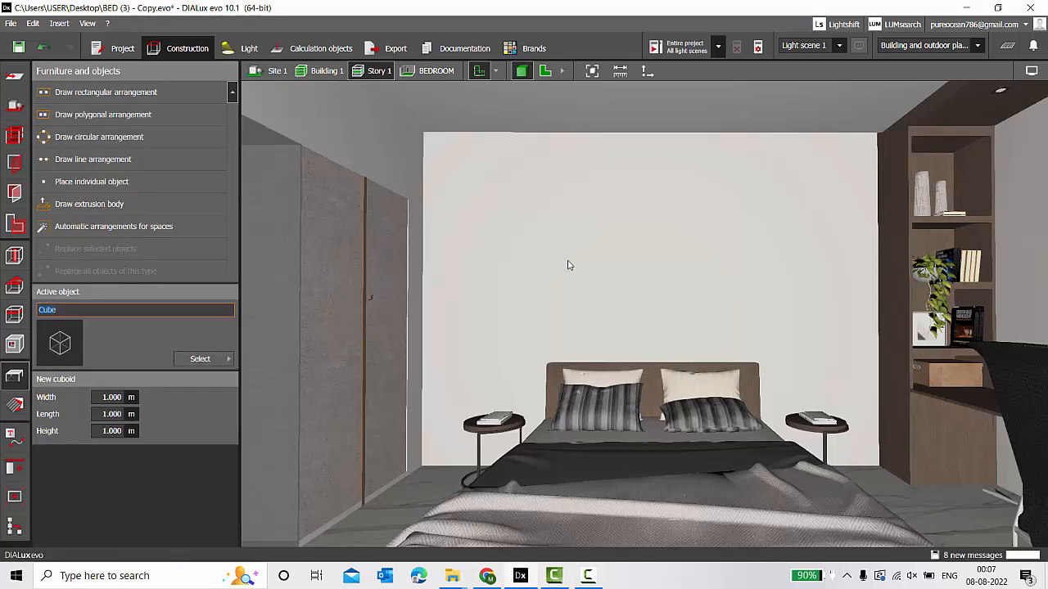
Save and calculate (task area 205 lx, working plane 116 lx), hide false colours, open saved views.
key("ctrl+s")
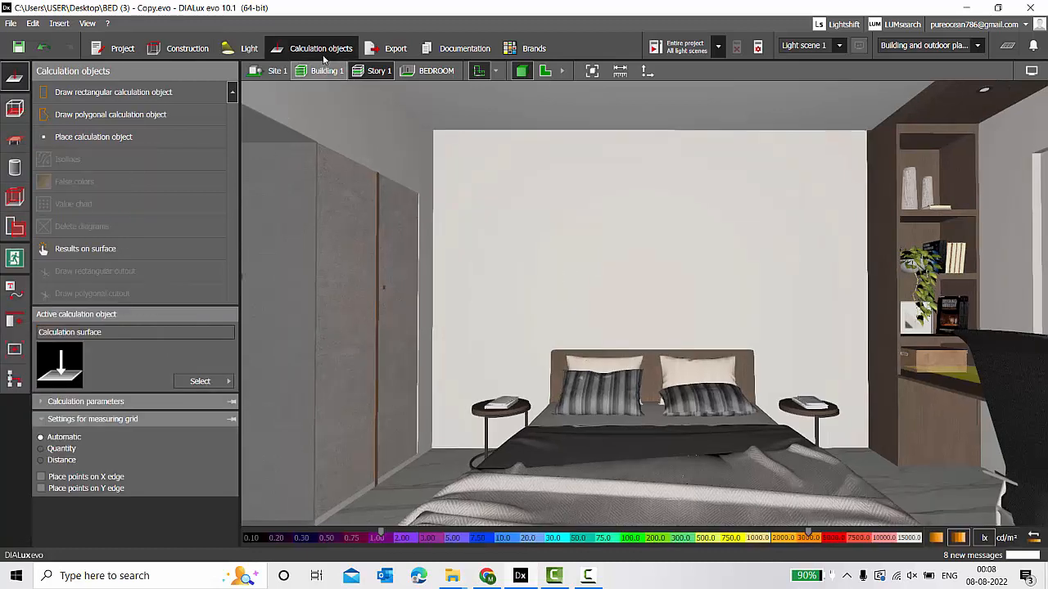
left_click(679, 49)
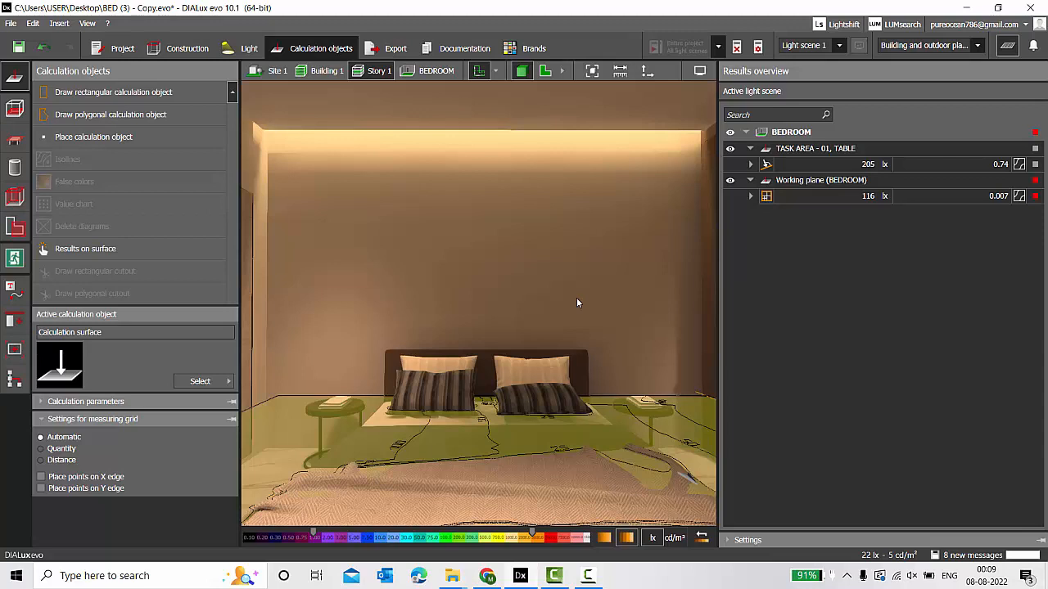
left_click(1007, 45)
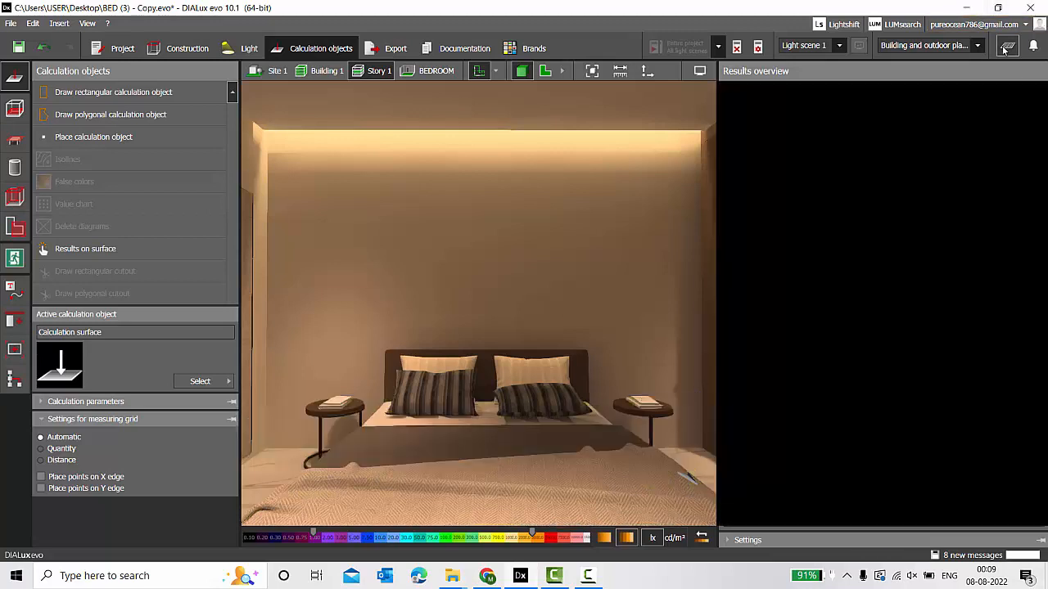
left_click(389, 47)
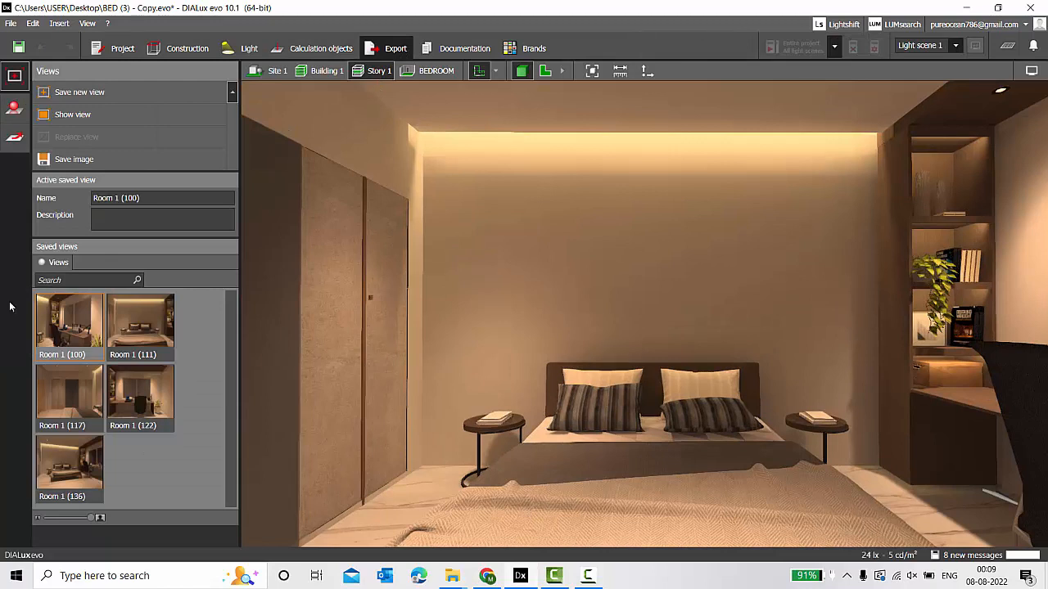
Apply saved view Room 1 (100) toward the desk, compare views (111) and (122), then return to (100).
double_click(69, 333)
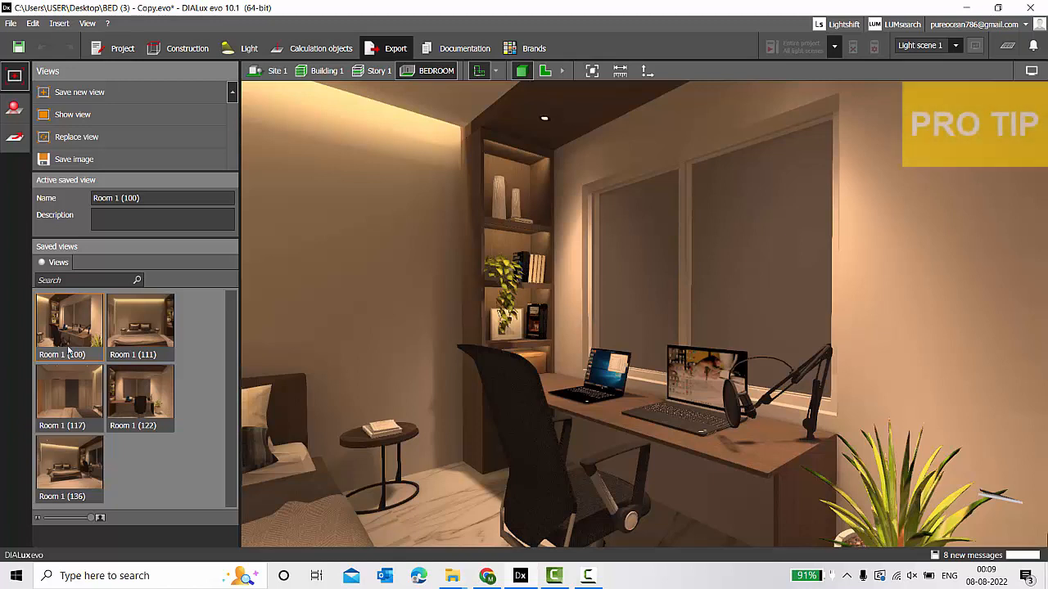
left_click(377, 70)
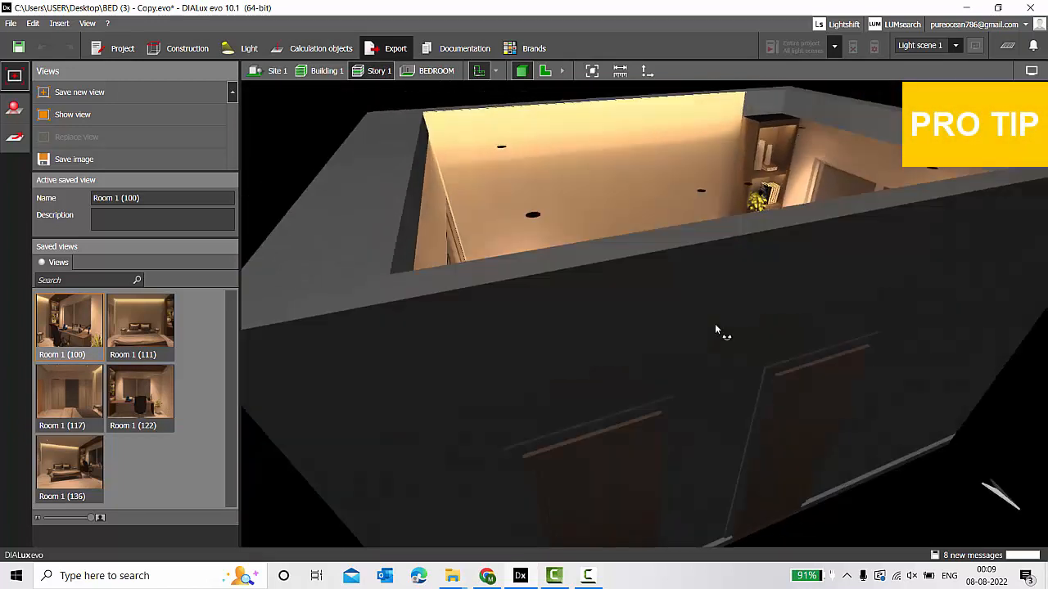
scroll(643, 273, "up", 6)
right_click_drag(715, 324, 632, 318)
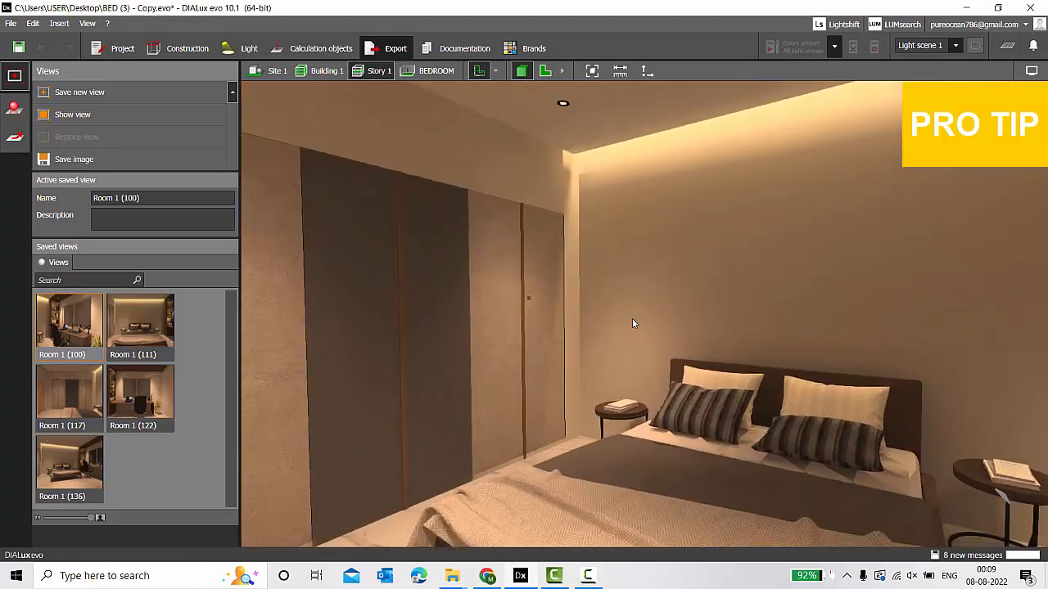
left_click(427, 70)
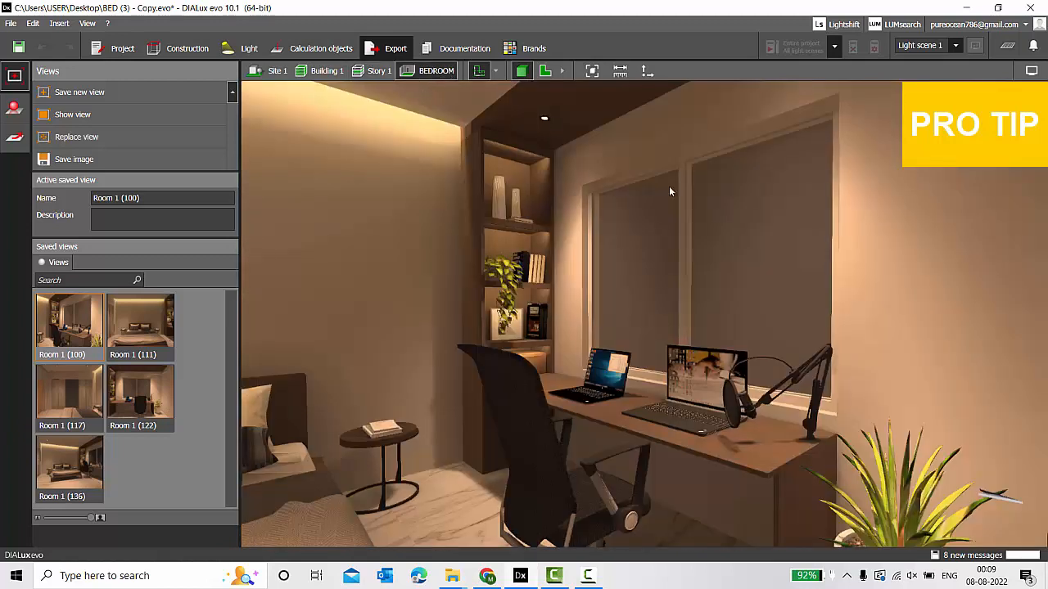
scroll(452, 328, "up", 4)
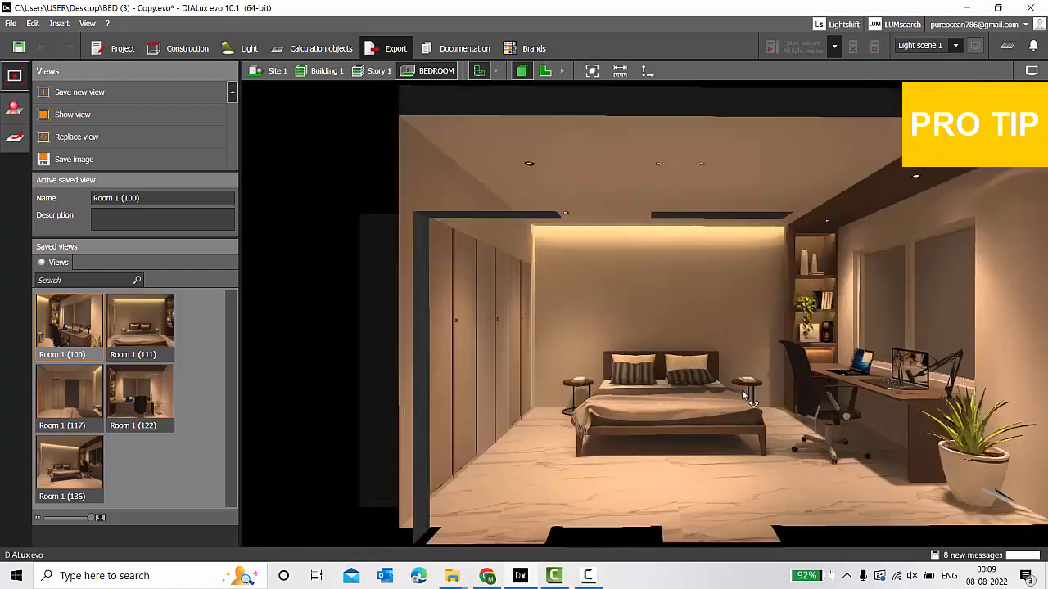
right_click_drag(748, 398, 753, 395)
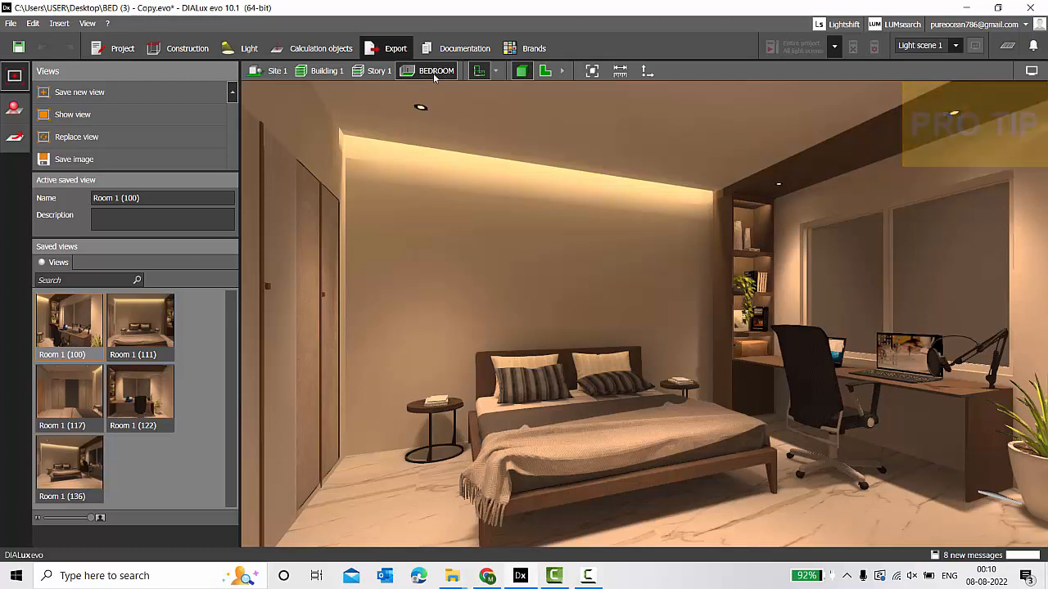
left_click(65, 317)
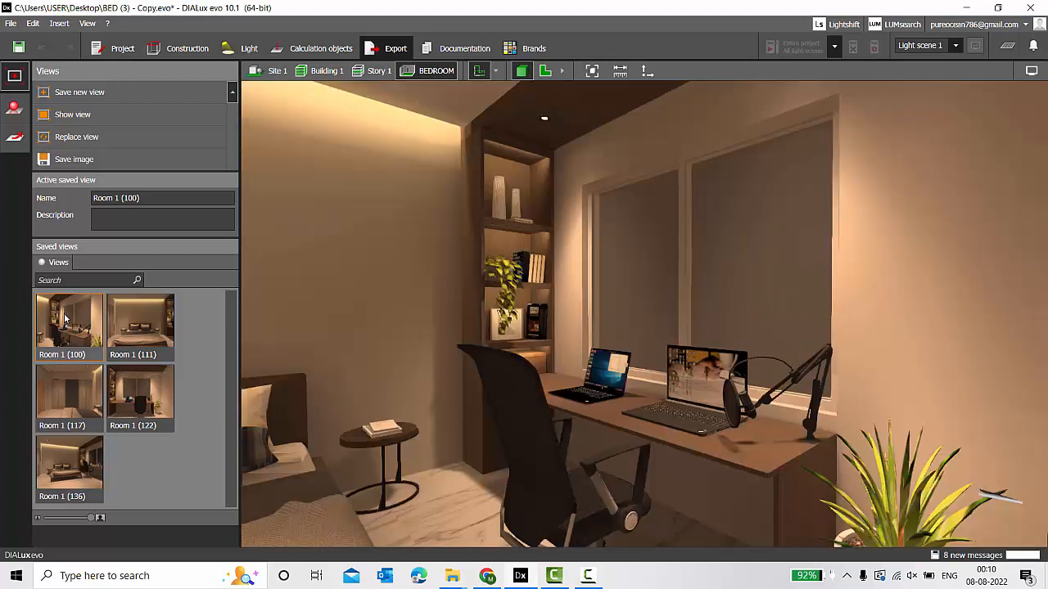
left_click(136, 319)
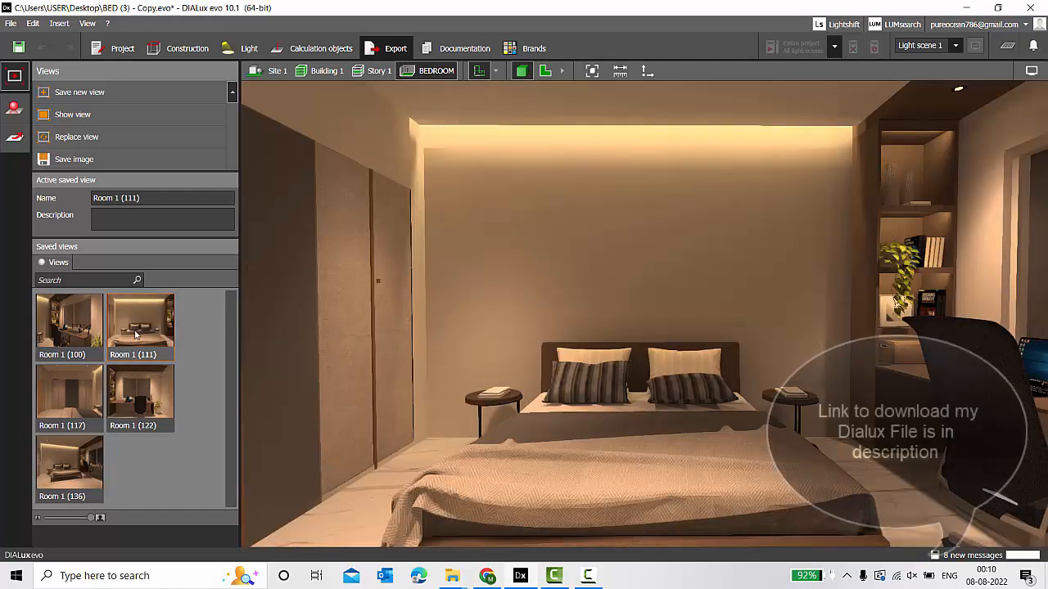
left_click(141, 409)
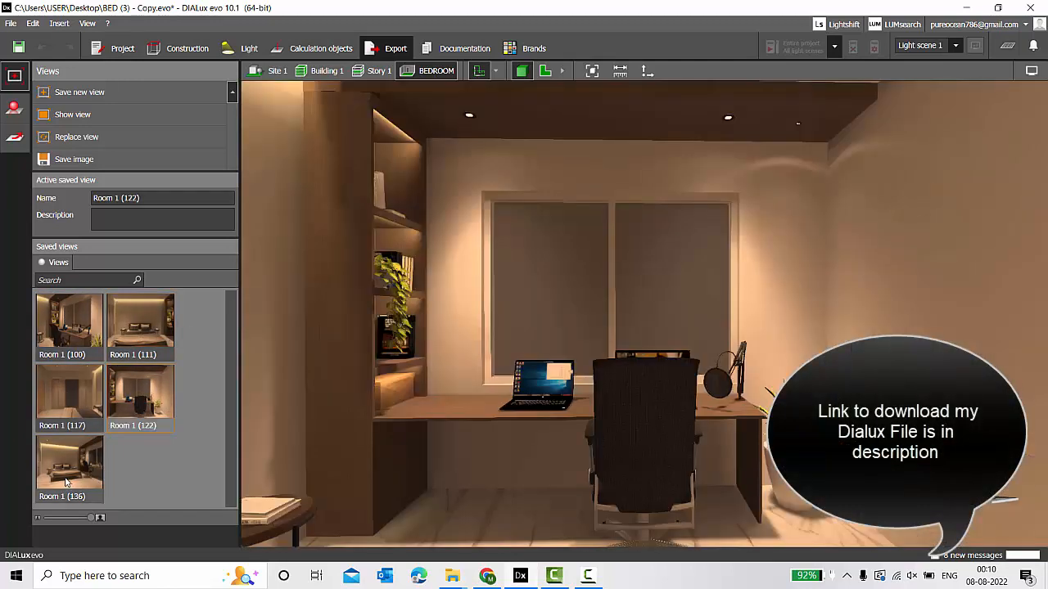
left_click(74, 328)
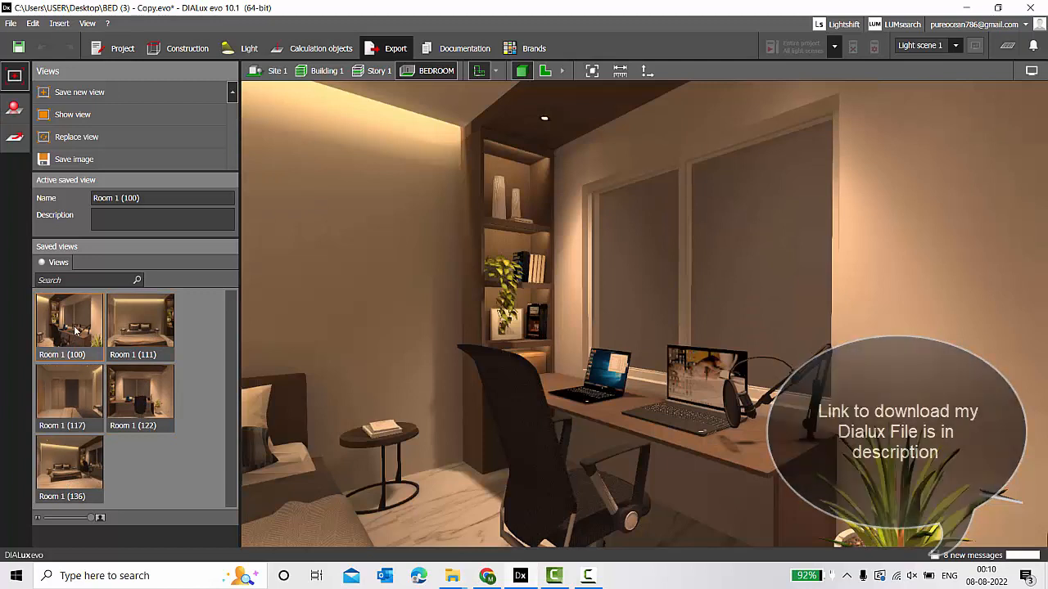
Raytrace the desk view at 1280 x 720 HD and close the finished render.
left_click(18, 112)
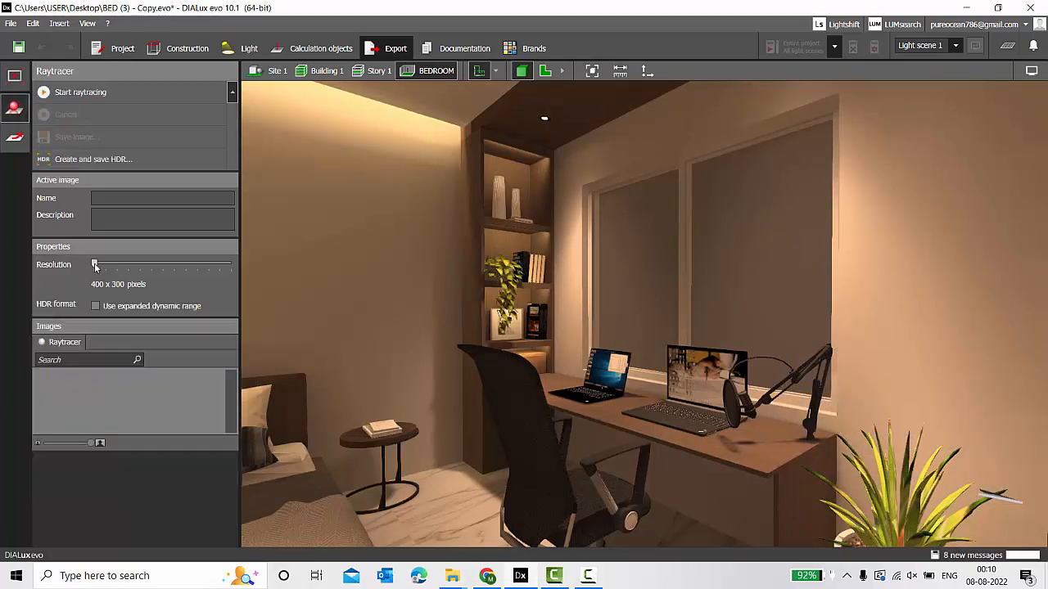
left_click_drag(94, 266, 140, 276)
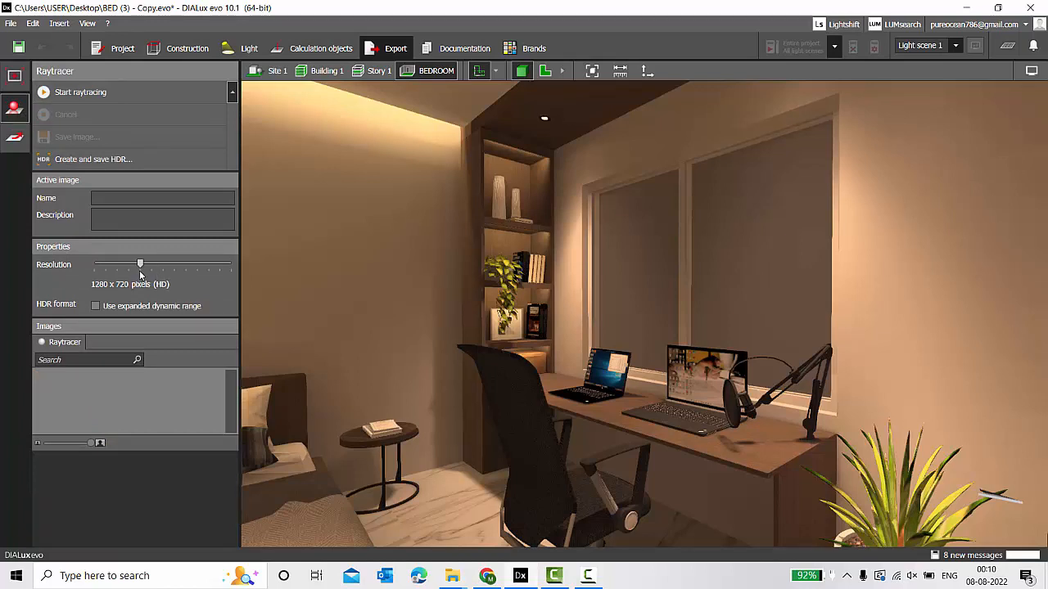
left_click(98, 92)
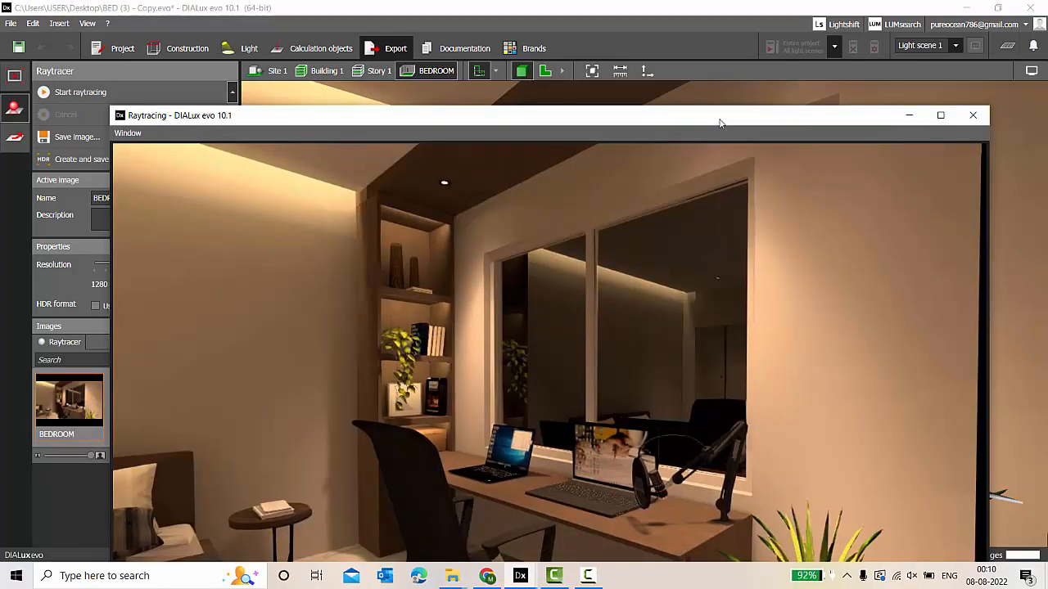
double_click(719, 119)
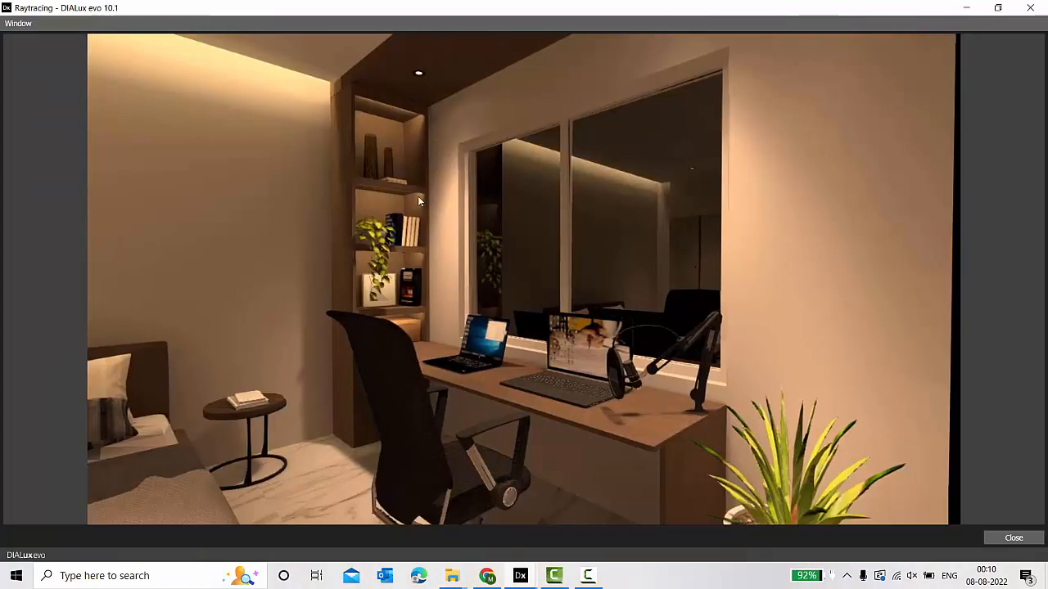
left_click(1029, 8)
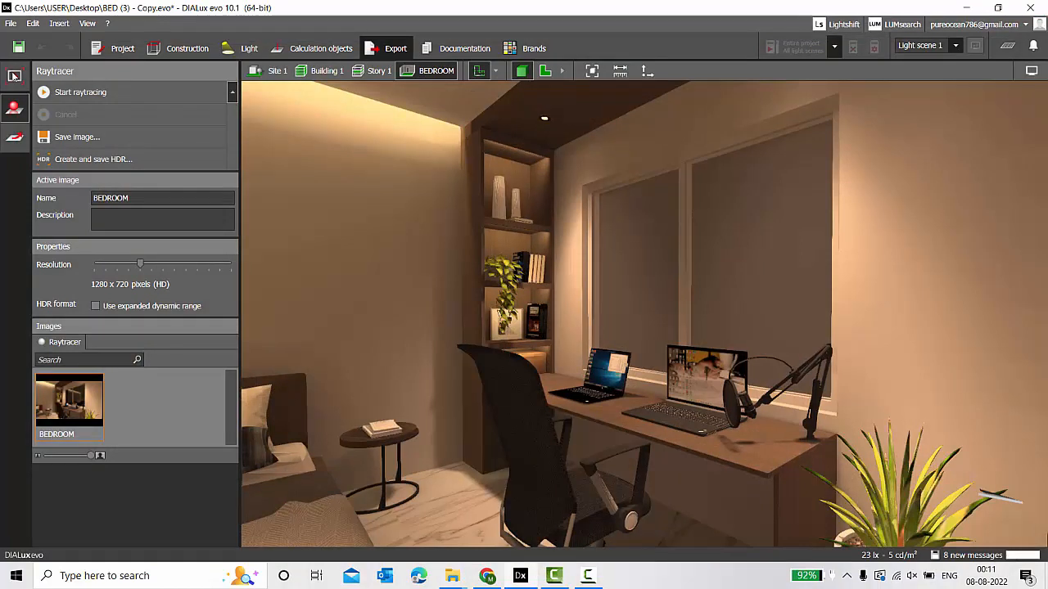
Raytrace the bed view Room 1 (111) and the wardrobe view Room 1 (117).
left_click(14, 75)
double_click(140, 323)
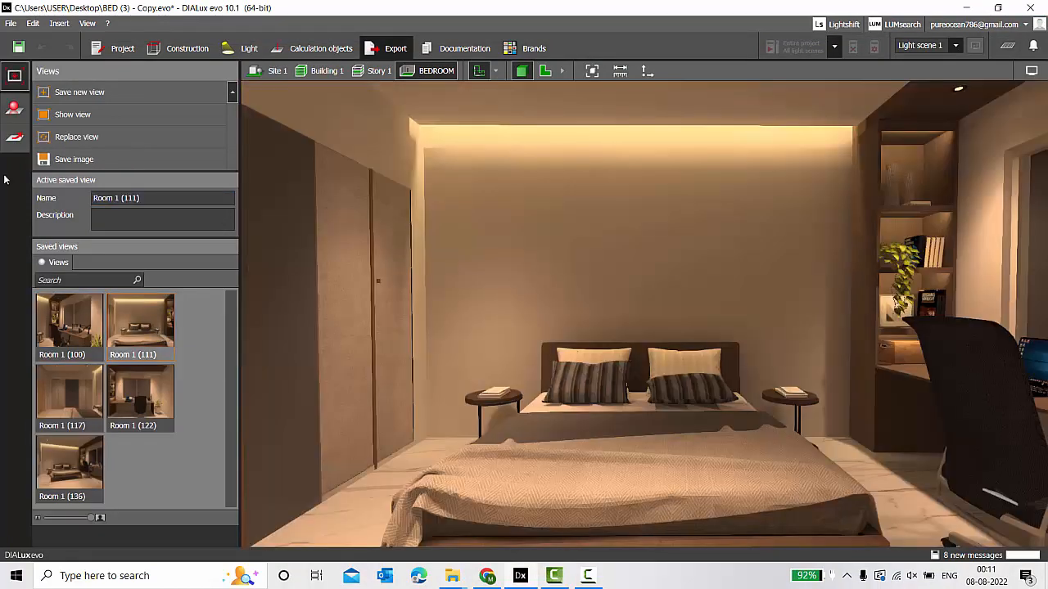
left_click(14, 108)
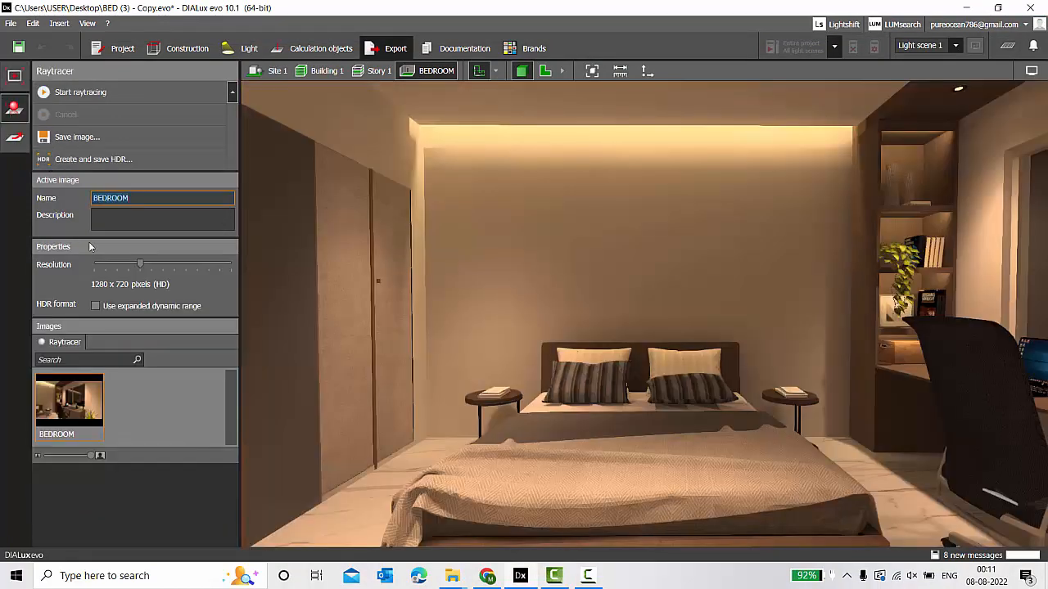
left_click(80, 92)
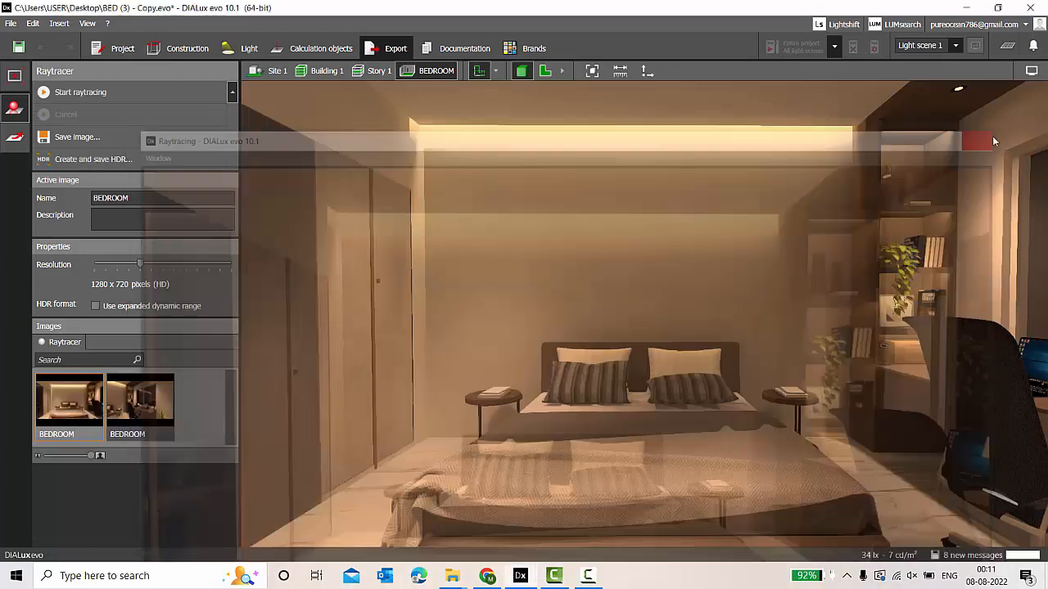
left_click(14, 75)
double_click(69, 397)
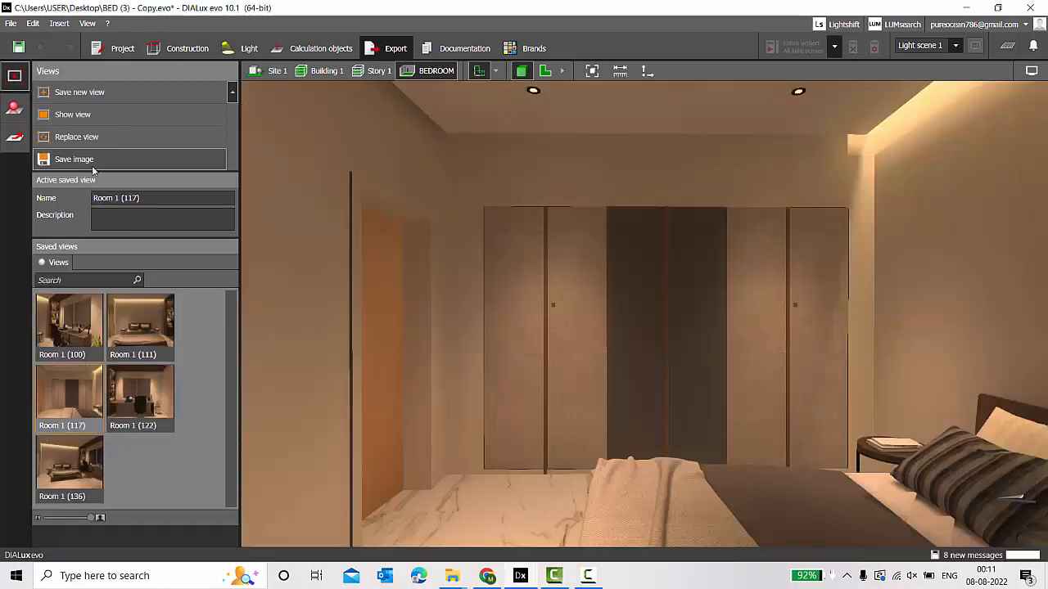
left_click(94, 163)
left_click(103, 92)
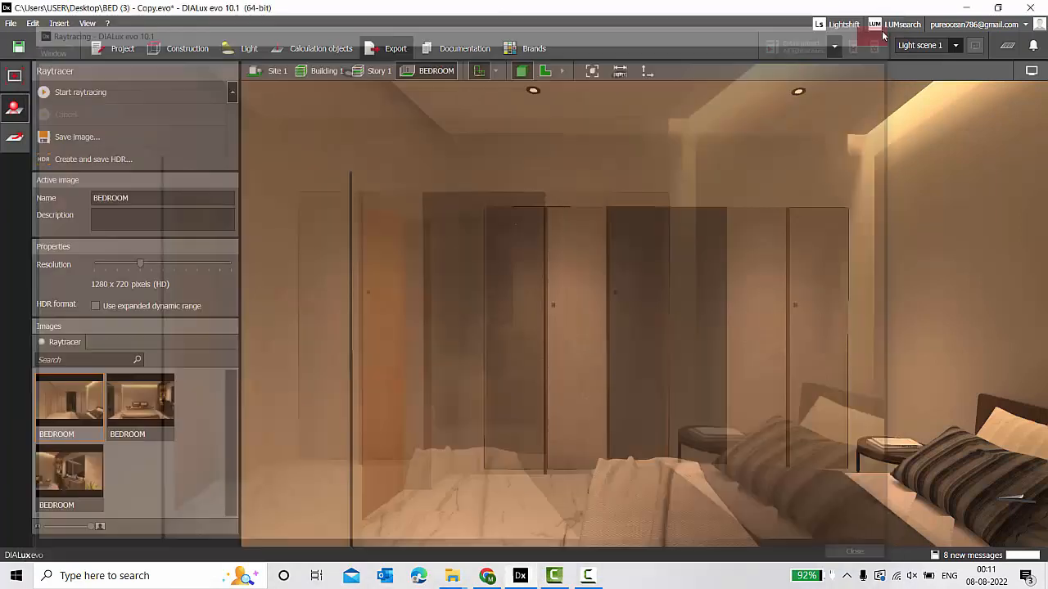
Apply another saved view, raytrace it, and close the result window.
left_click(13, 75)
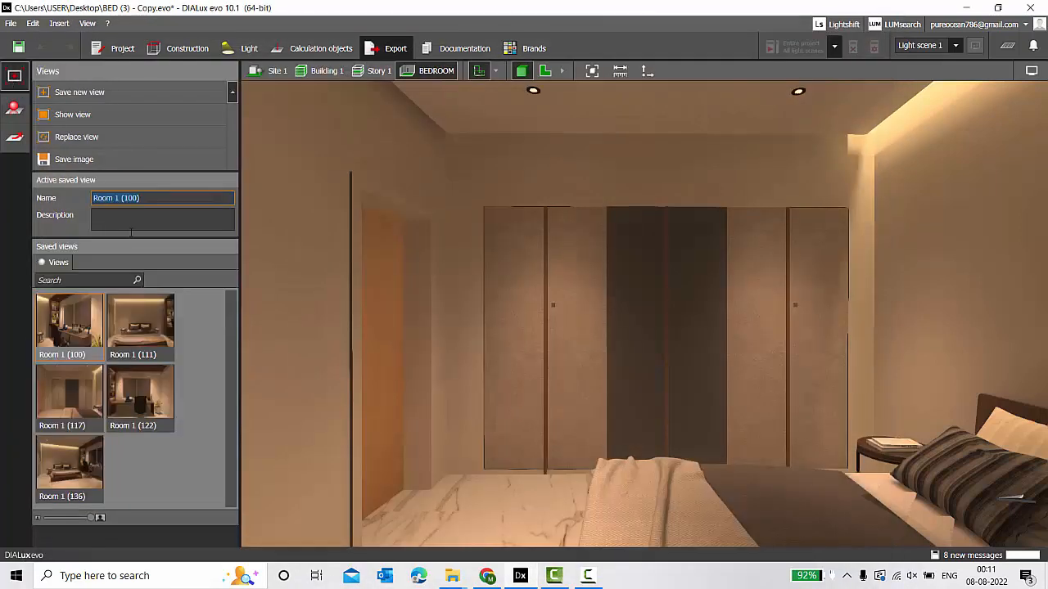
double_click(139, 397)
left_click(74, 158)
left_click(98, 96)
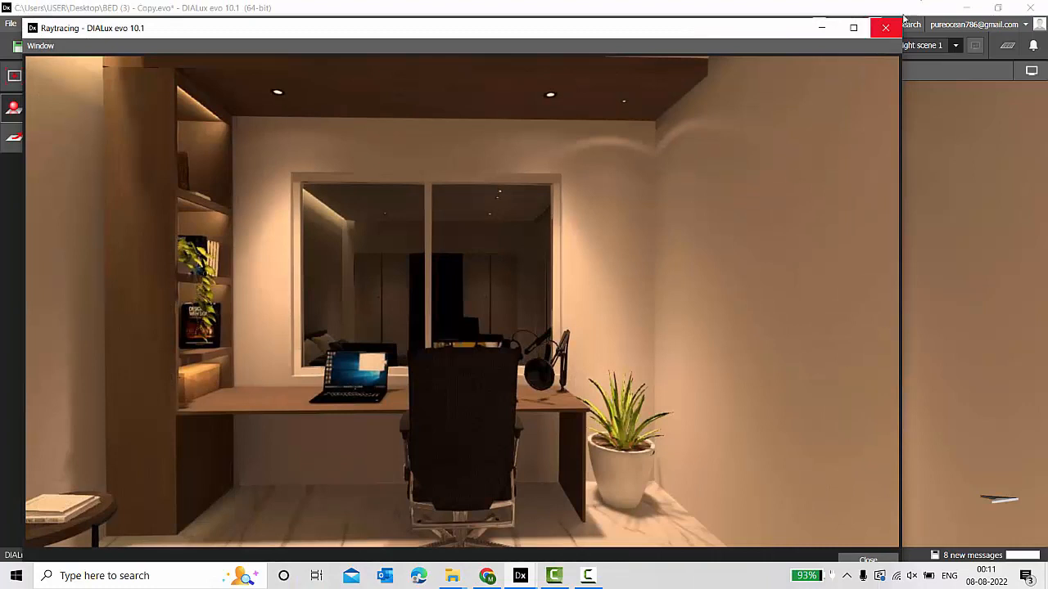
left_click(890, 27)
Start raytracing a further saved view, cancel it, and reapply saved view Room 1 (100).
left_click(15, 75)
double_click(86, 467)
left_click(14, 108)
left_click(103, 94)
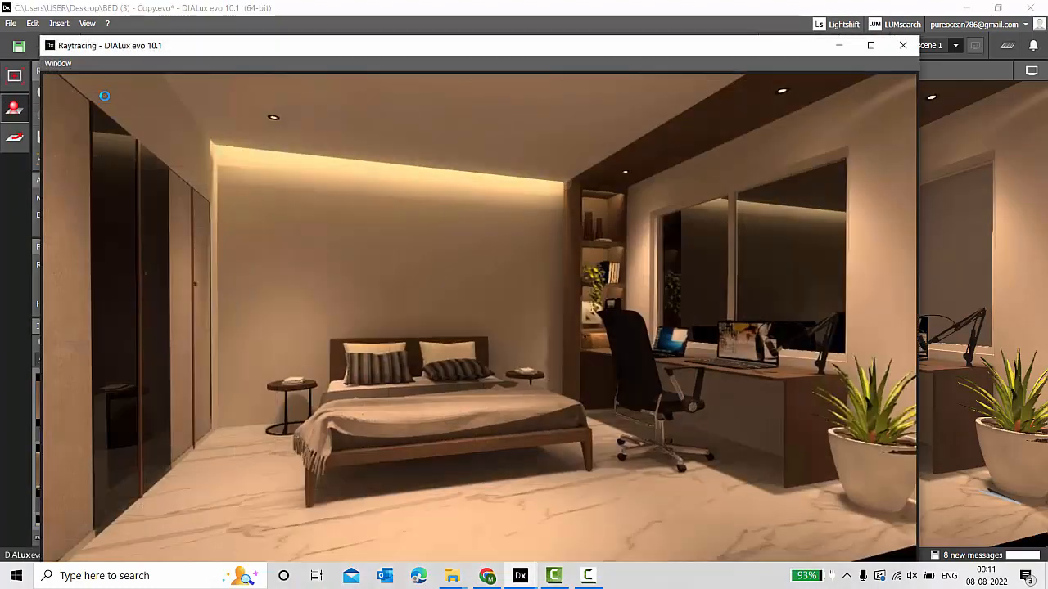
left_click(903, 45)
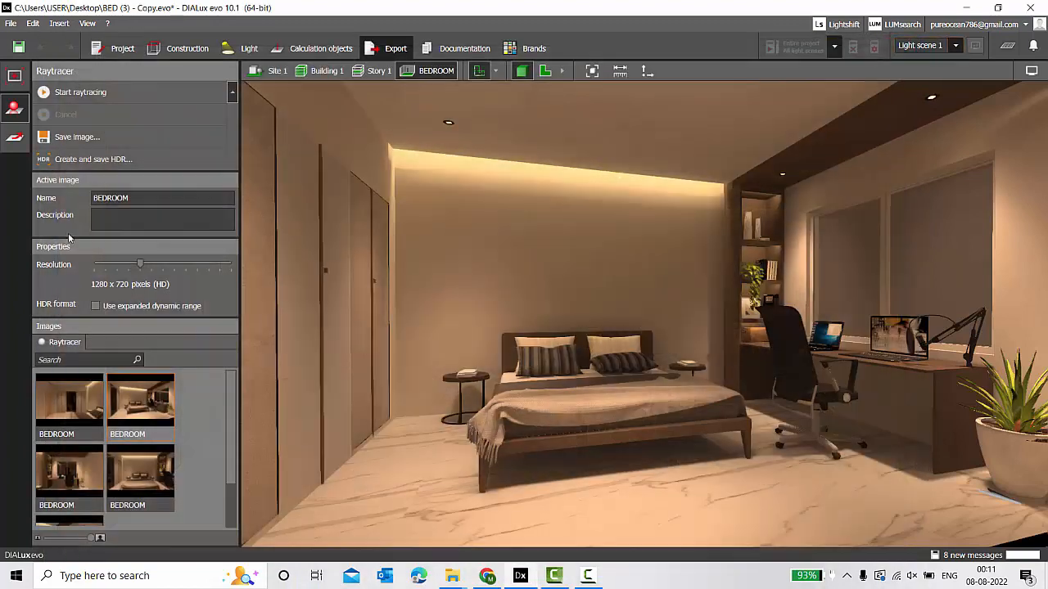
left_click(15, 76)
double_click(42, 332)
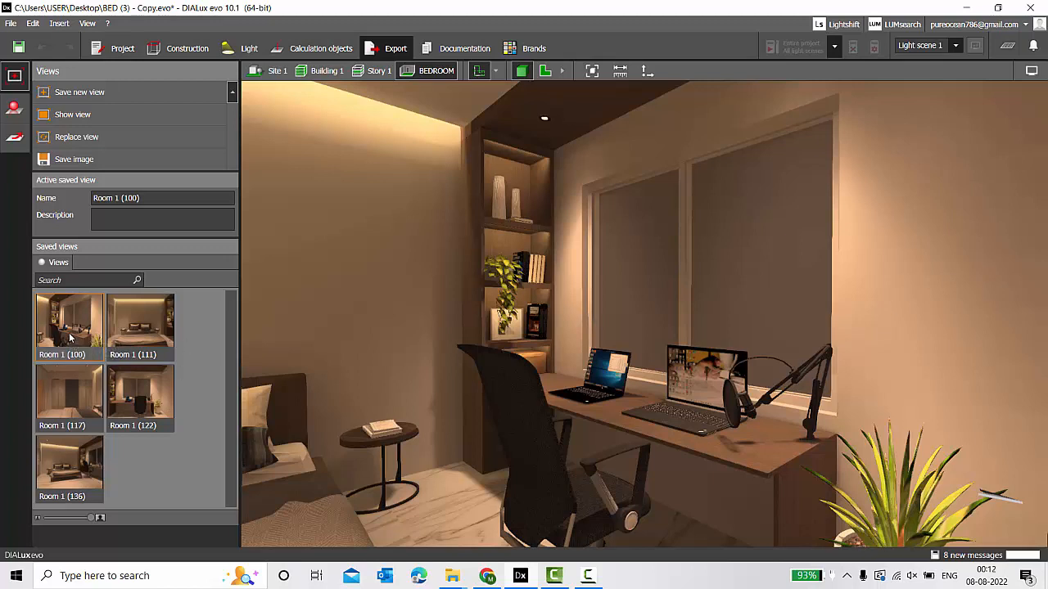
Save false-colour copies of views Room 1 (100), (111) and (117) as new views.
left_click(1032, 72)
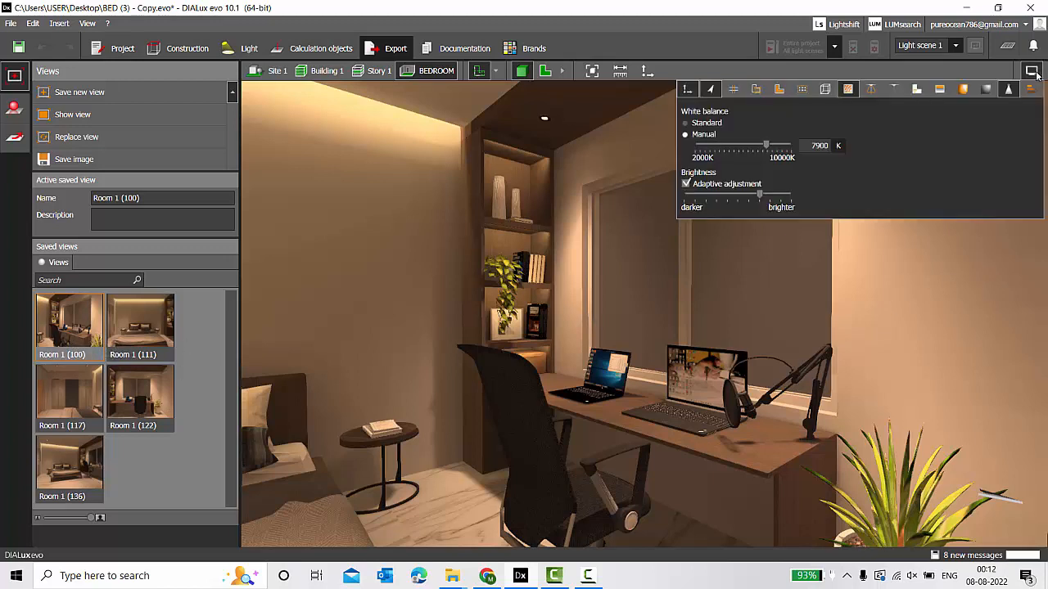
left_click(962, 89)
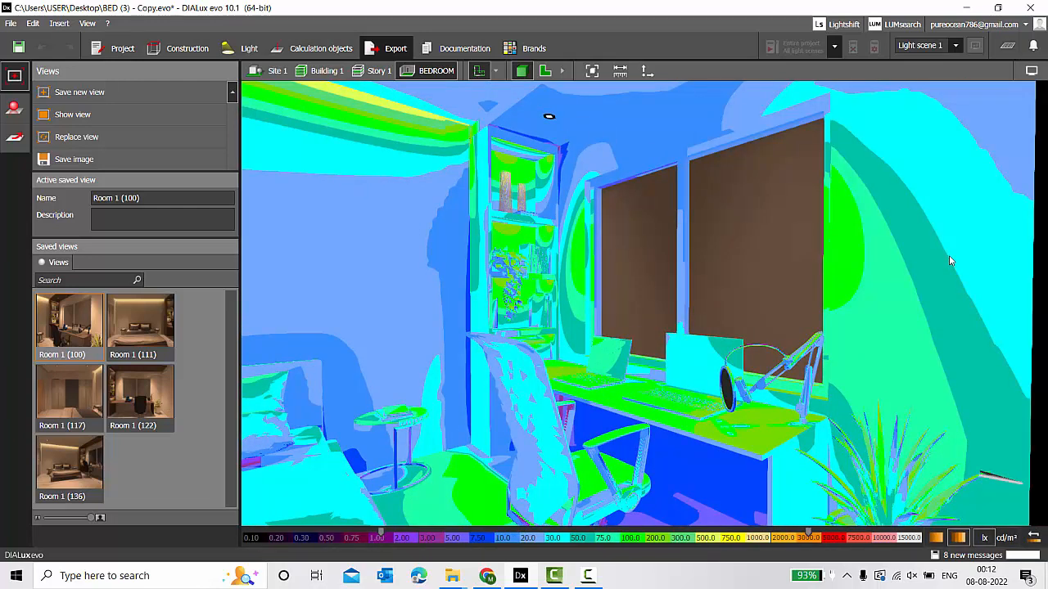
left_click(99, 95)
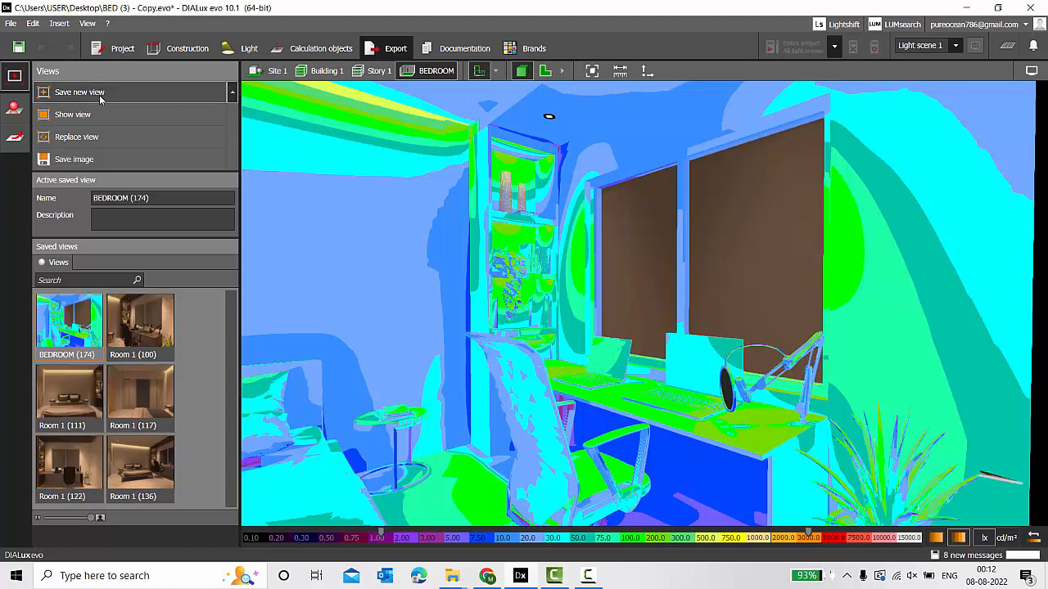
left_click(59, 398)
left_click(1032, 70)
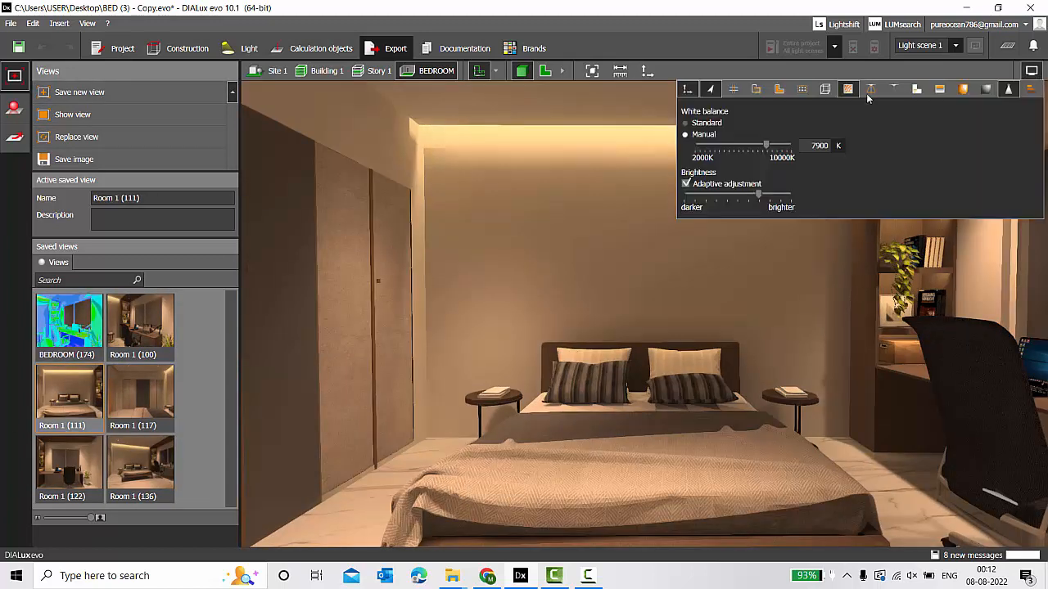
left_click(963, 89)
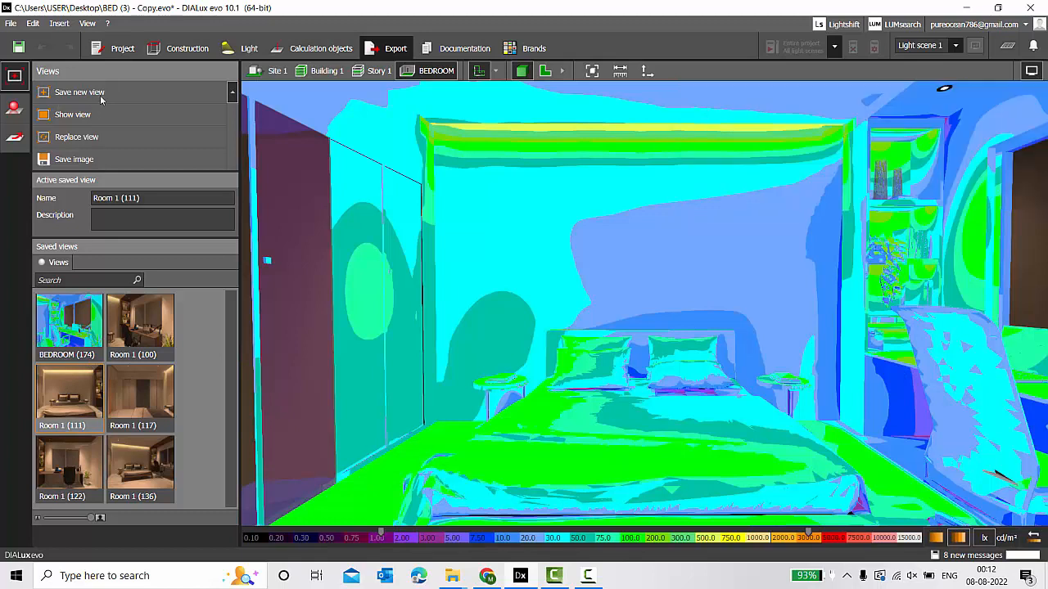
left_click(80, 93)
left_click(70, 463)
left_click(1031, 71)
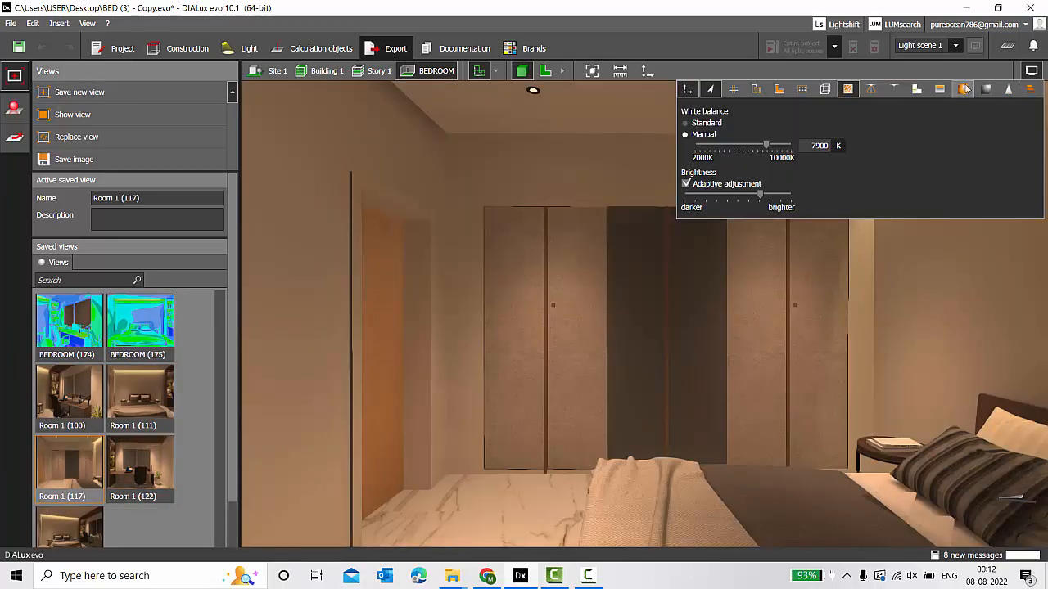
left_click(963, 88)
left_click(80, 92)
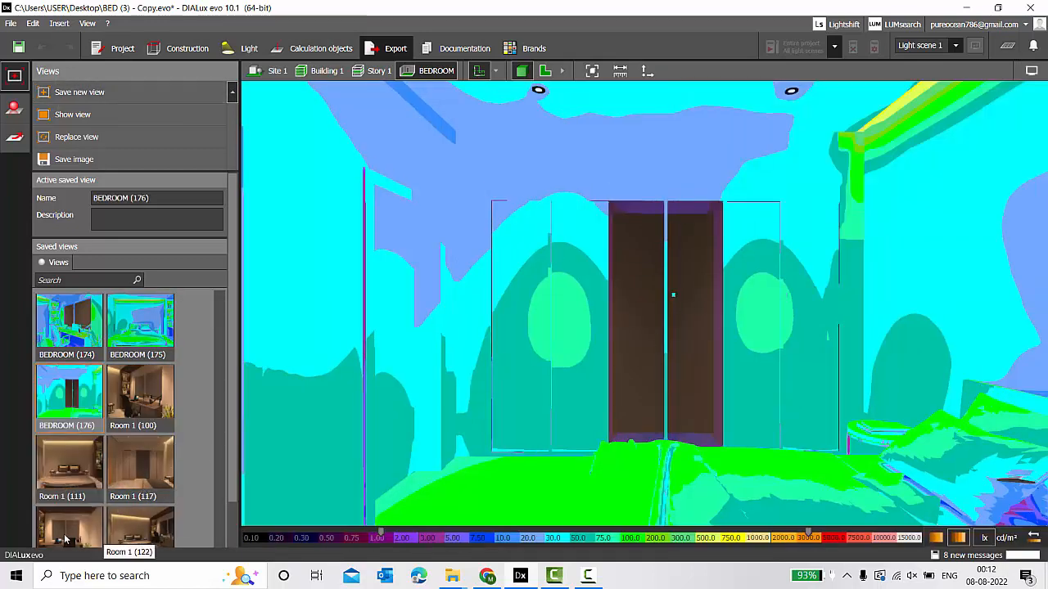
Save false-colour copies of the remaining two views, then bring up the working-plane tools.
left_click(135, 517)
left_click(1031, 70)
left_click(962, 89)
left_click(80, 92)
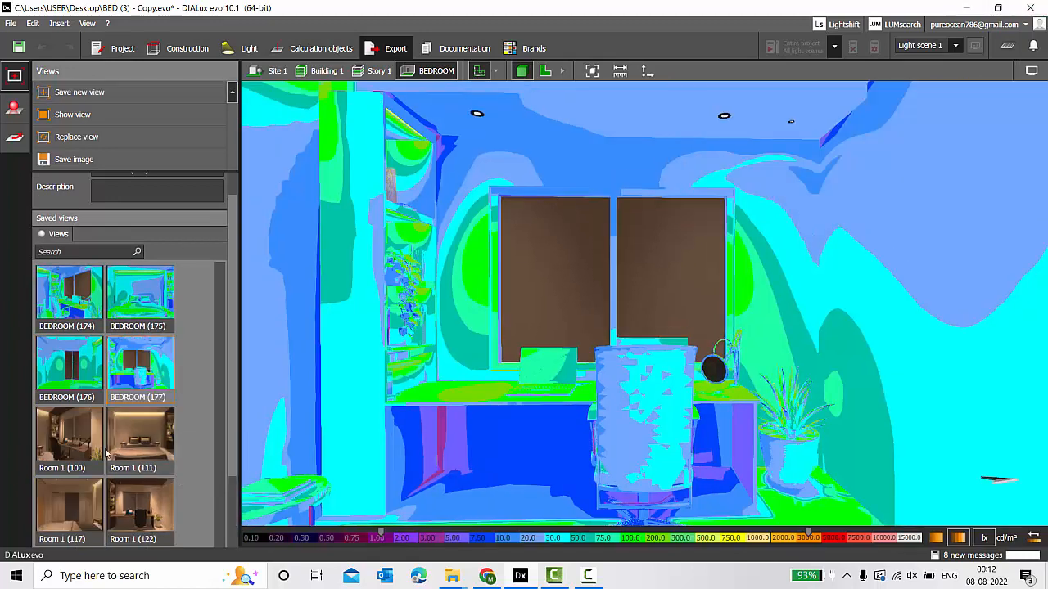
scroll(216, 514, "down", 2)
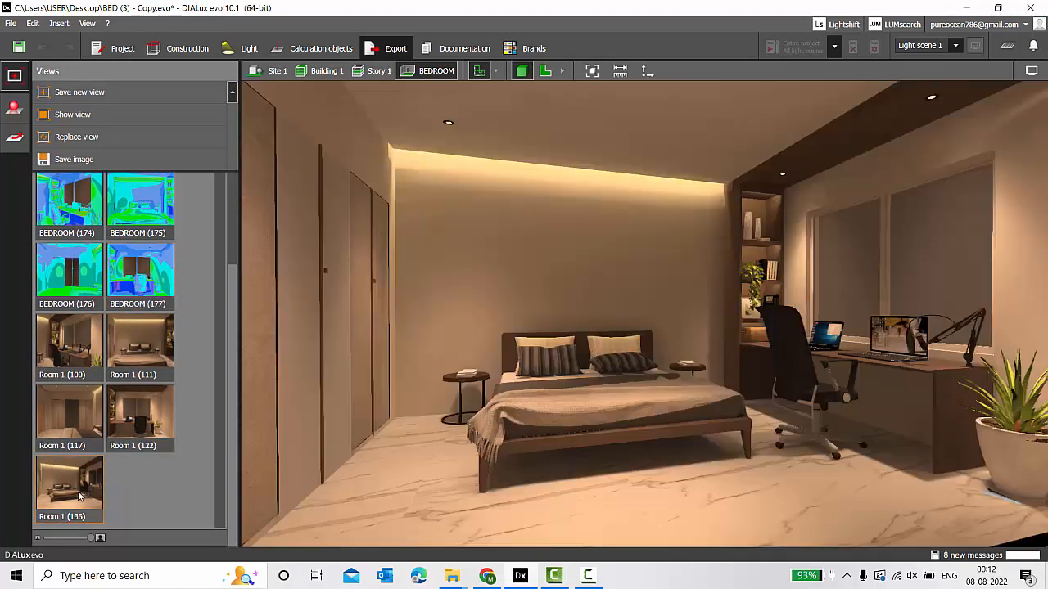
left_click(1031, 71)
left_click(959, 89)
left_click(113, 92)
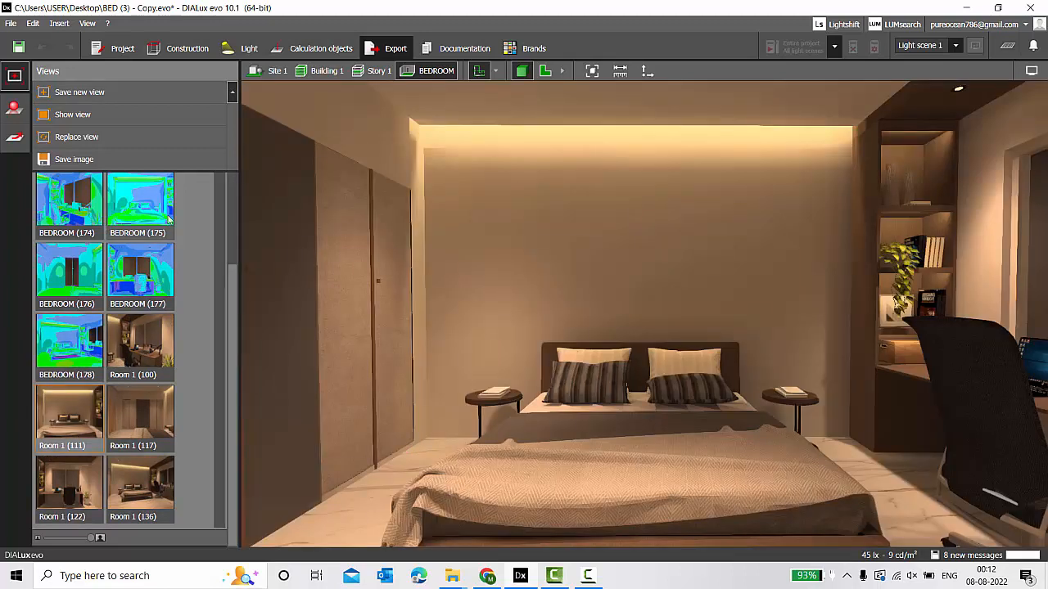
left_click(319, 48)
left_click(737, 46)
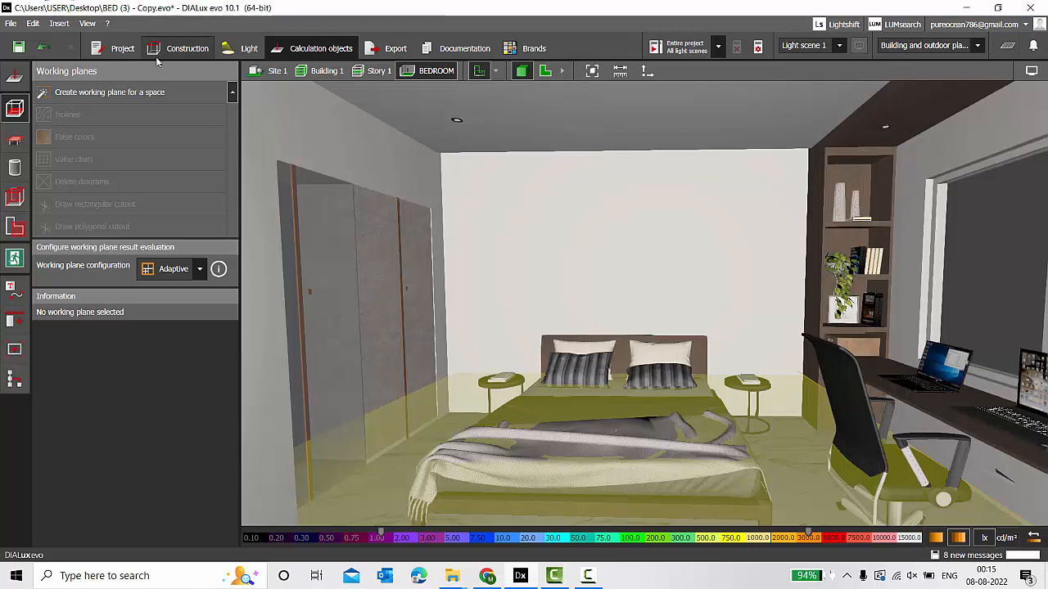
left_click(249, 50)
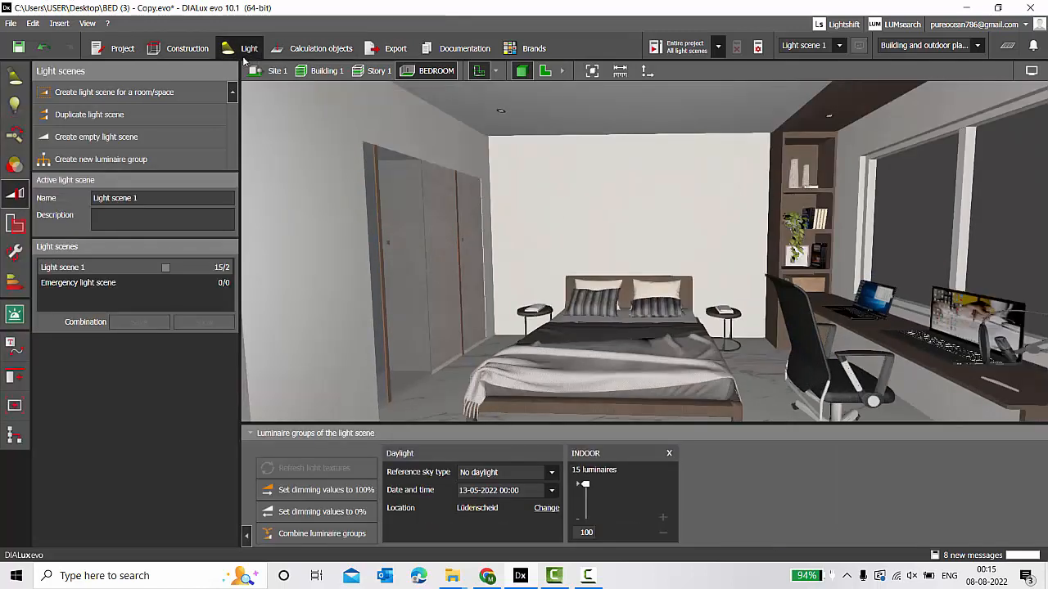
Create a new empty luminaire group in Light scene 1.
left_click(15, 77)
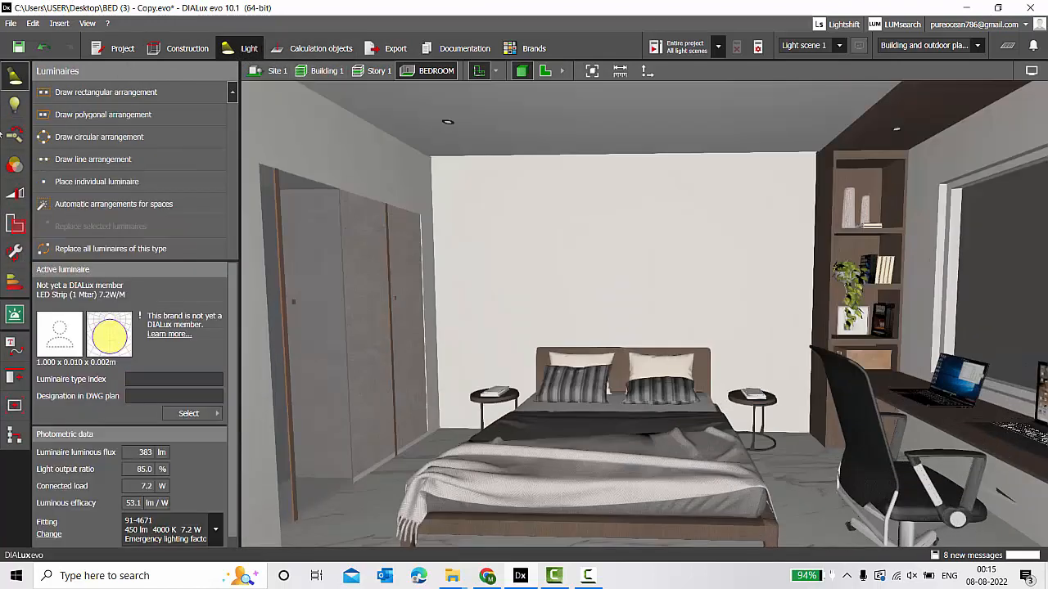
left_click(13, 199)
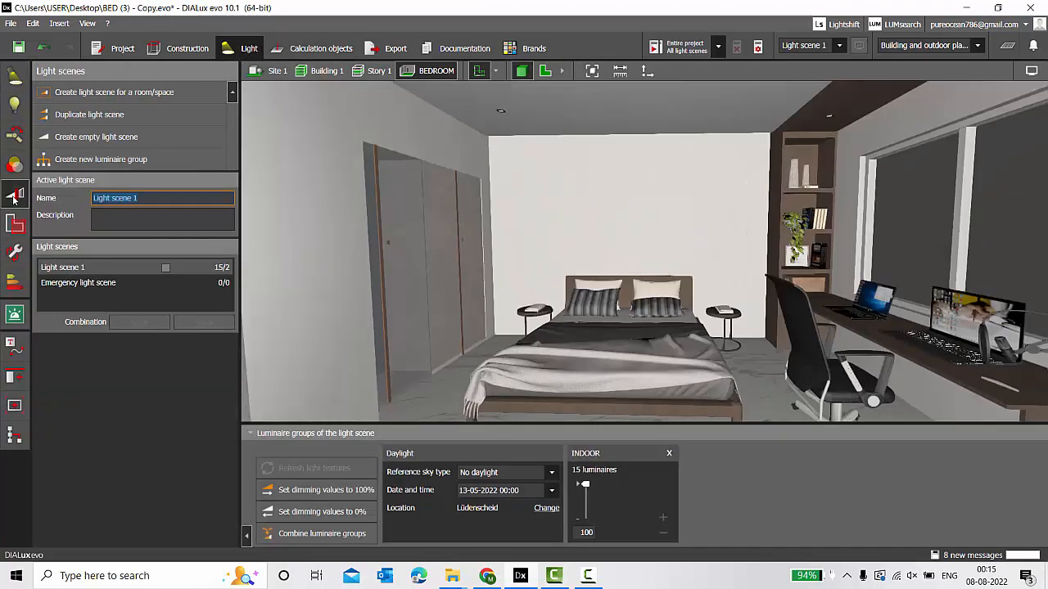
left_click(88, 161)
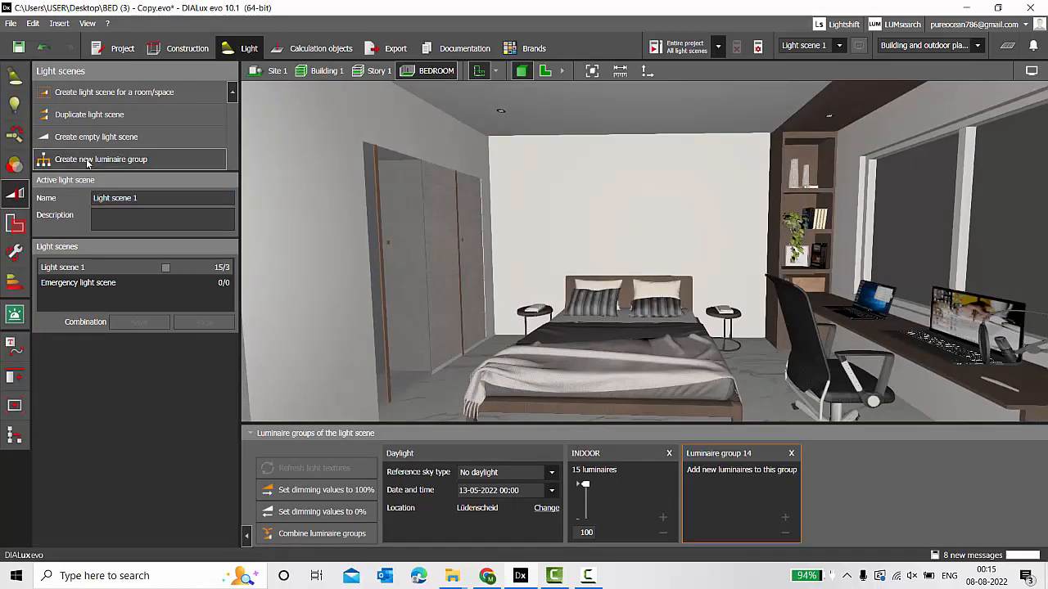
Window-select the bookshelf LED strips in the 2-D plan, then check them in 3-D.
left_click(544, 71)
scroll(741, 113, "up", 5)
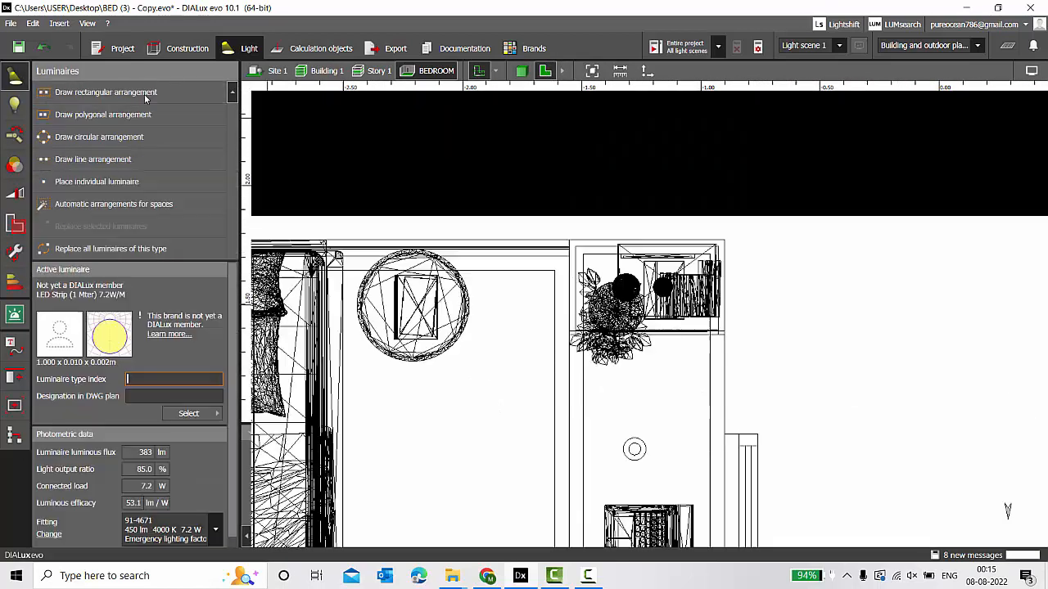
left_click_drag(821, 292, 472, 194)
left_click_drag(846, 306, 461, 186)
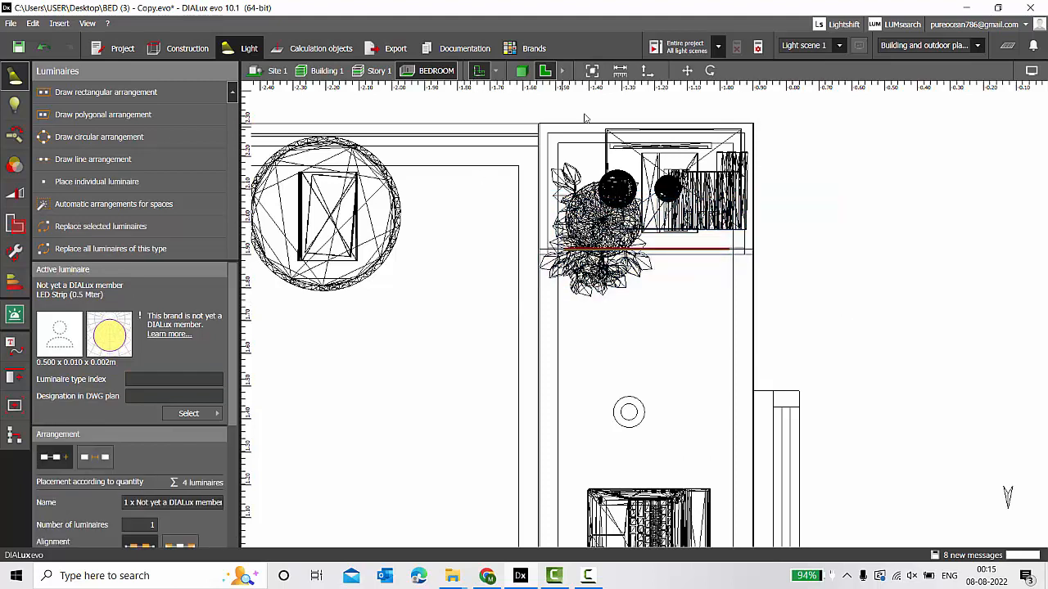
left_click(521, 71)
mouse_move(695, 260)
right_mouse_down()
mouse_move(726, 270)
mouse_move(701, 265)
right_mouse_up()
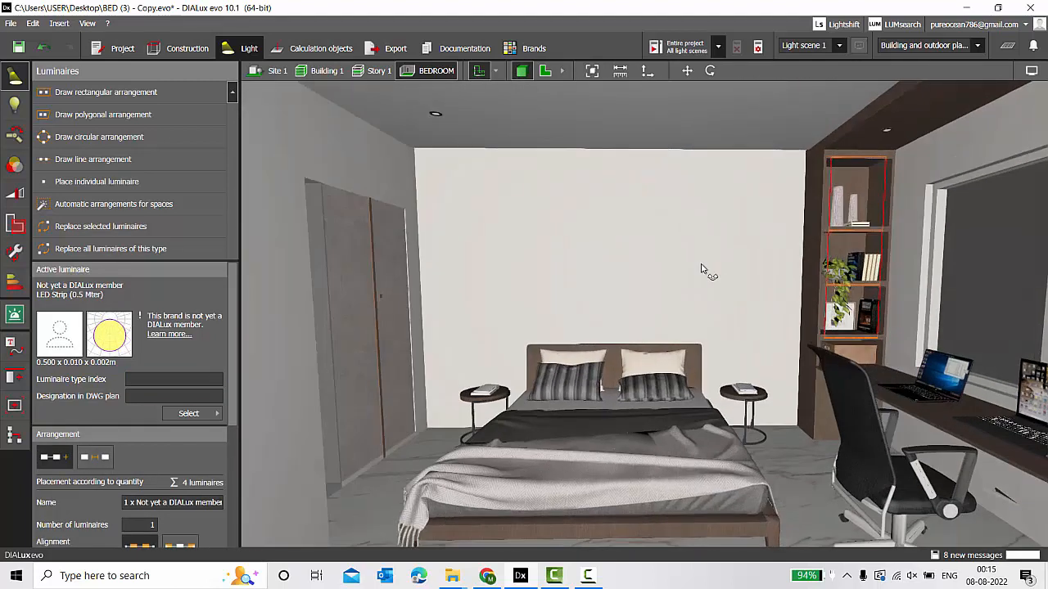
Move the four LED strips from INDOOR into Luminaire group 14 and rename it JOINERY LIGHT.
left_click(15, 196)
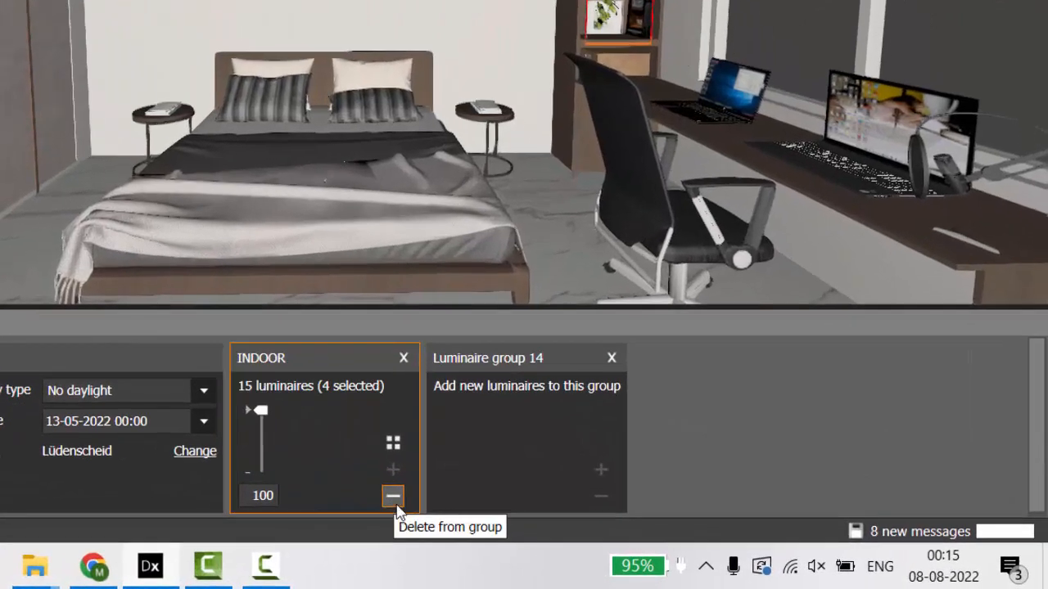
left_click(393, 497)
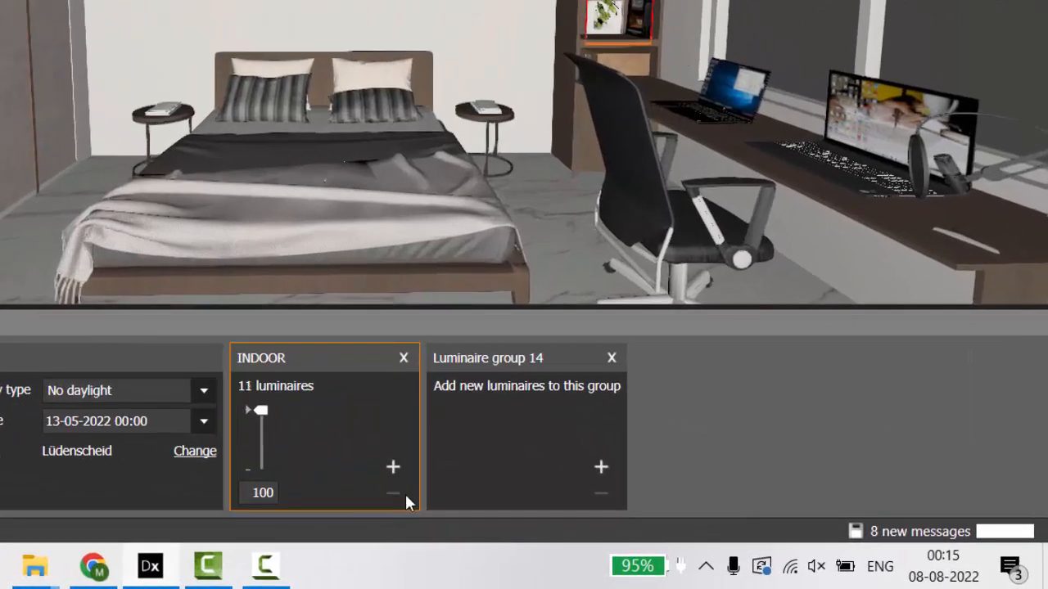
left_click(601, 467)
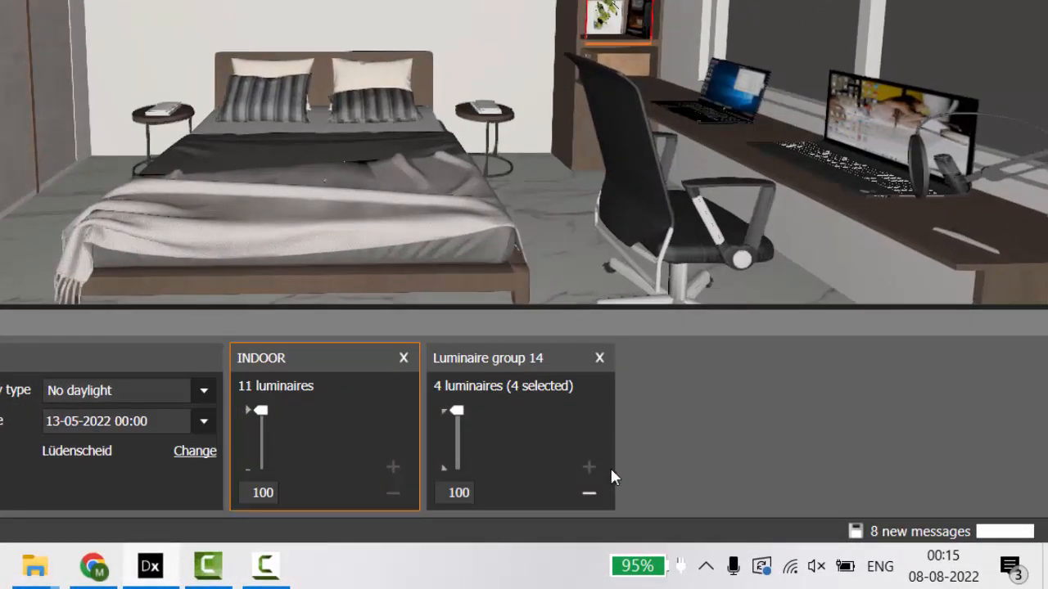
left_click(507, 422)
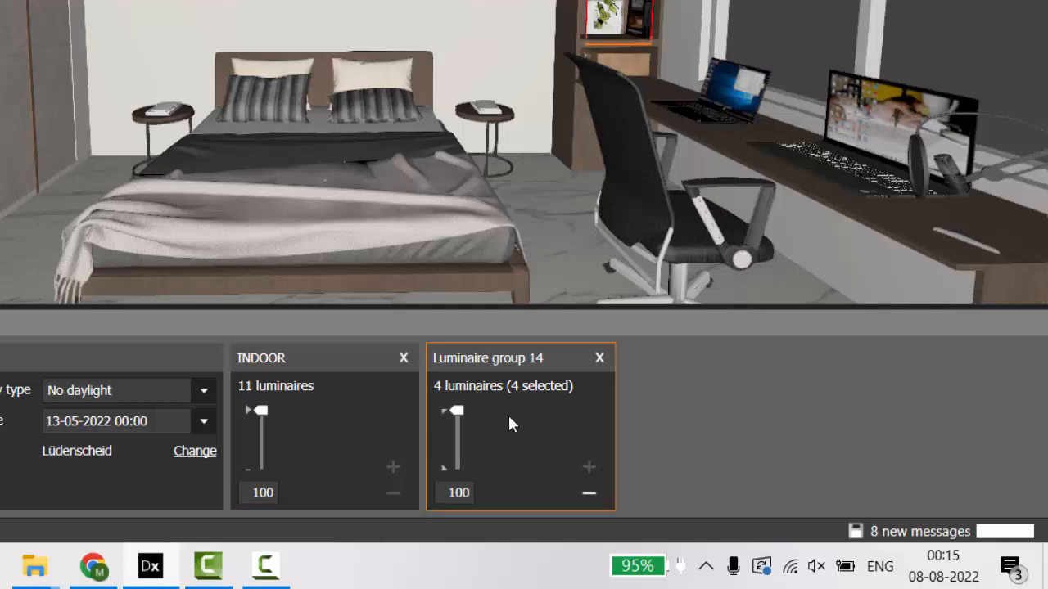
double_click(521, 361)
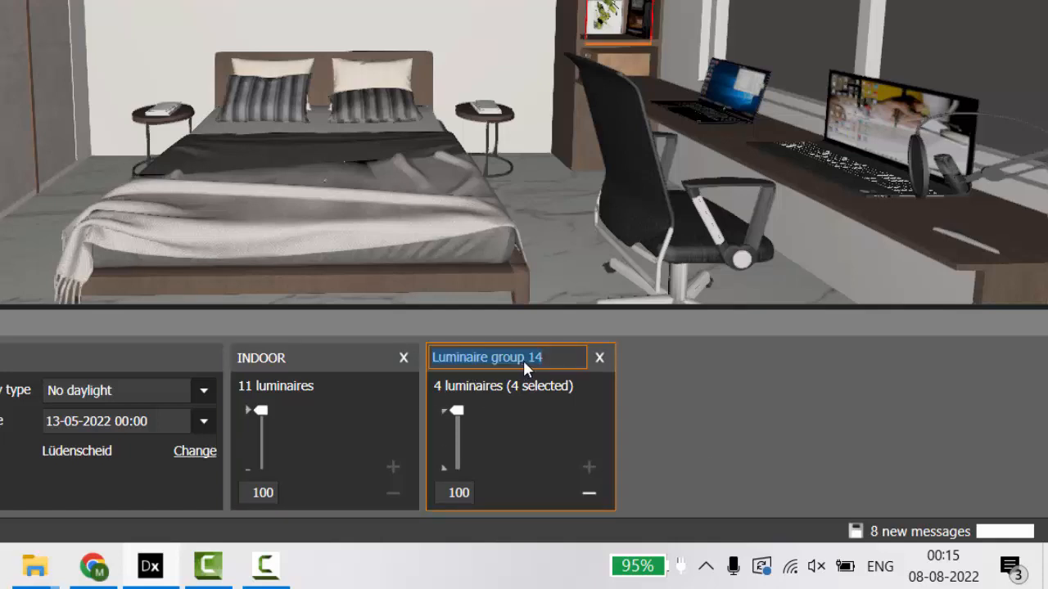
type("JOINERY L")
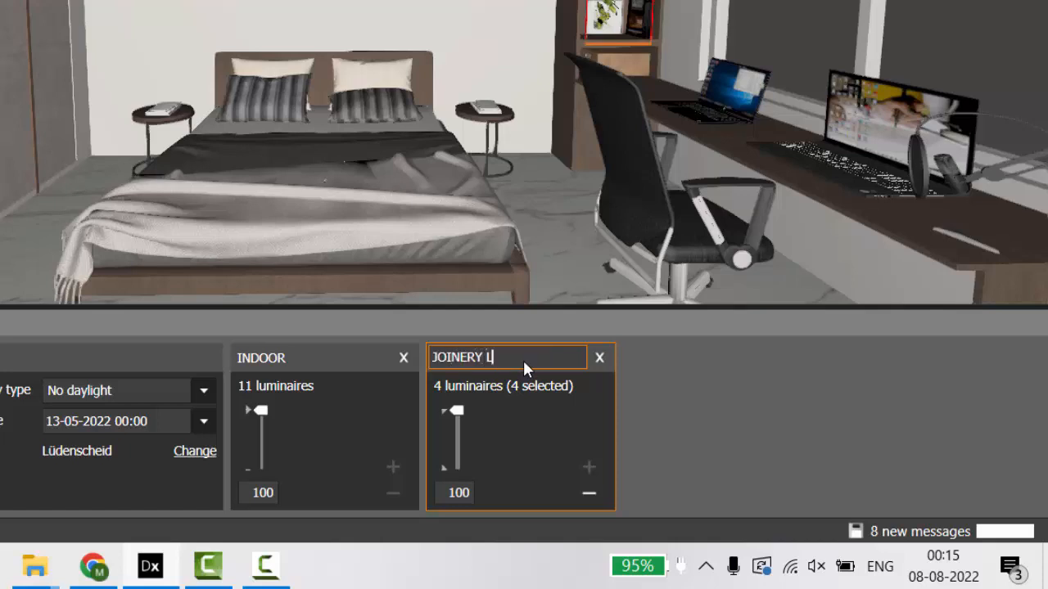
type("IGHT")
key("Return")
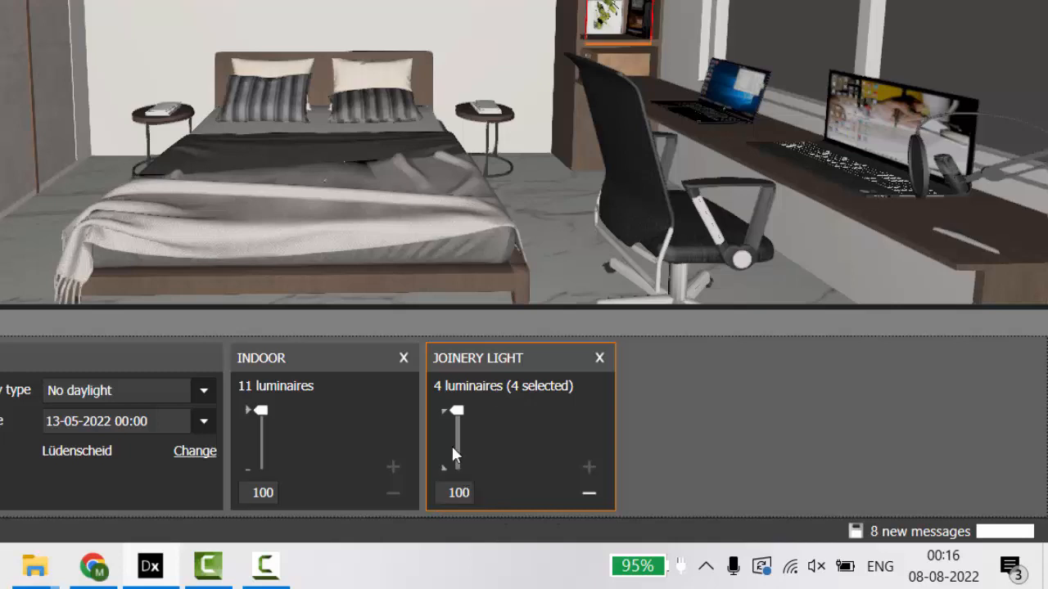
Dim the JOINERY LIGHT group to 0.
left_click(458, 501)
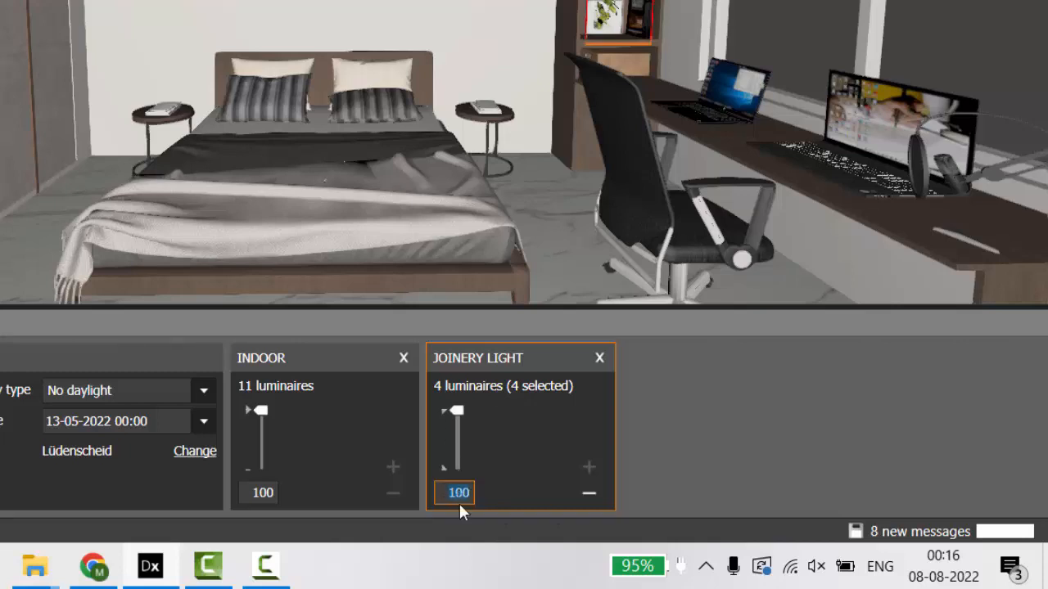
type("0")
key("Return")
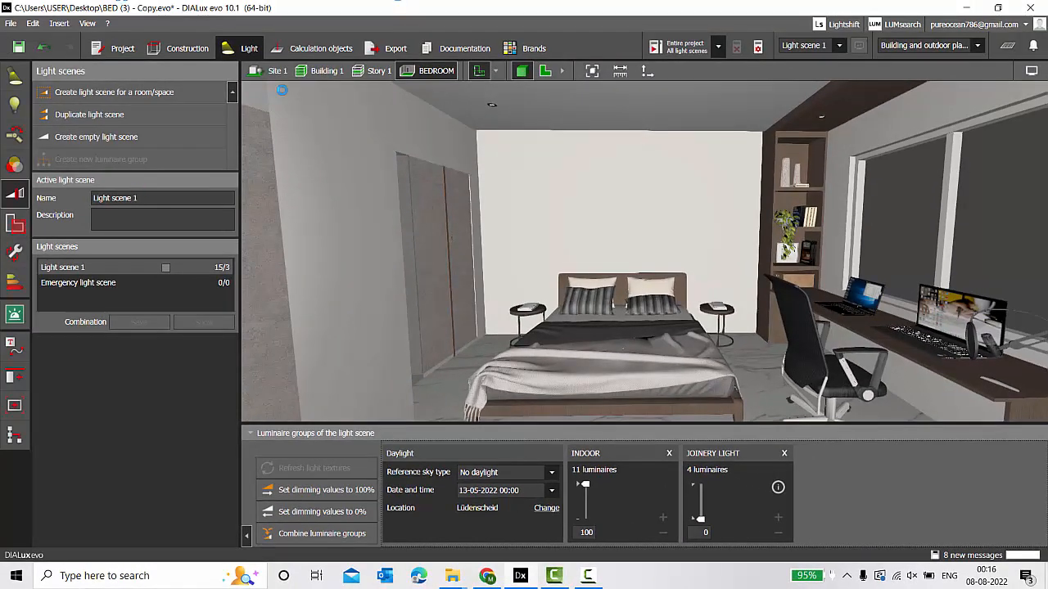
left_click(332, 47)
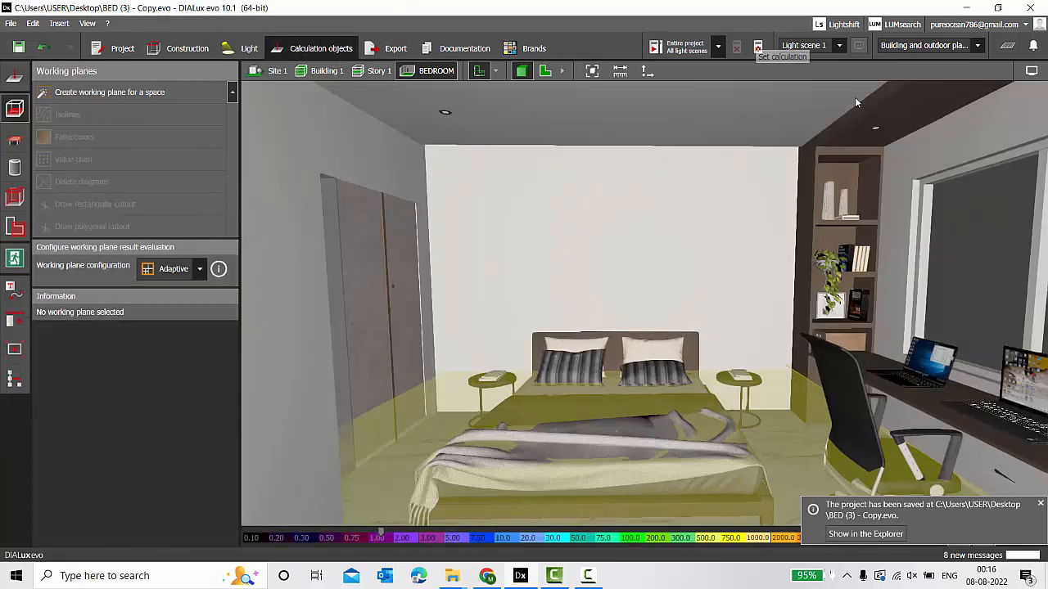
Recalculate the entire Story 1 without objects and furniture: table 232 lx, working plane 178 lx.
left_click(758, 47)
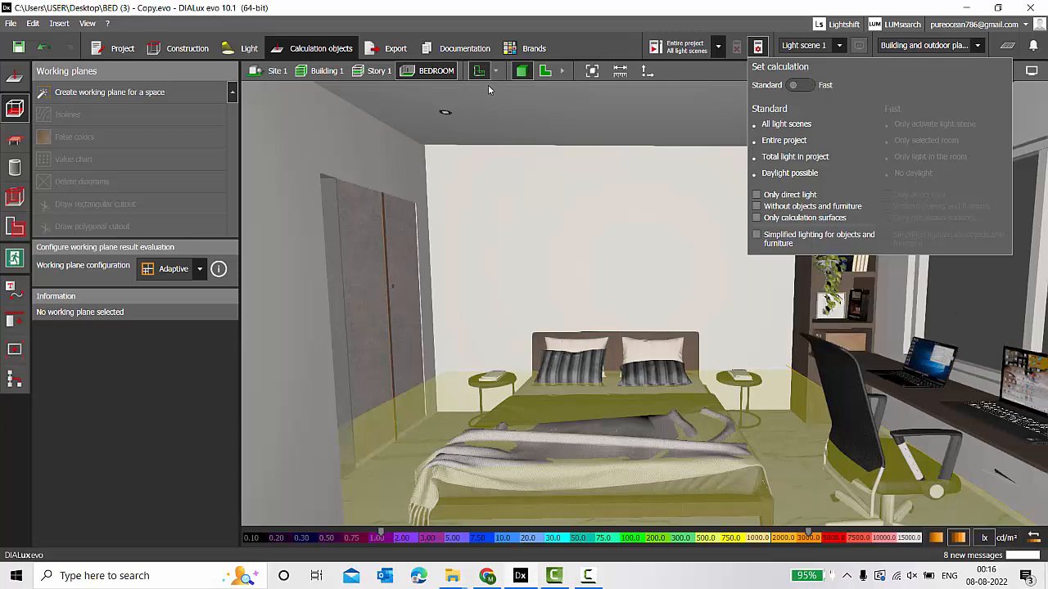
left_click(368, 72)
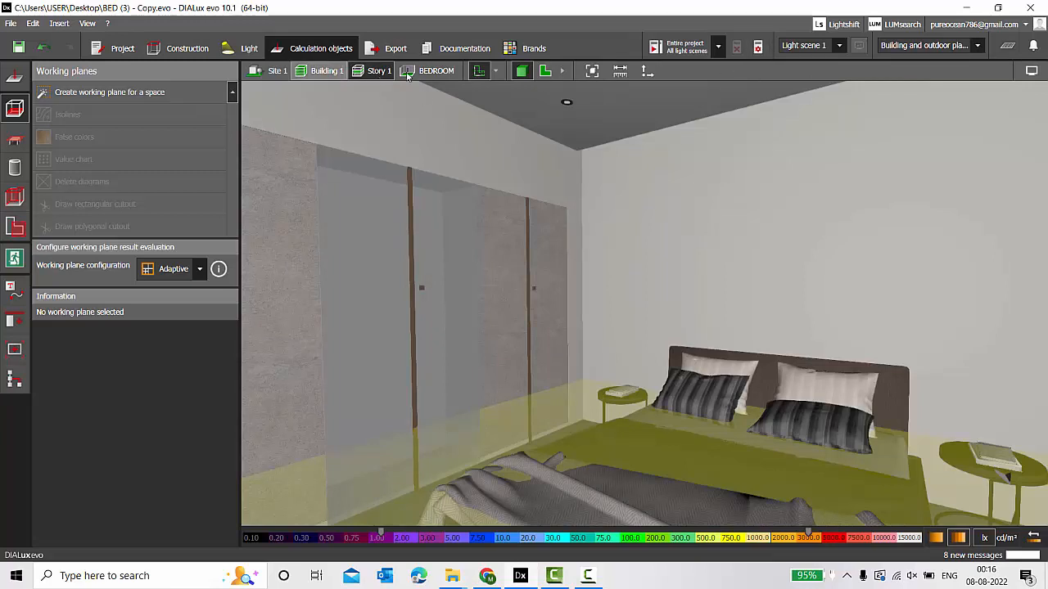
mouse_move(759, 51)
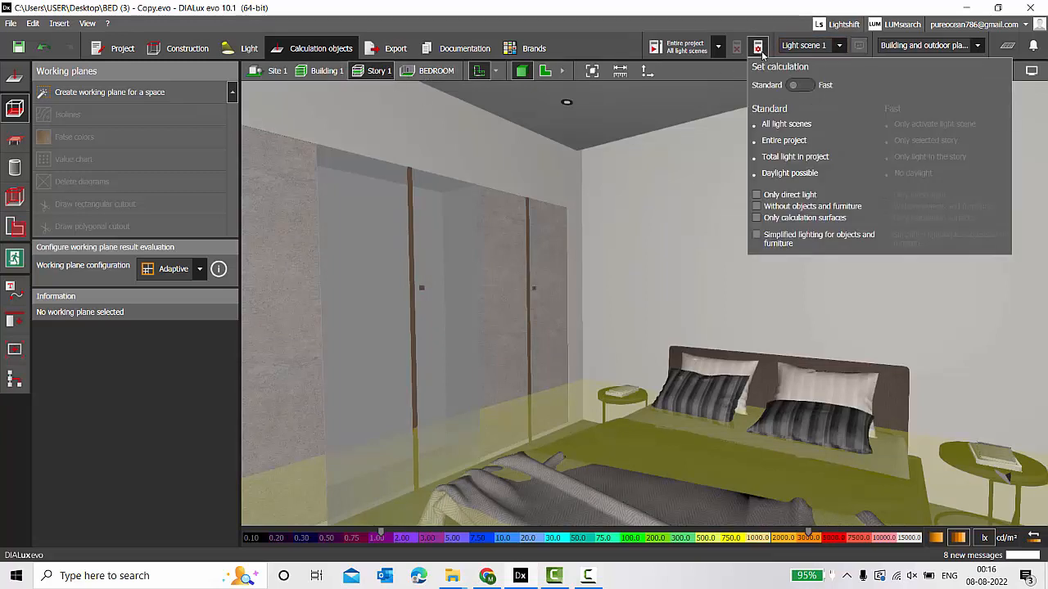
mouse_move(761, 211)
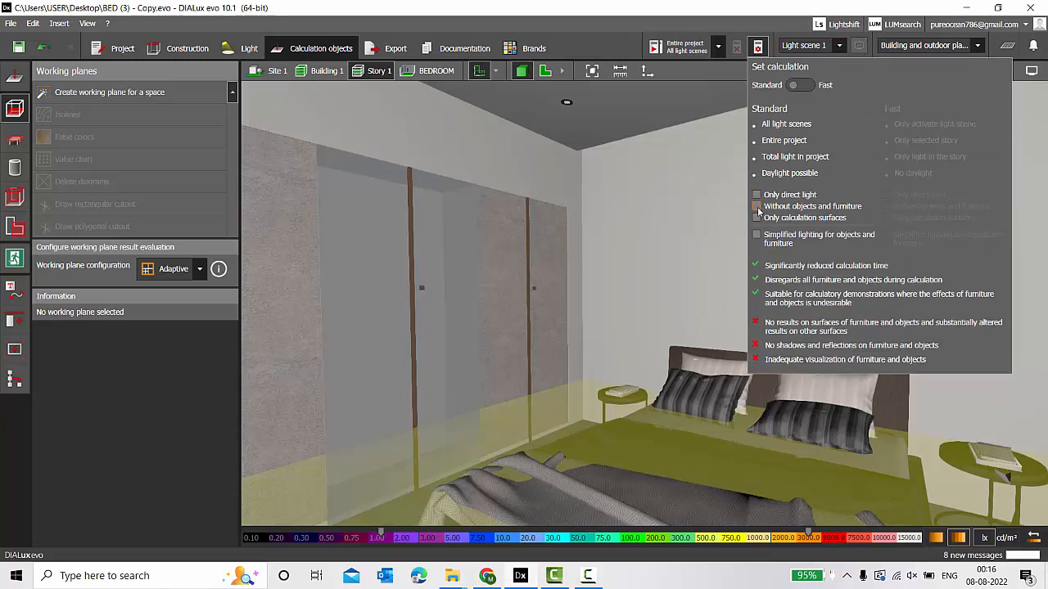
left_click(756, 207)
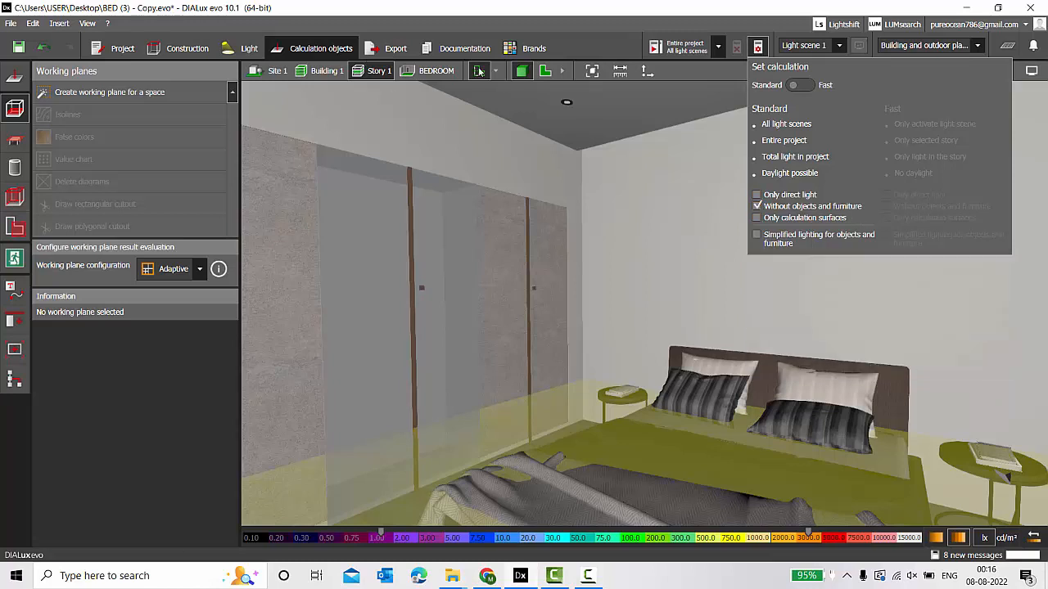
left_click(684, 47)
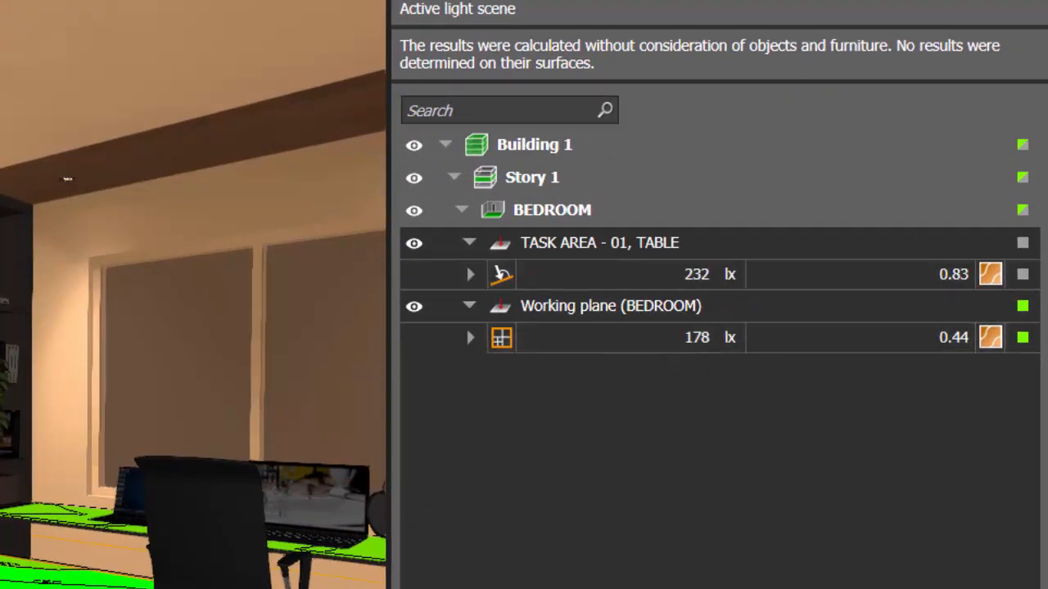
Highlight the working plane and table task area results from the Results overview.
left_click(123, 584)
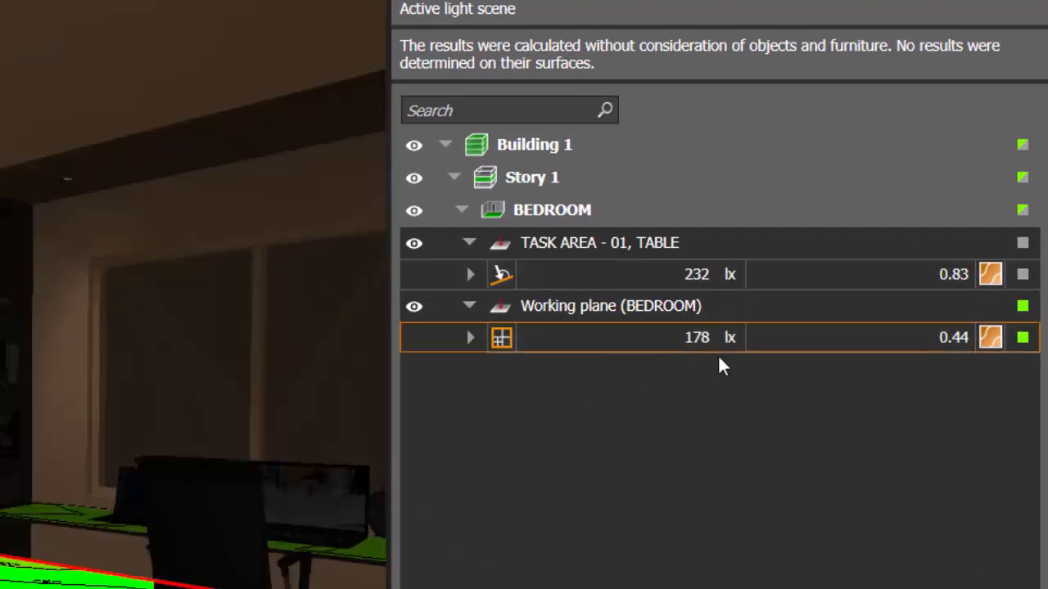
mouse_move(939, 357)
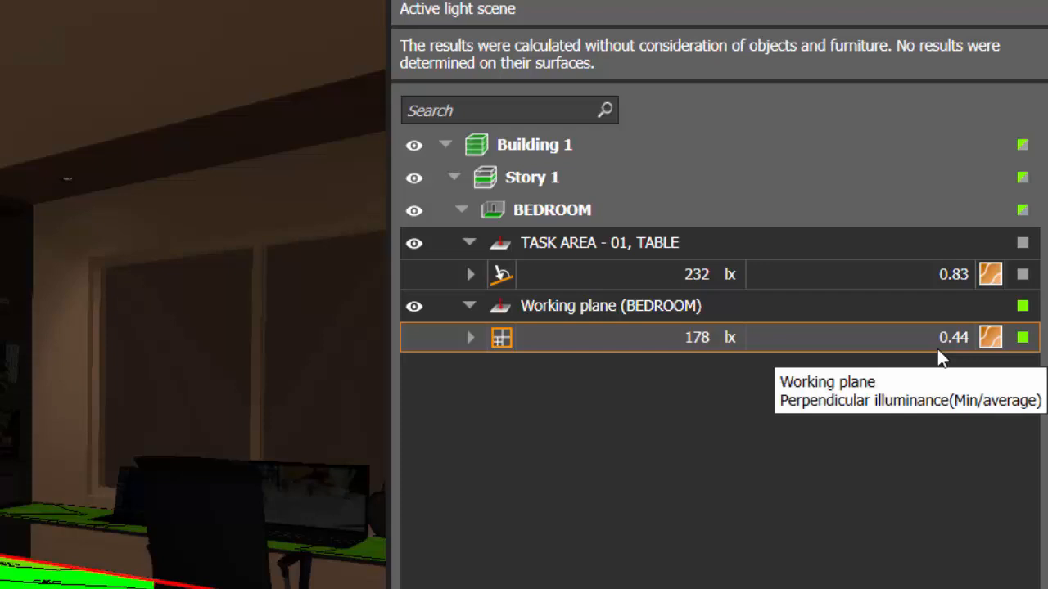
left_click(880, 271)
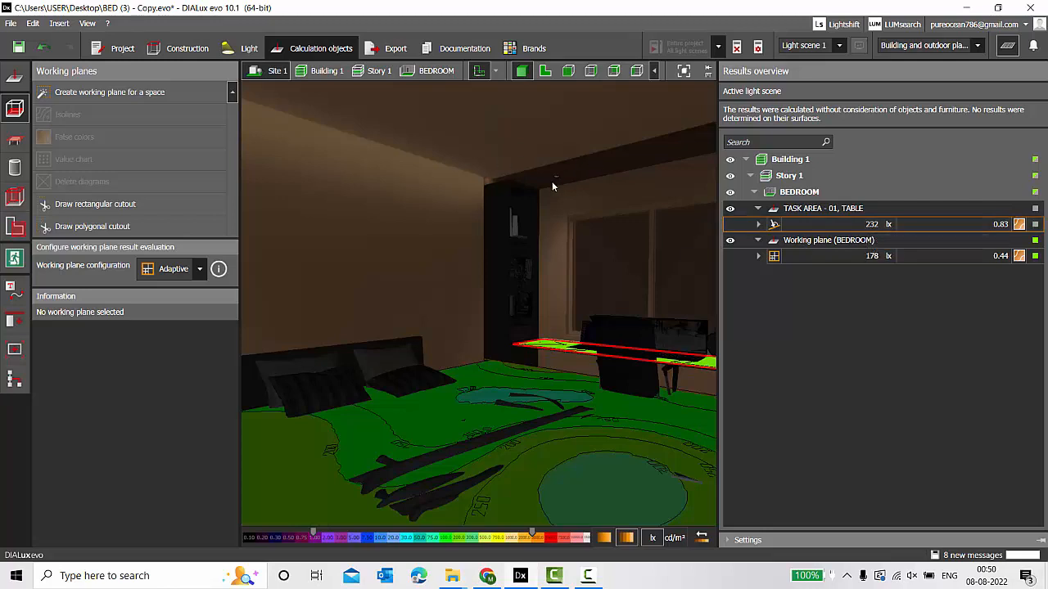
Switch to the Light workspace, clear the luminaire selection and close the Results overview.
left_click(245, 48)
left_click(14, 103)
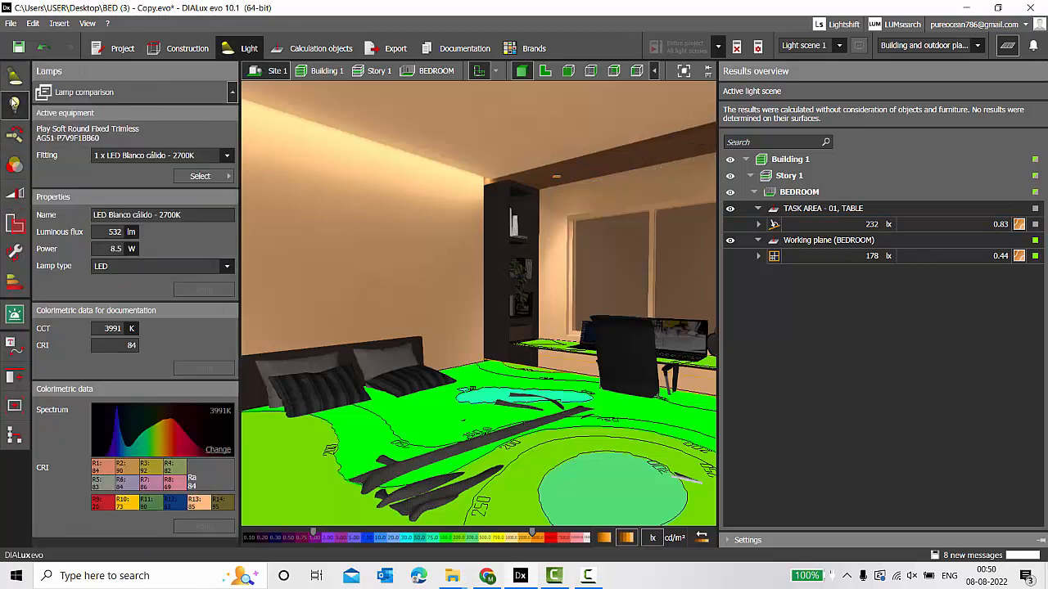
left_click(14, 77)
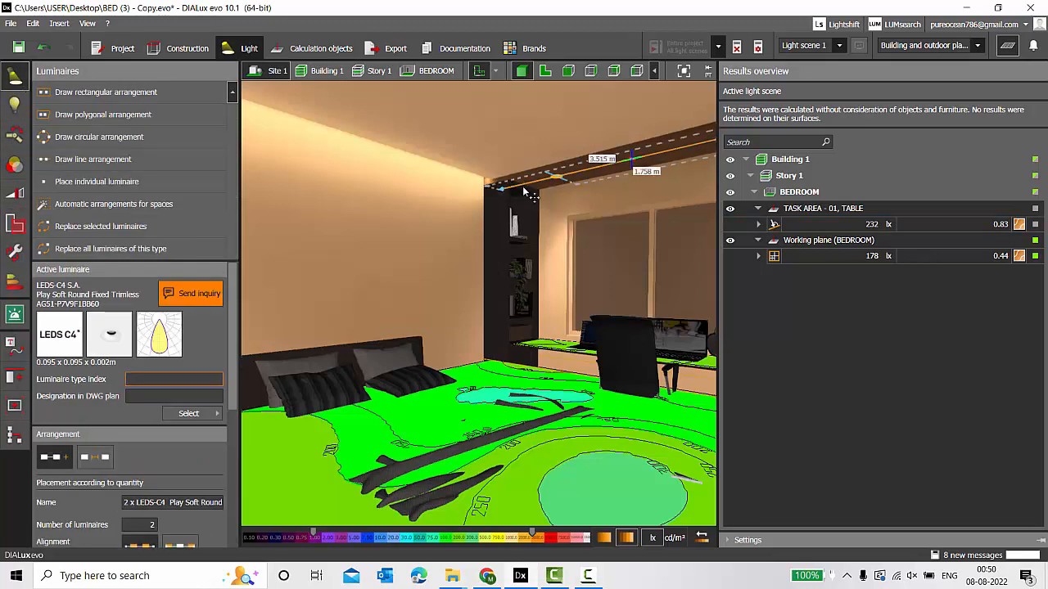
left_click(391, 215)
left_click(1008, 46)
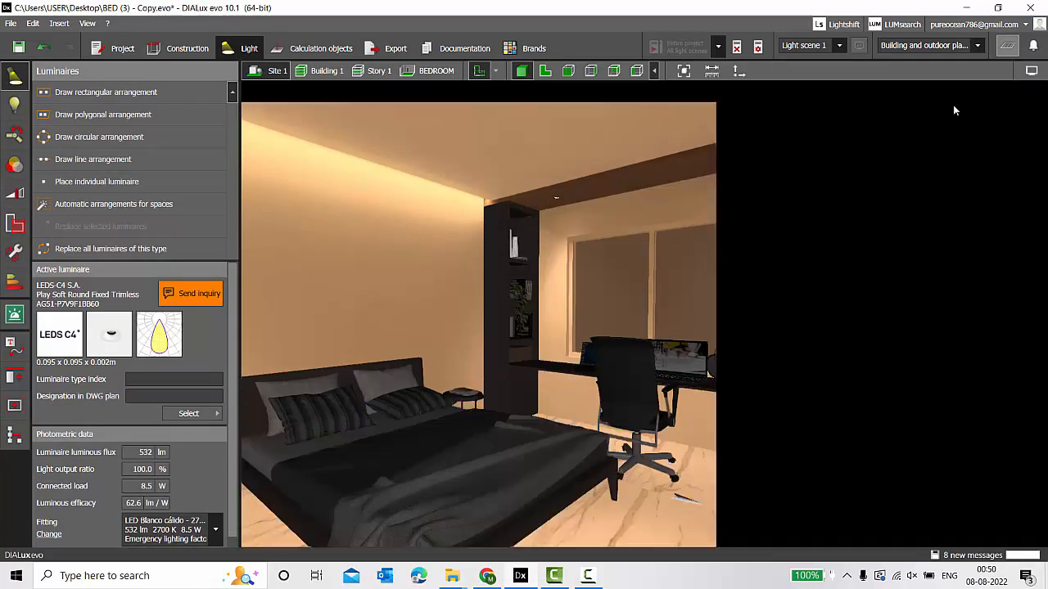
Orbit and zoom the rendered bedroom view to face the bed wall.
right_click_drag(898, 193, 443, 174)
scroll(443, 174, "up", 2)
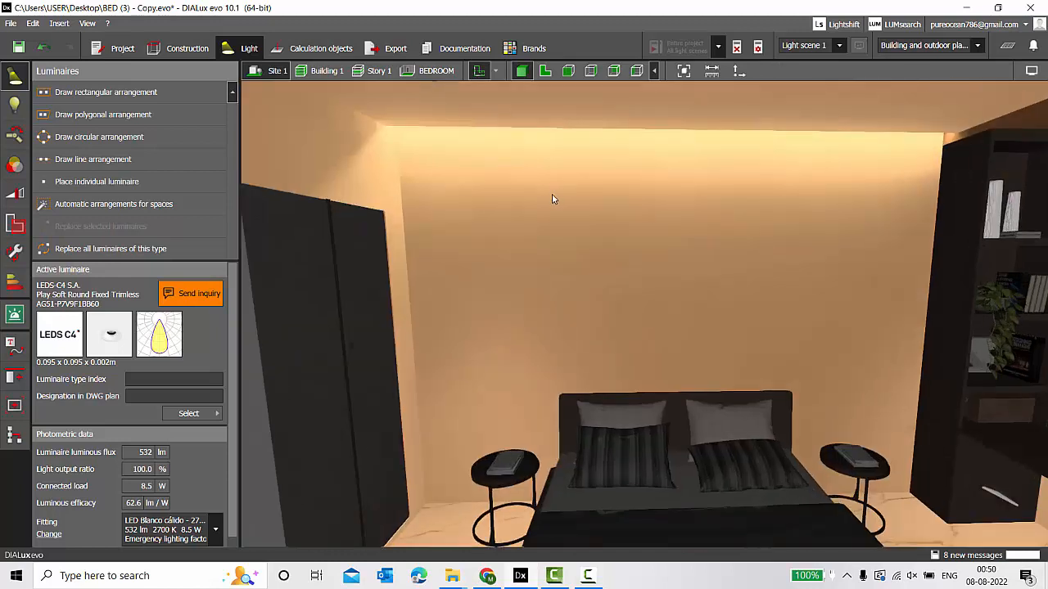
right_click_drag(552, 197, 469, 136)
scroll(523, 224, "down", 1)
right_click_drag(635, 195, 762, 263)
scroll(761, 262, "up", 3)
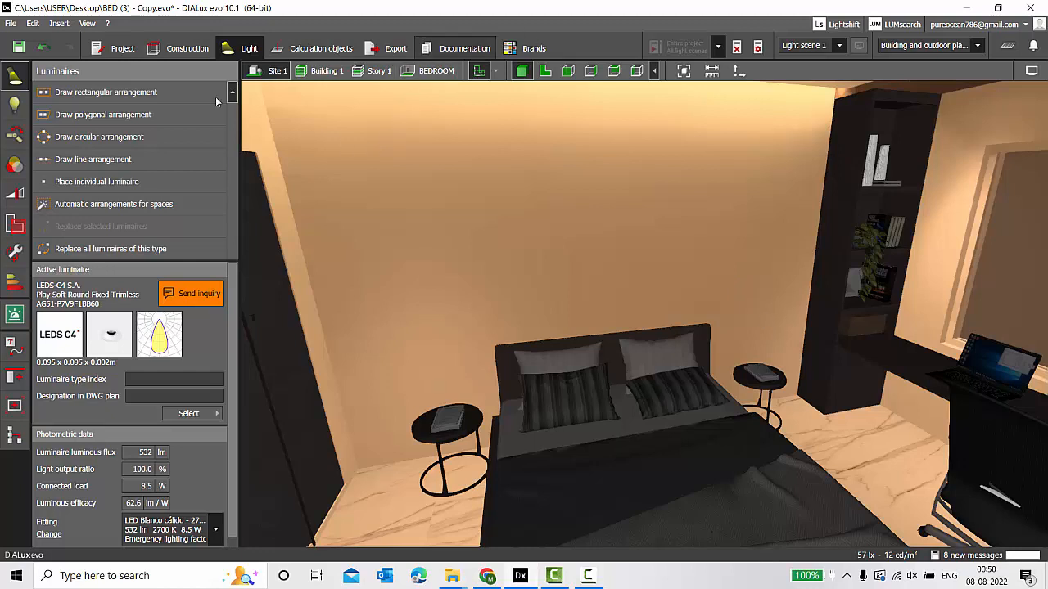
Name the project BEDROOM, date it today (08.08.2022), and go to Documentation.
left_click(132, 55)
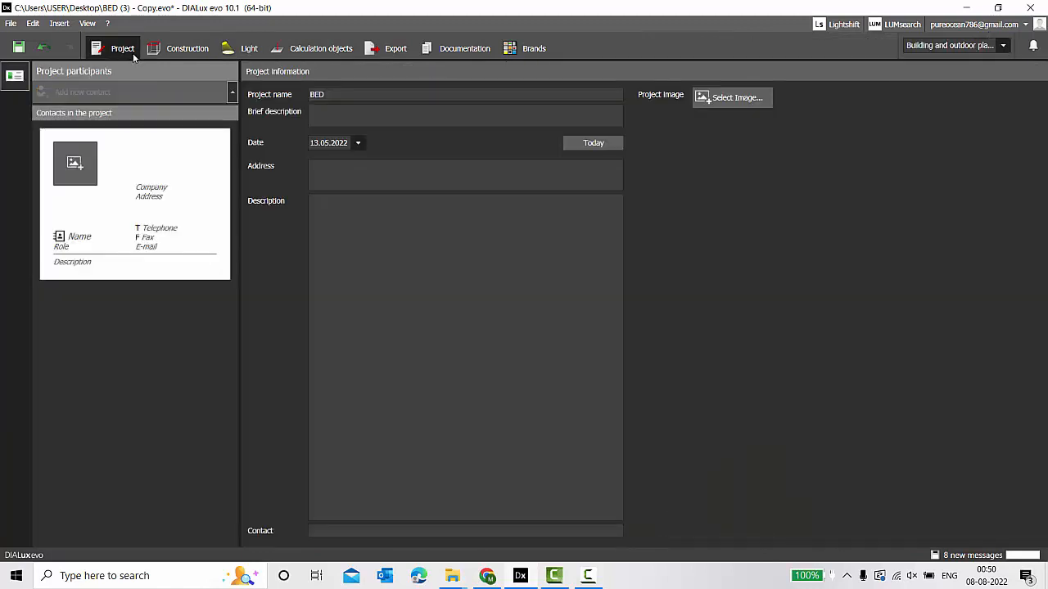
left_click(344, 95)
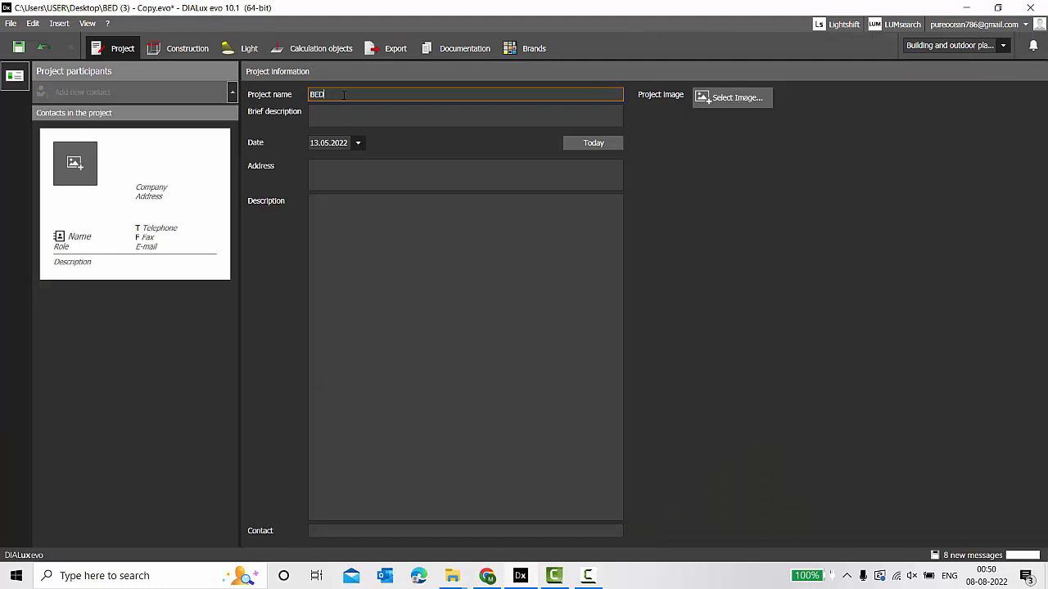
left_click(321, 180)
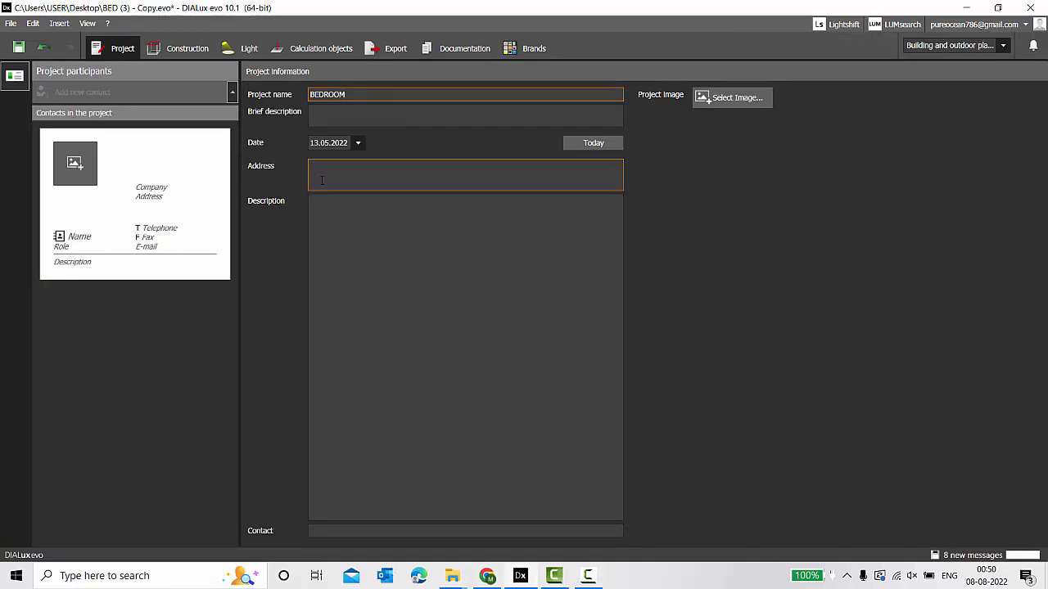
left_click(589, 145)
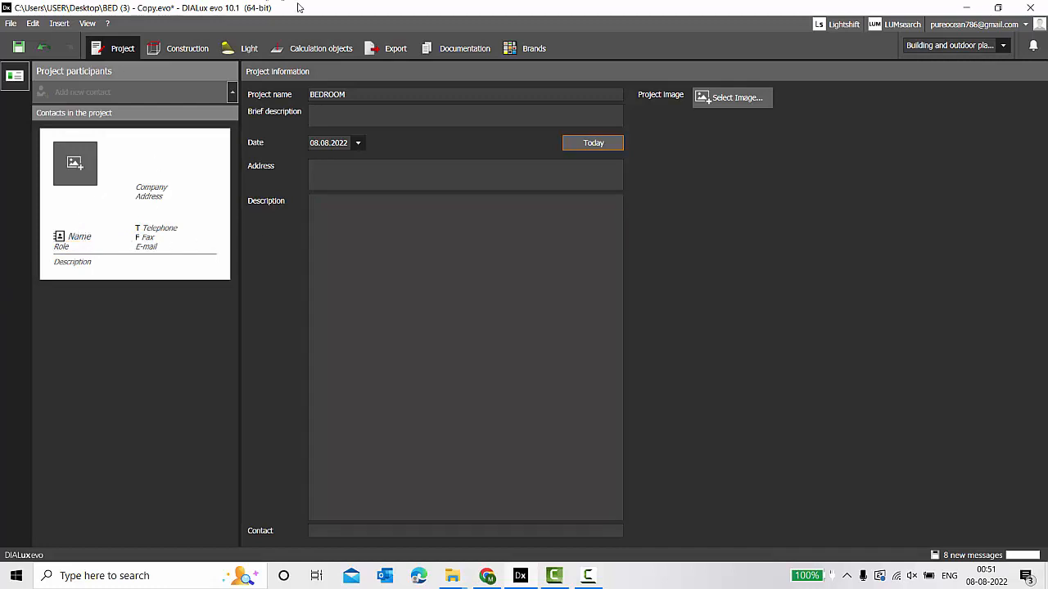
left_click(314, 46)
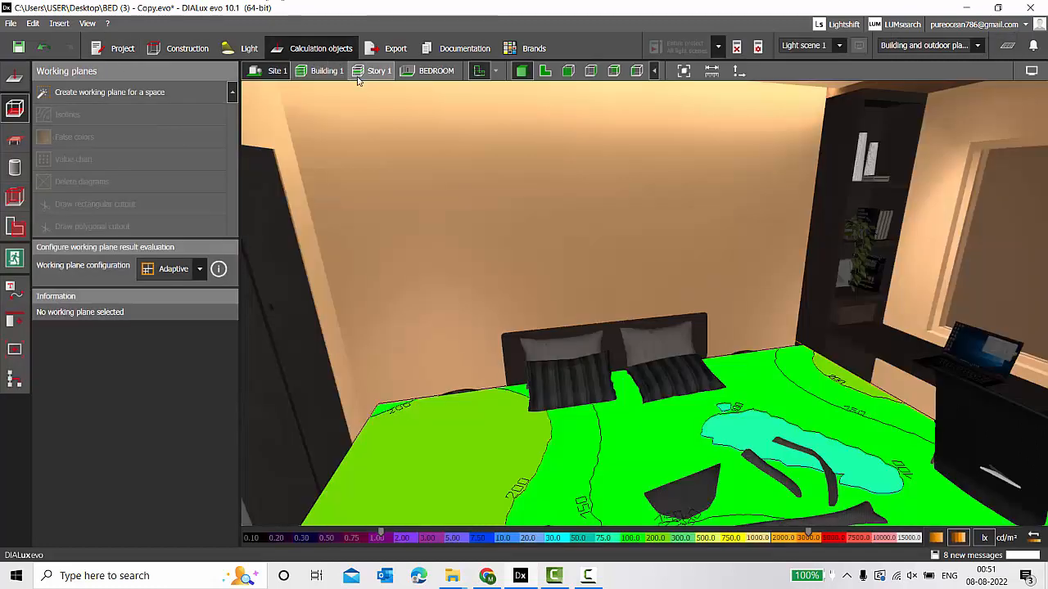
left_click(471, 47)
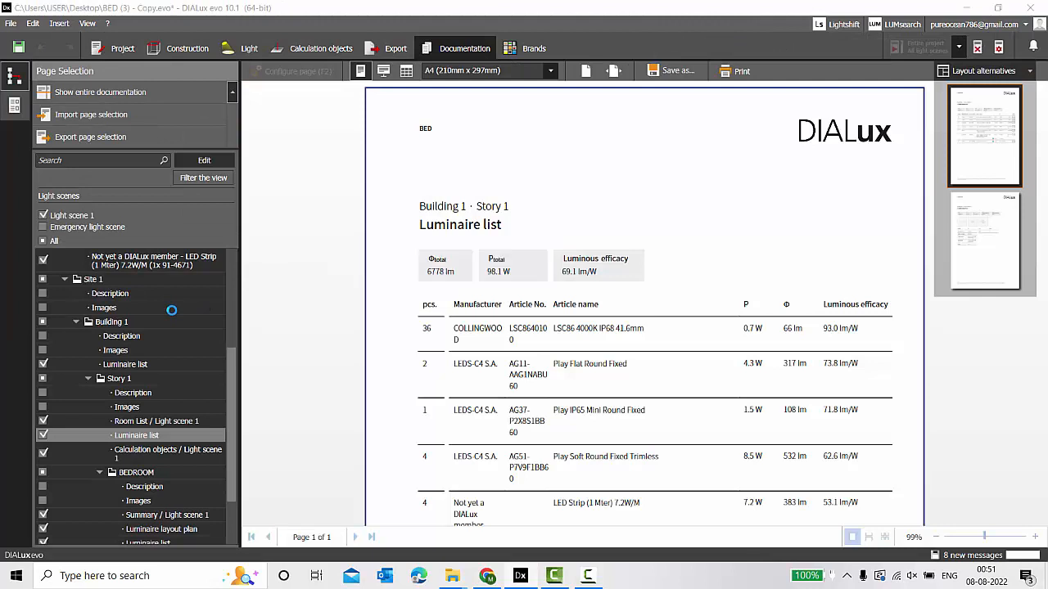
Untick all report pages except the Cover page, then bring up its image chooser.
scroll(158, 331, "up", 5)
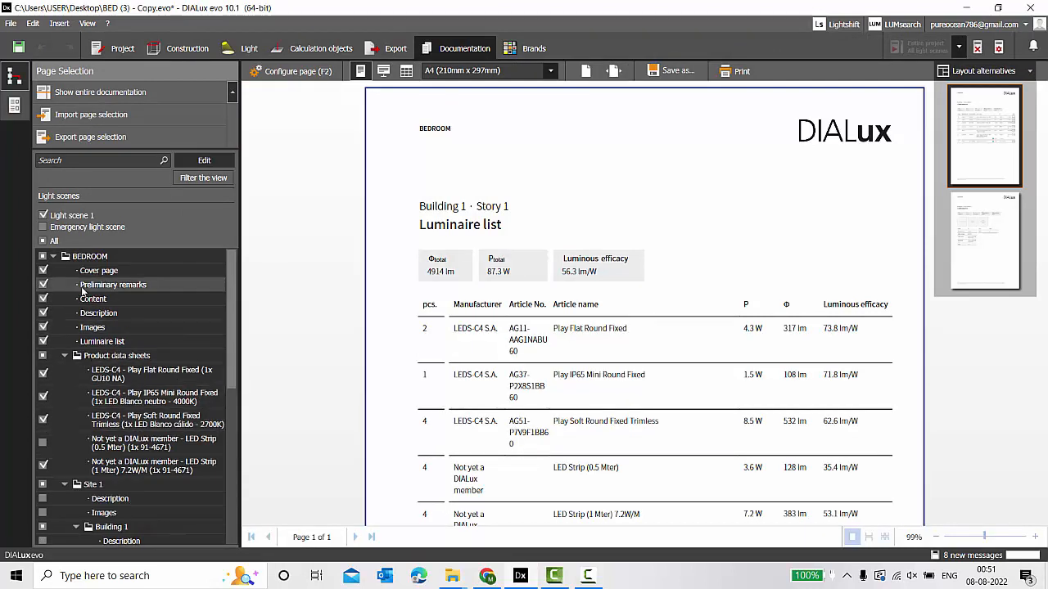
left_click(42, 227)
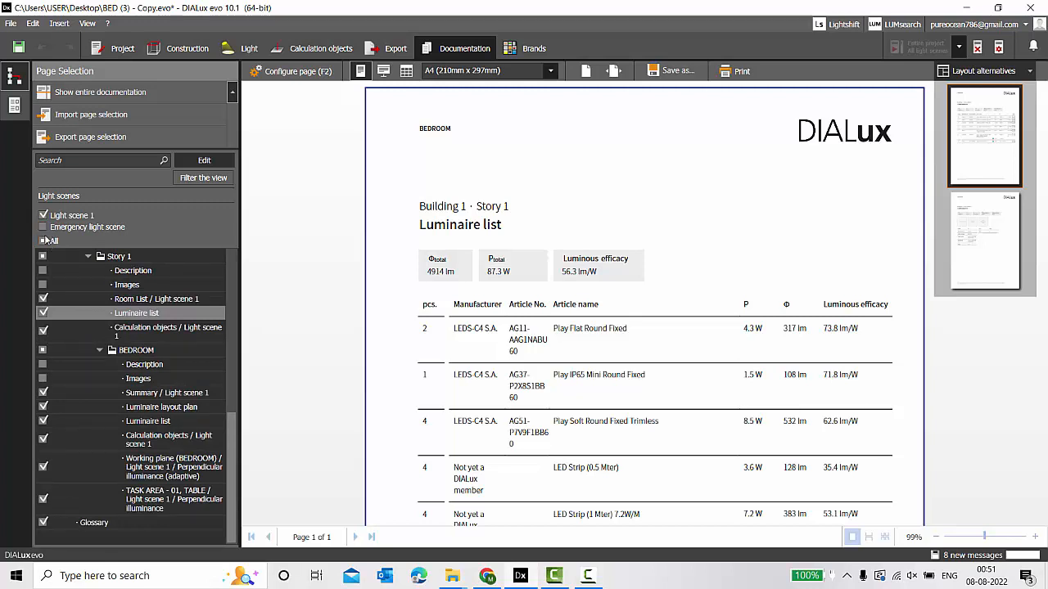
left_click(42, 241)
left_click_drag(234, 483, 224, 287)
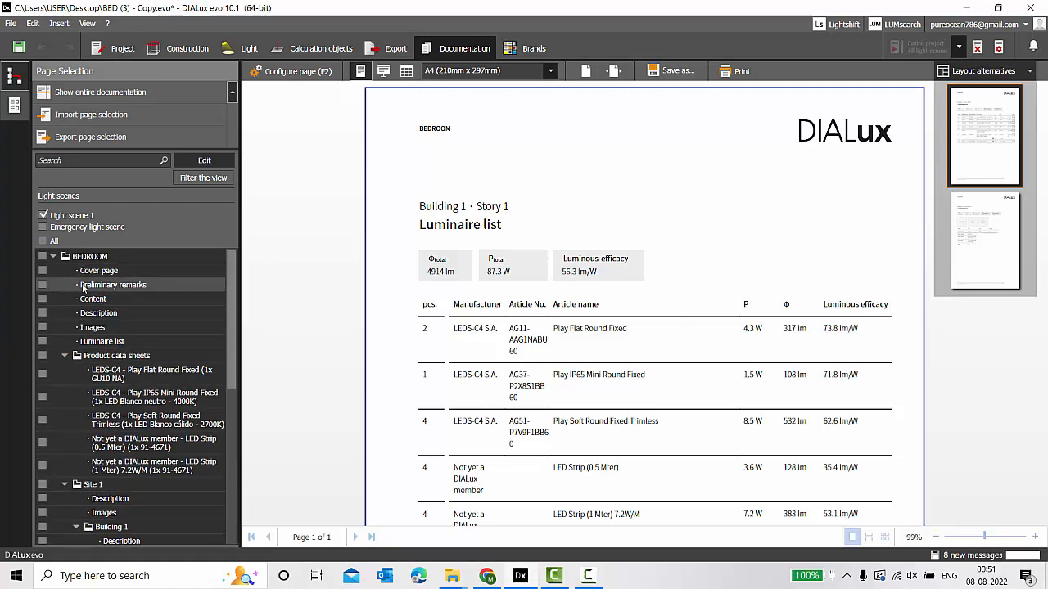
left_click(42, 270)
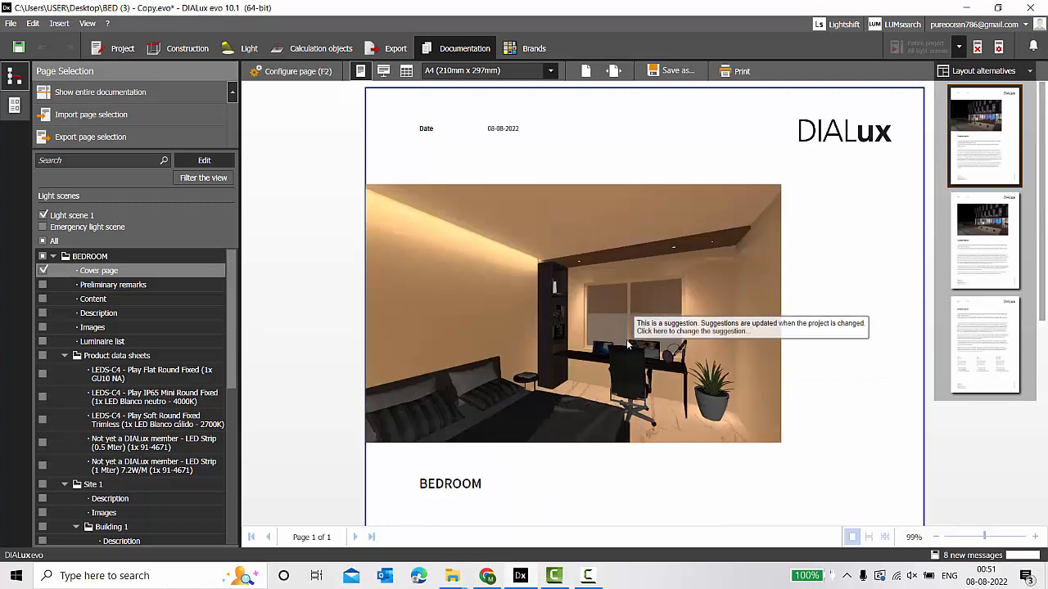
scroll(626, 340, "down", 4)
scroll(625, 335, "up", 4)
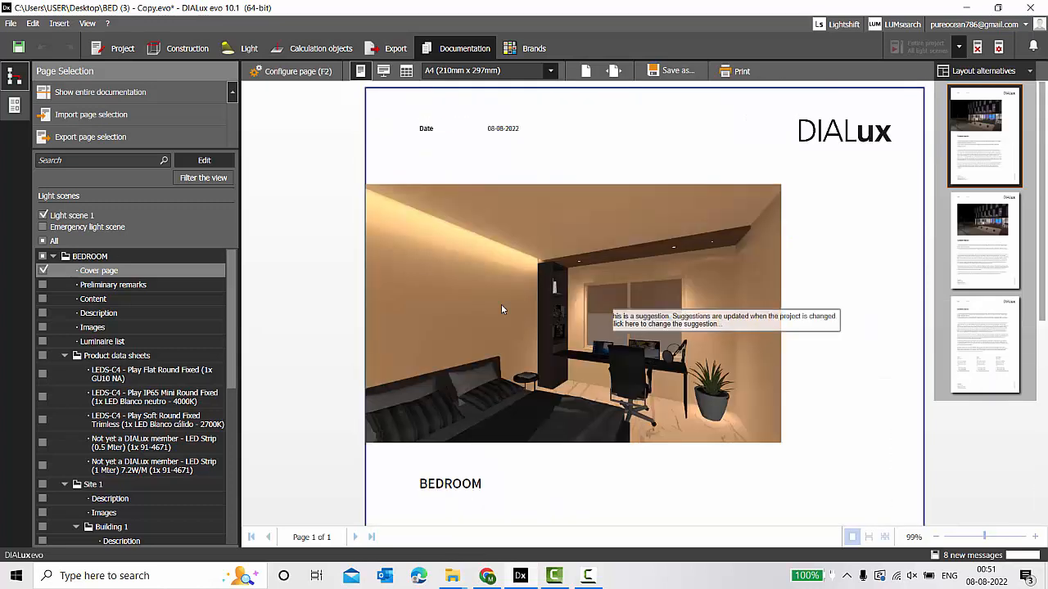
left_click(519, 286)
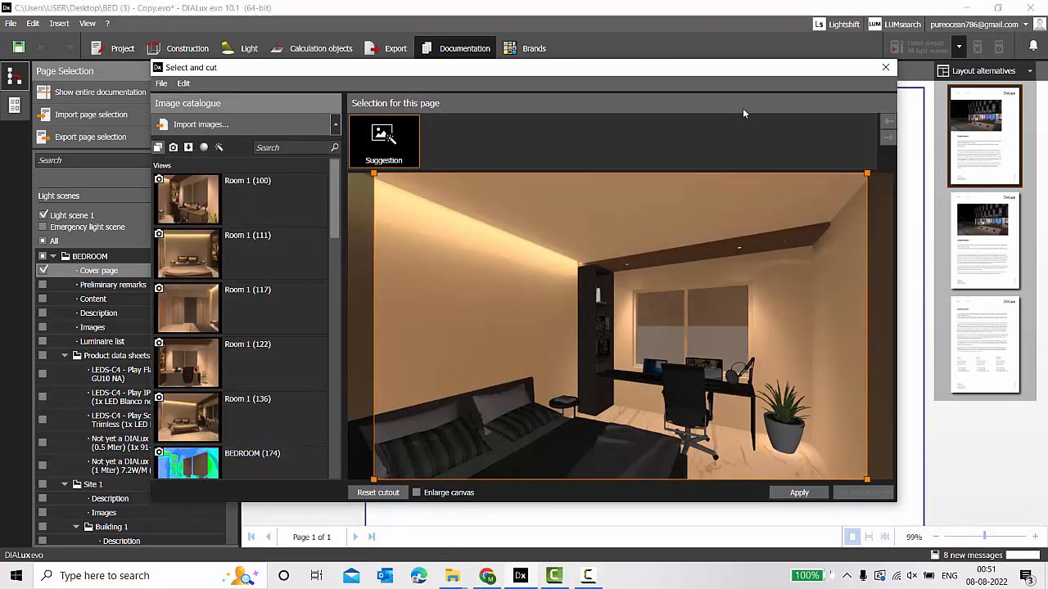
Cycle the Select and cut catalogue through Views, Imported images and Suggestions, ending on Ray trace images.
left_click(884, 67)
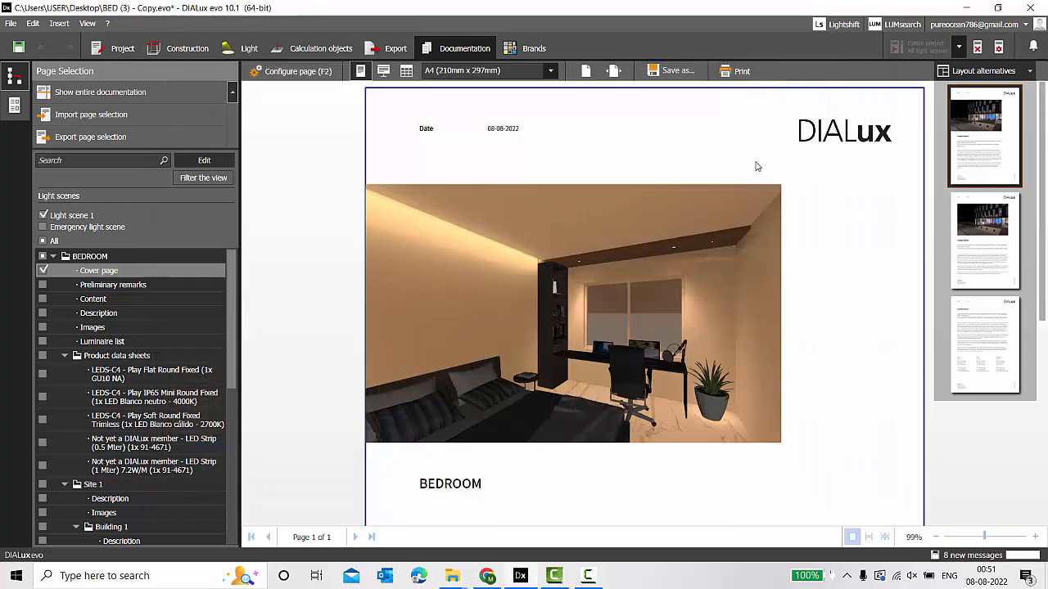
left_click(596, 246)
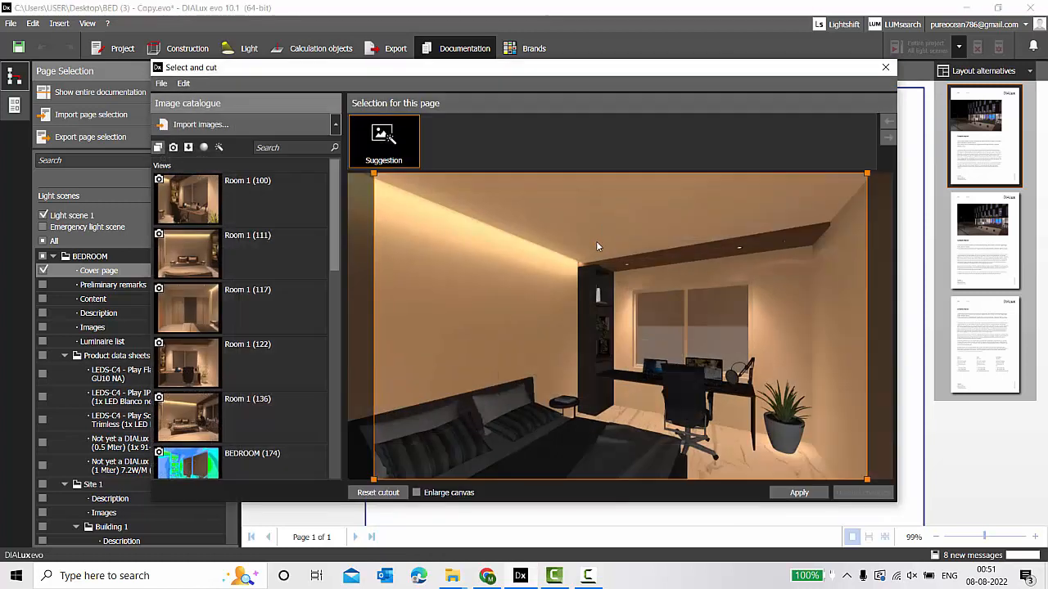
left_click(173, 148)
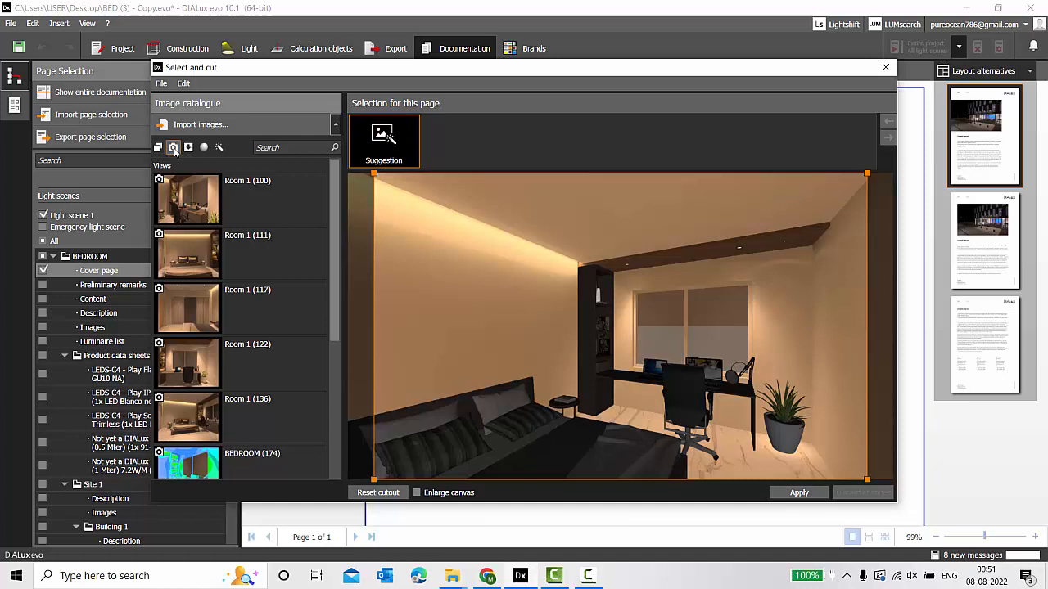
scroll(216, 268, "down", 5)
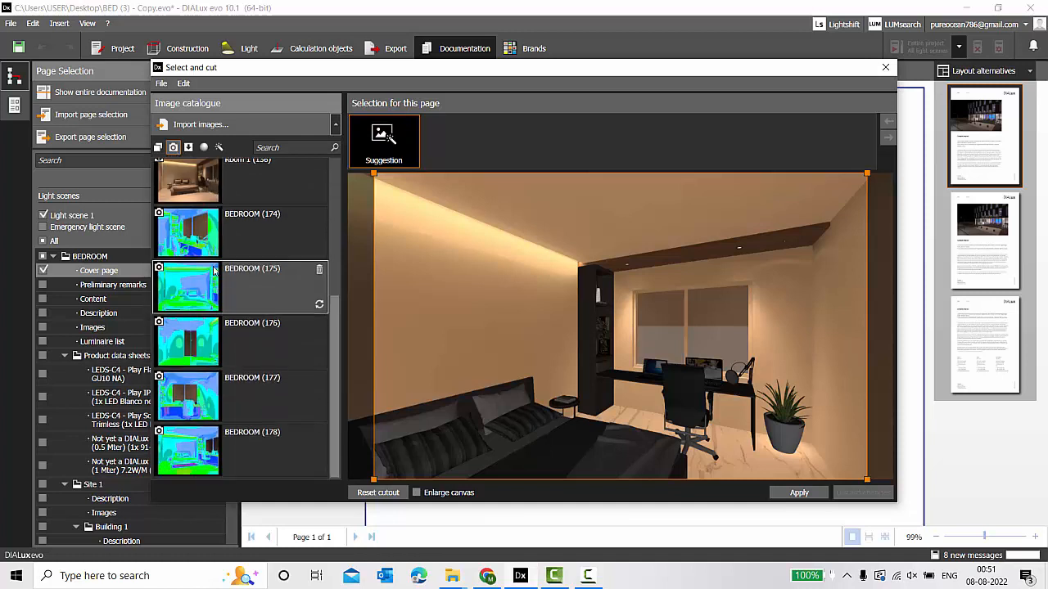
left_click(189, 147)
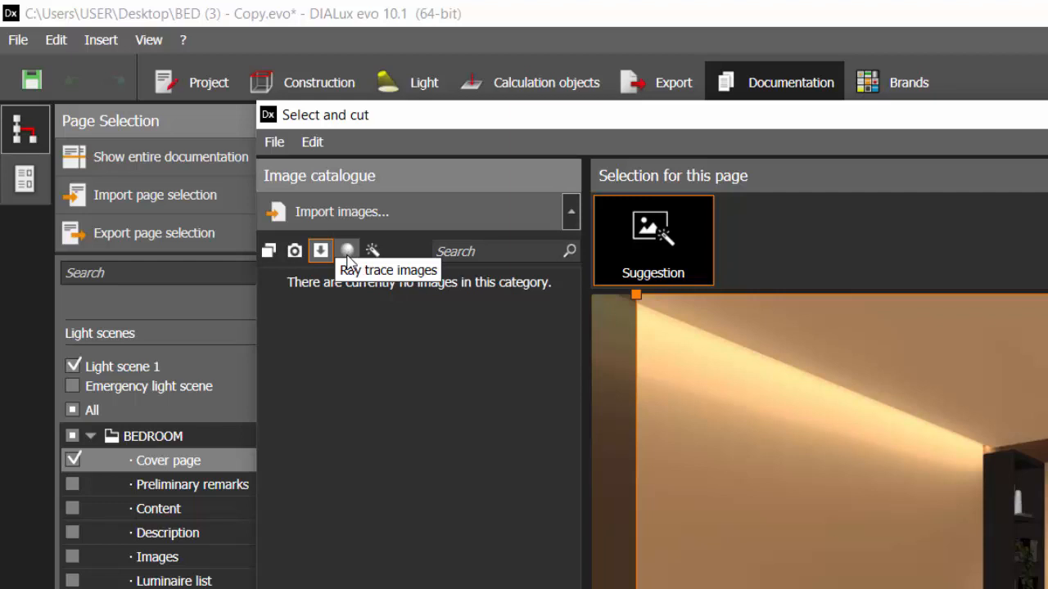
left_click(347, 254)
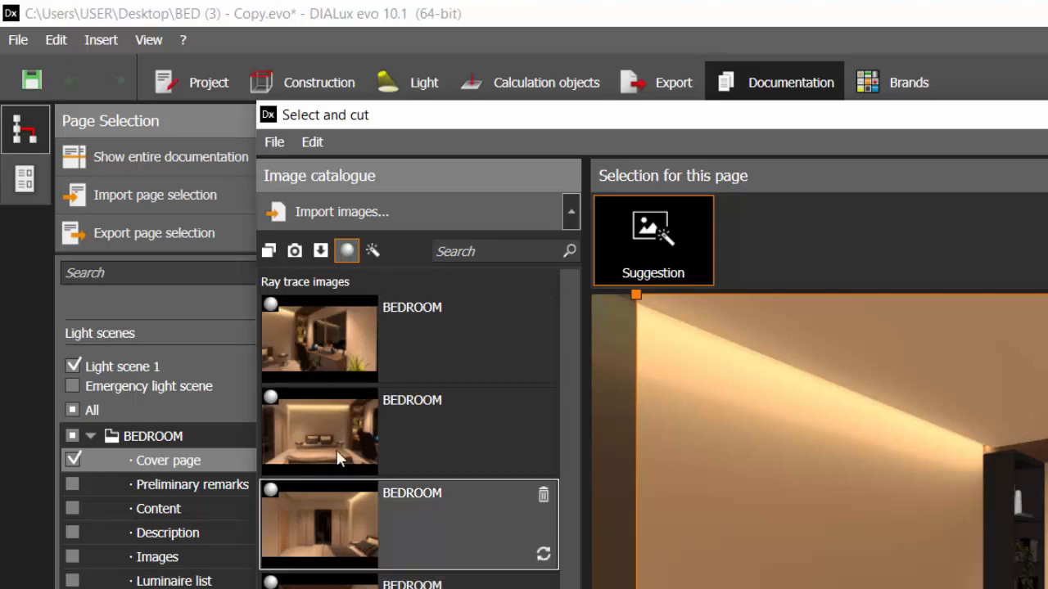
left_click(373, 252)
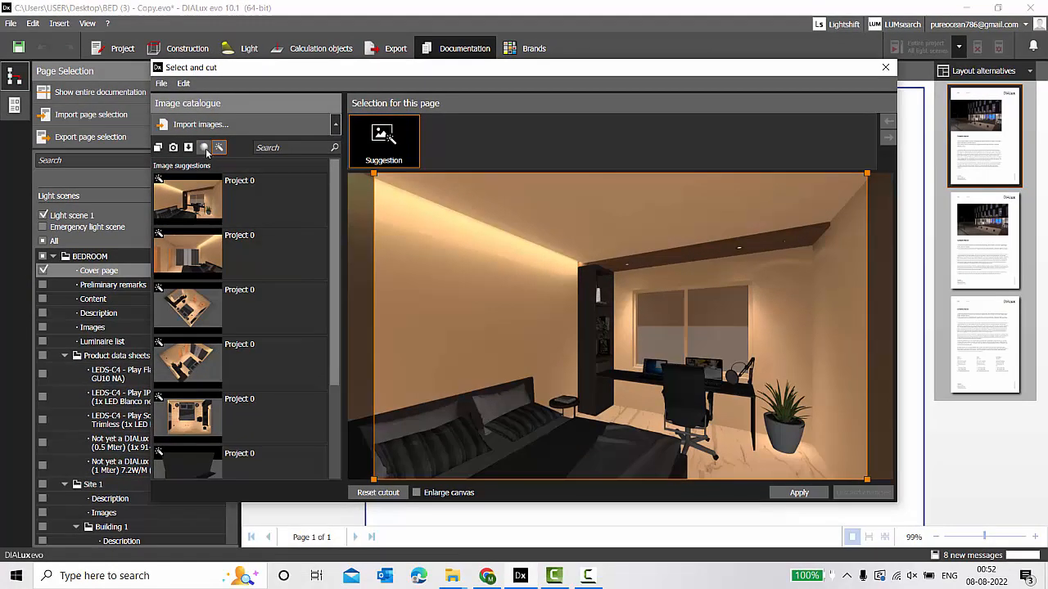
left_click(205, 149)
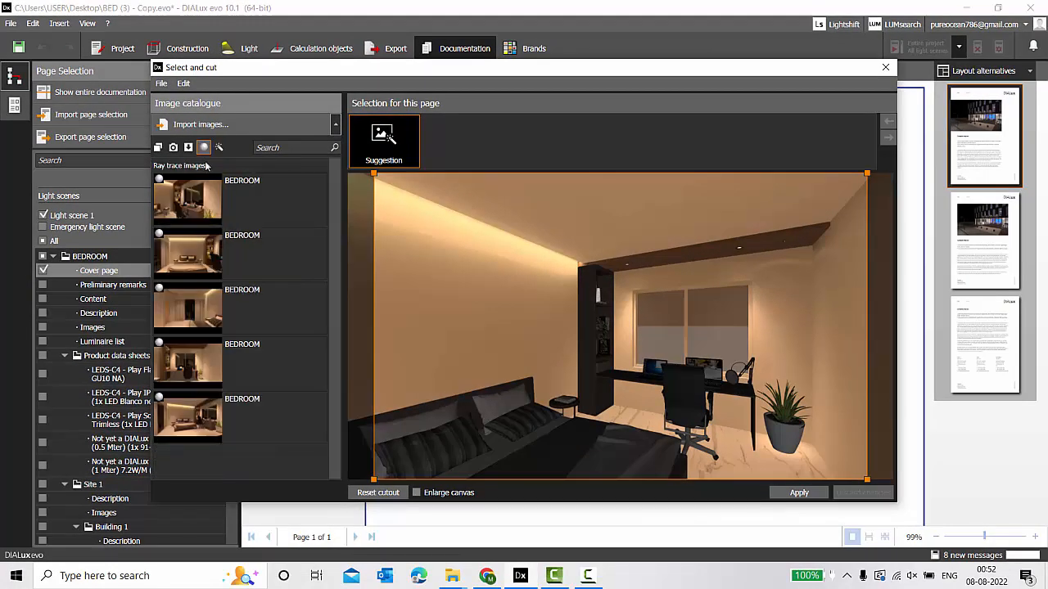
Apply the fifth BEDROOM render to the cover, leaving crop and canvas unchanged.
left_click(197, 418)
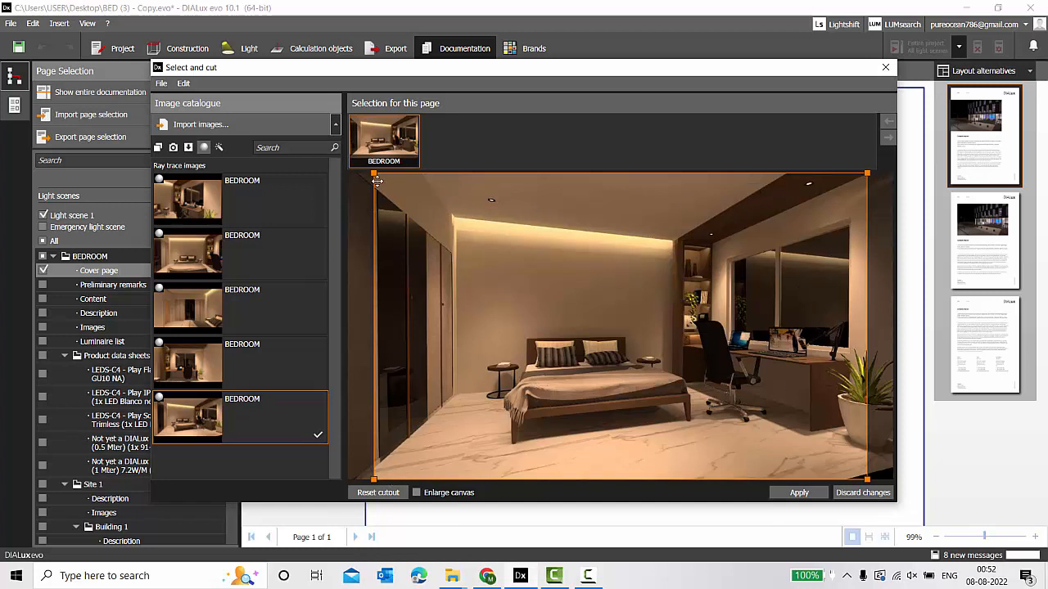
left_click_drag(374, 177, 365, 260)
left_click_drag(365, 482, 342, 496)
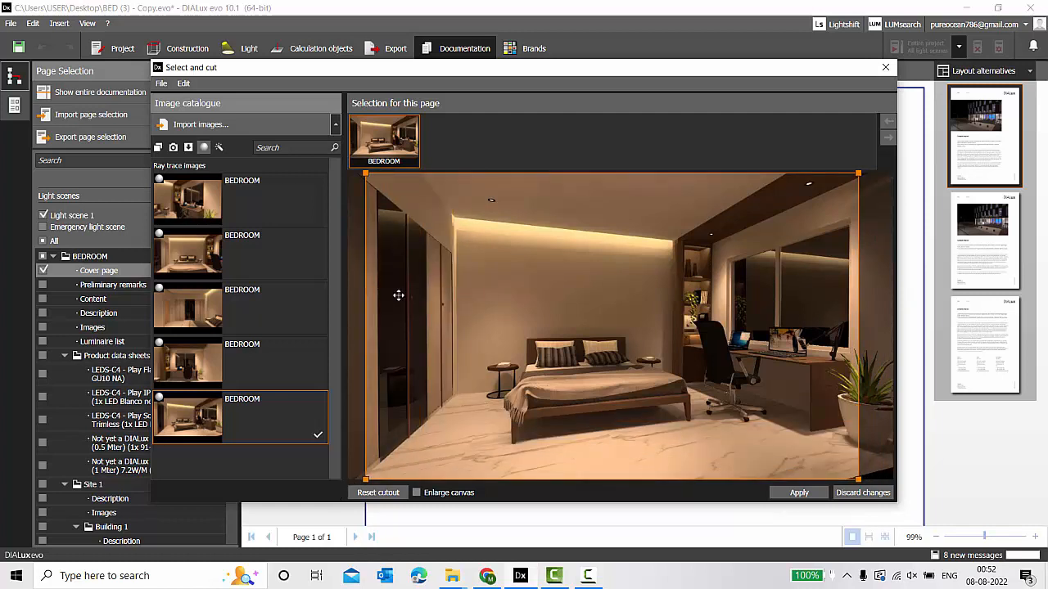
left_click(416, 493)
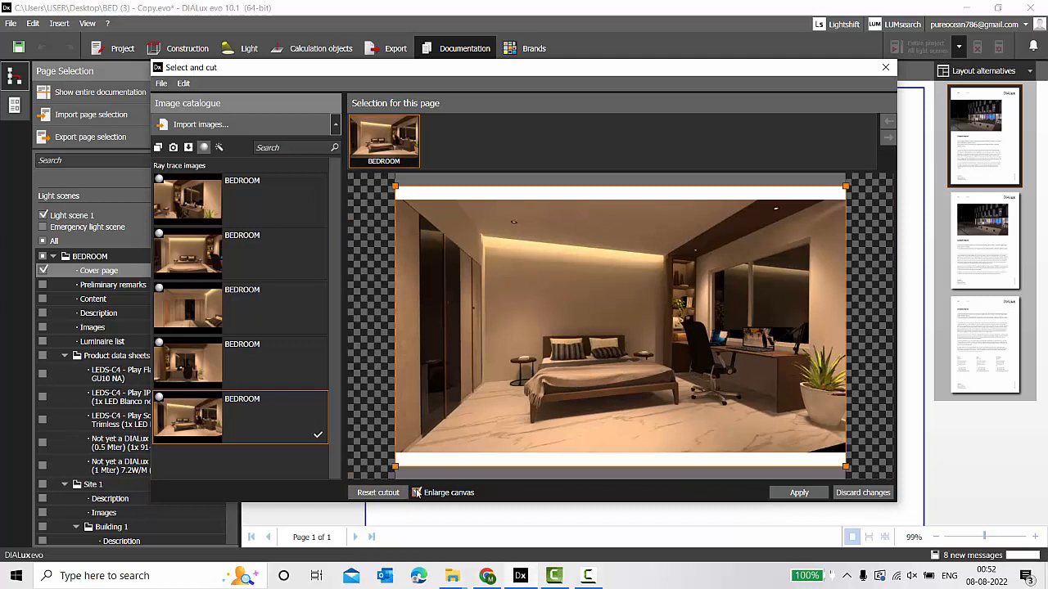
left_click(416, 493)
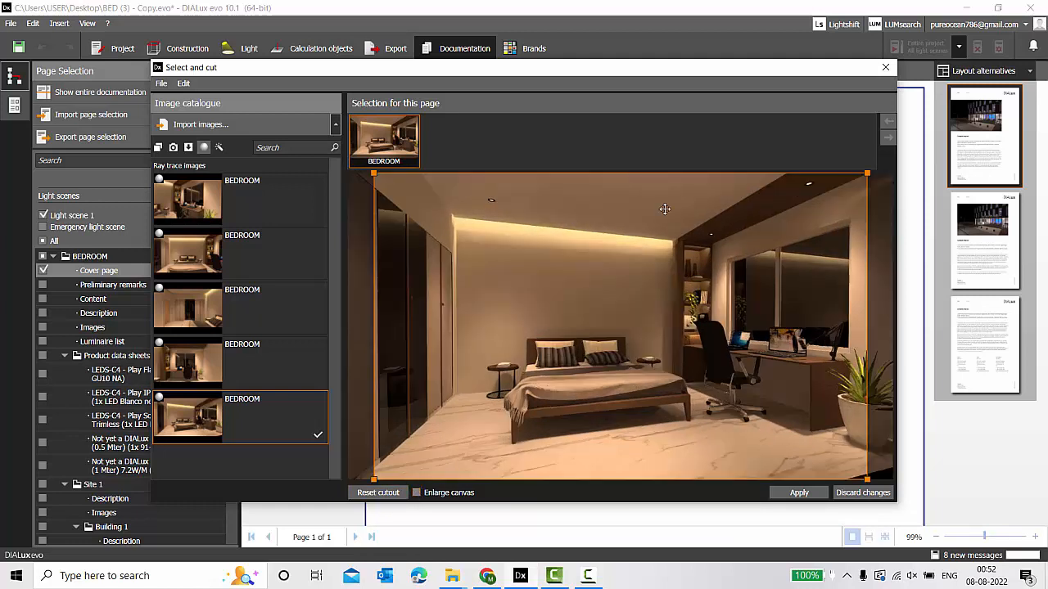
left_click(815, 494)
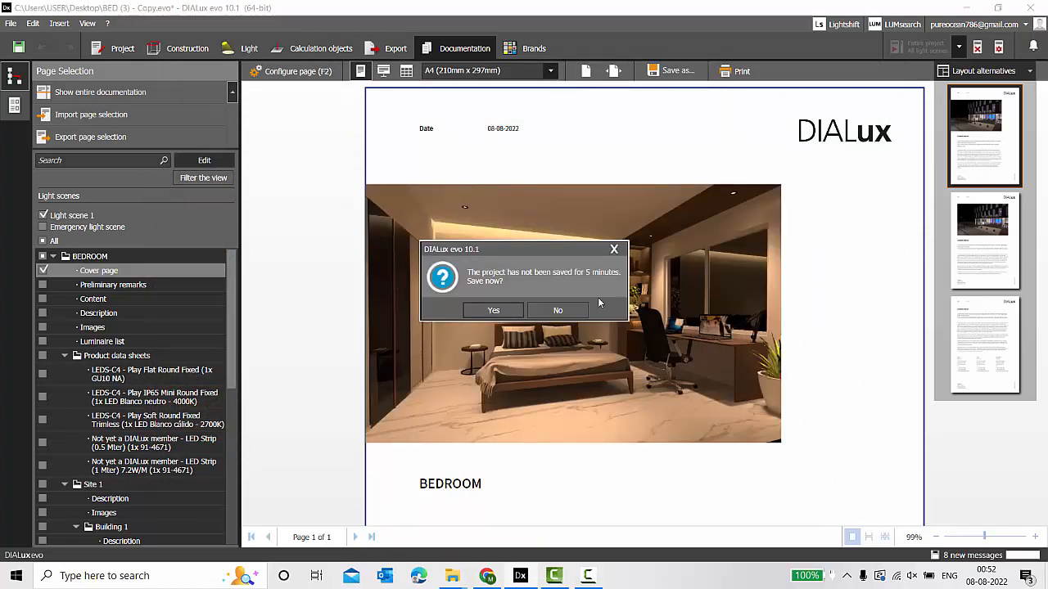
Decline saving, tick Content, untick Images, and leave Calculation objects unticked.
left_click(557, 307)
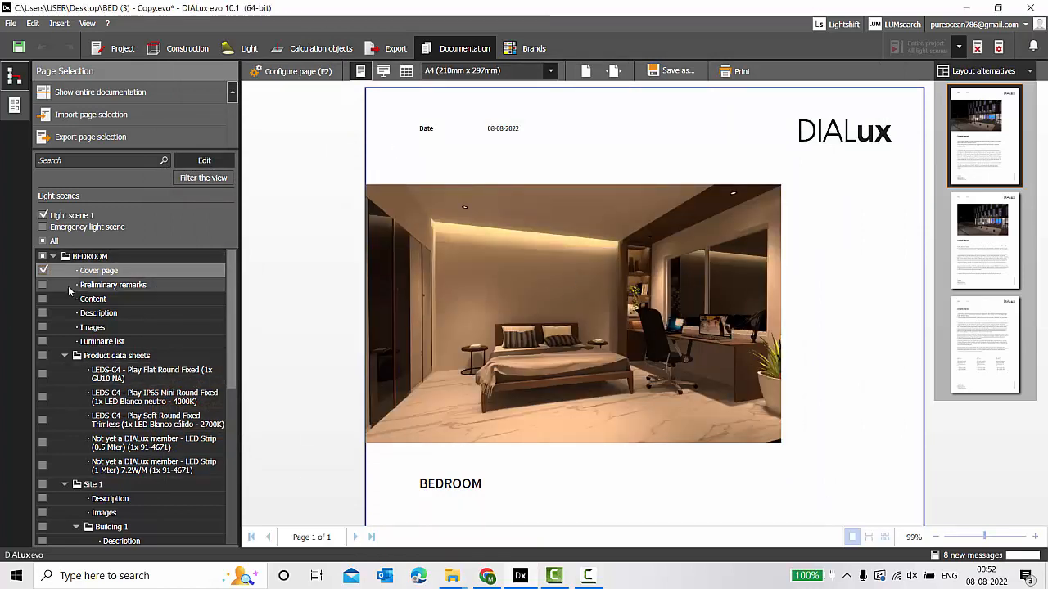
left_click(44, 299)
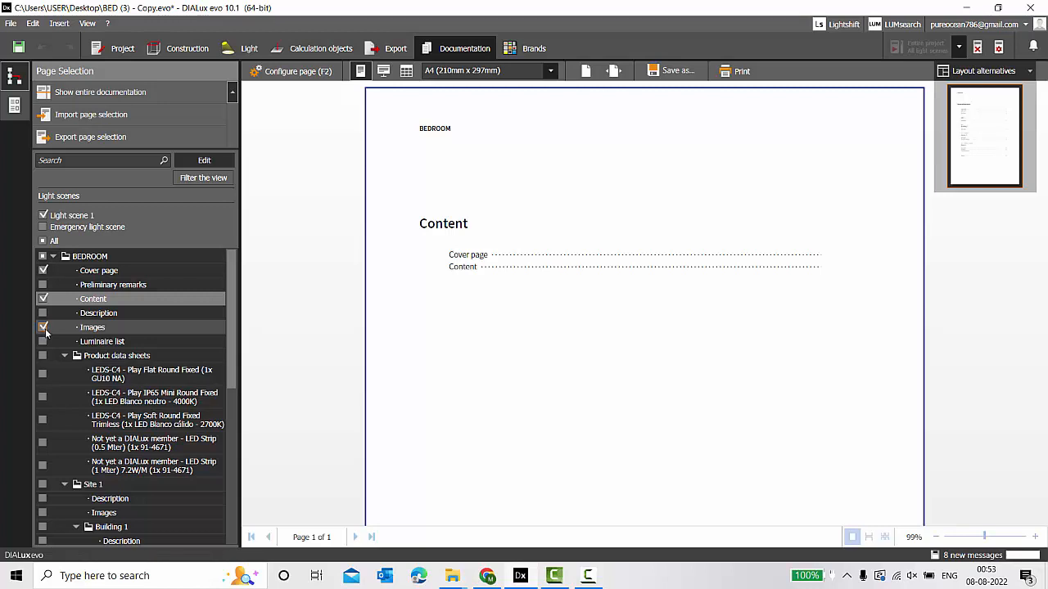
left_click(44, 327)
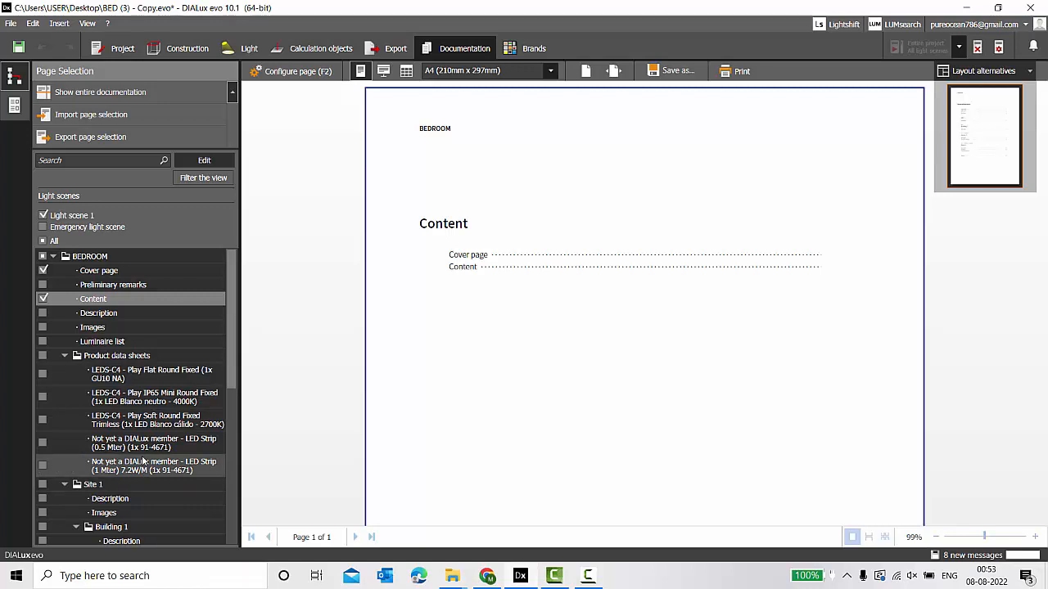
scroll(131, 413, "down", 1)
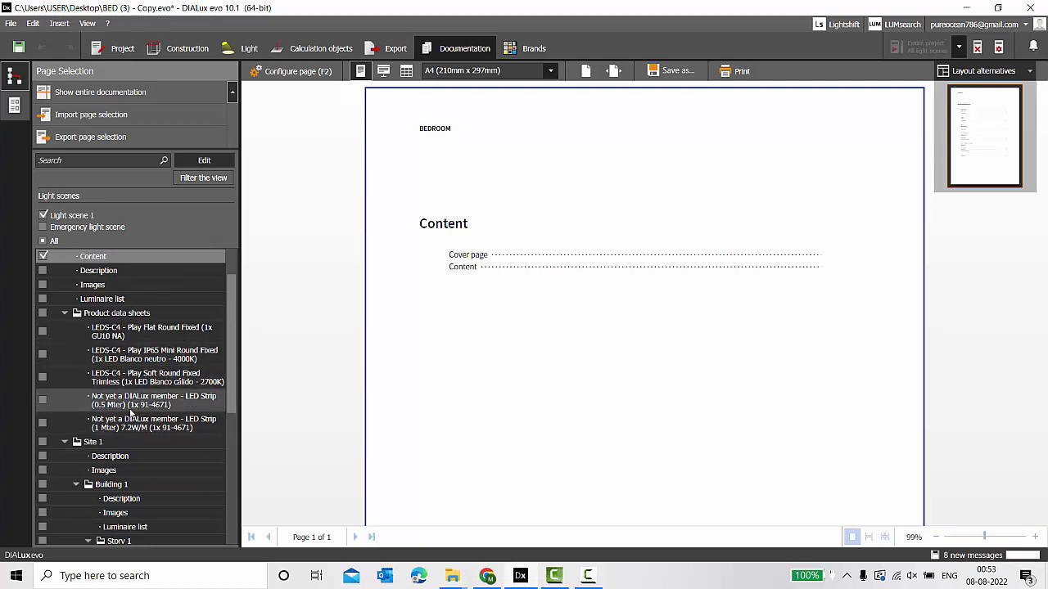
scroll(114, 410, "down", 2)
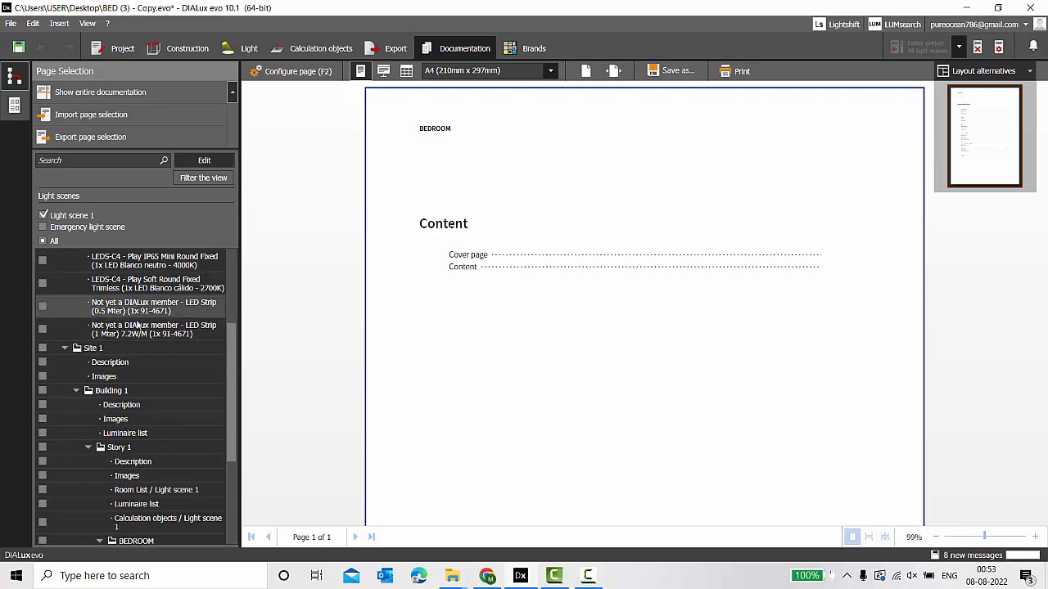
scroll(139, 306, "down", 1)
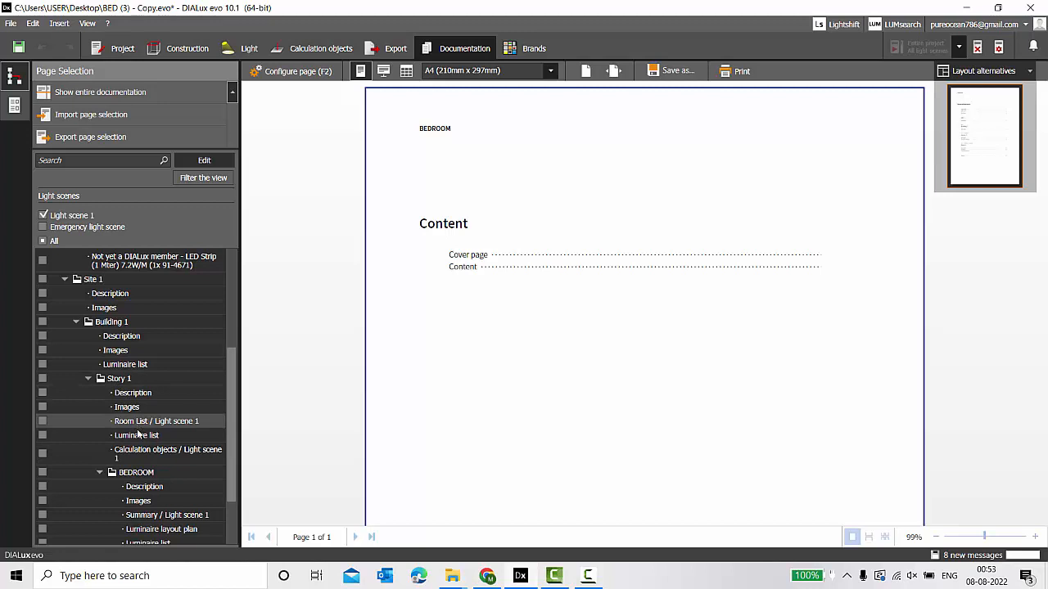
left_click(43, 454)
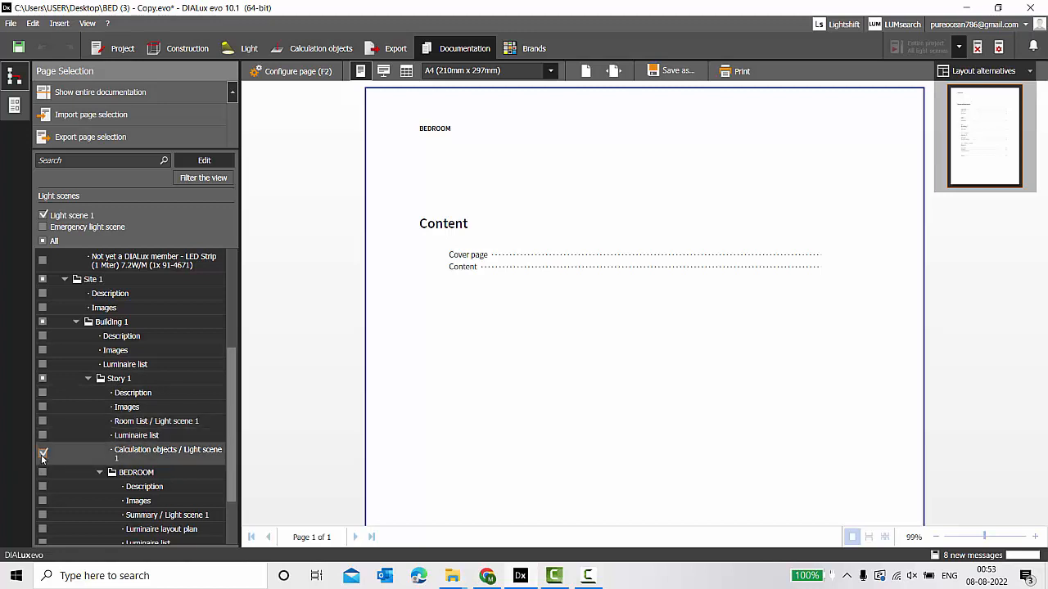
left_click(42, 454)
scroll(153, 435, "down", 3)
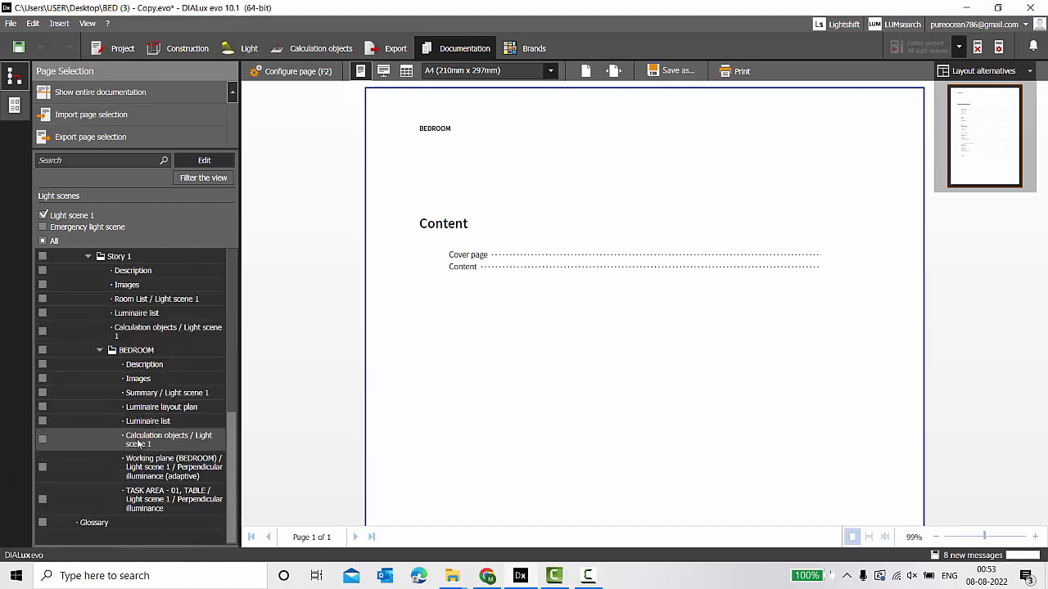
Tick BEDROOM Images, choose the single large image layout, and open its image placeholder.
left_click(42, 379)
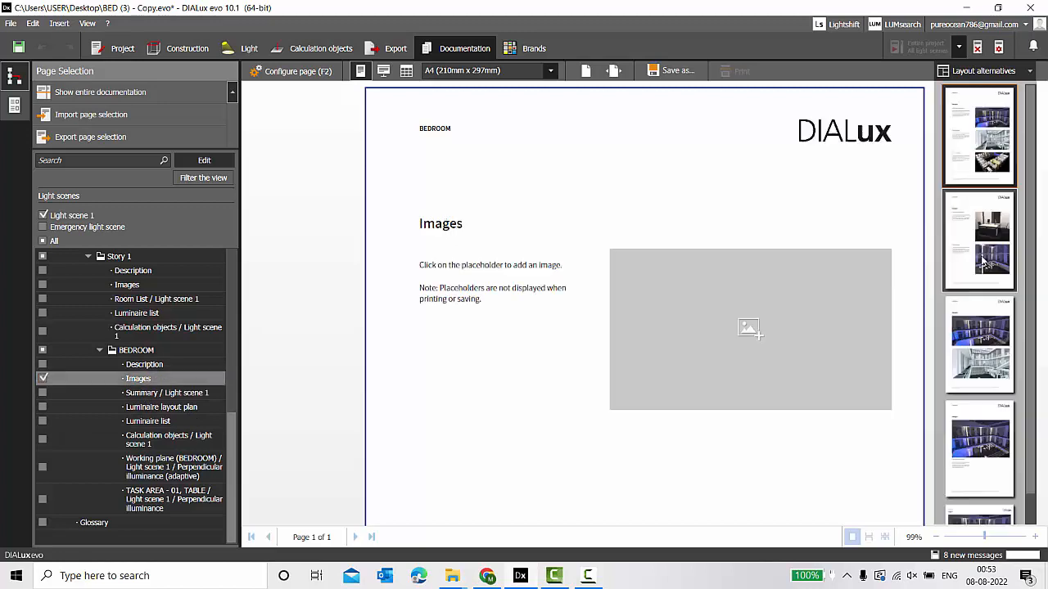
scroll(979, 326, "down", 1)
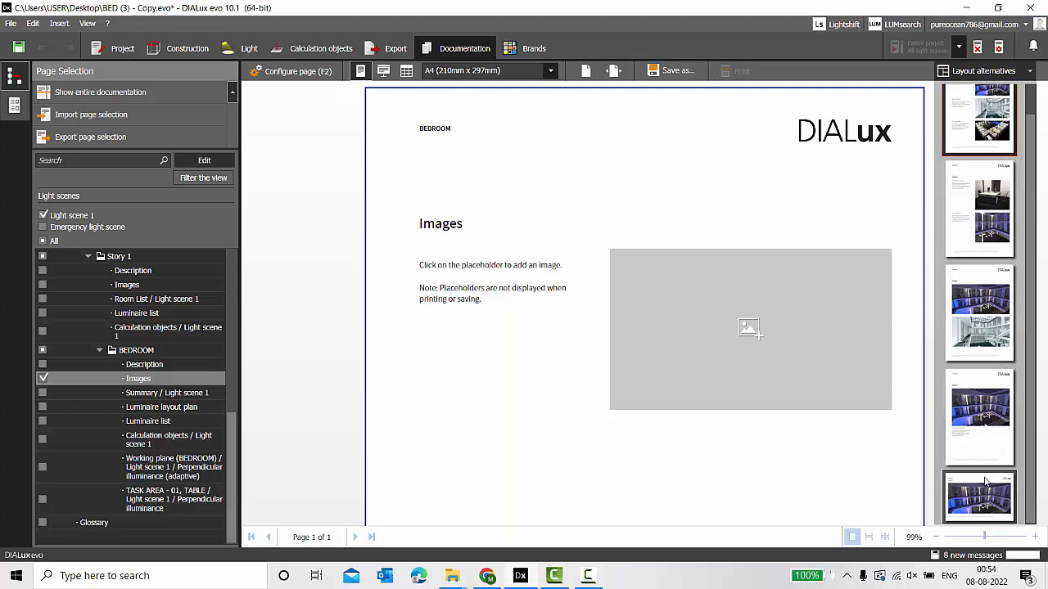
left_click(977, 297)
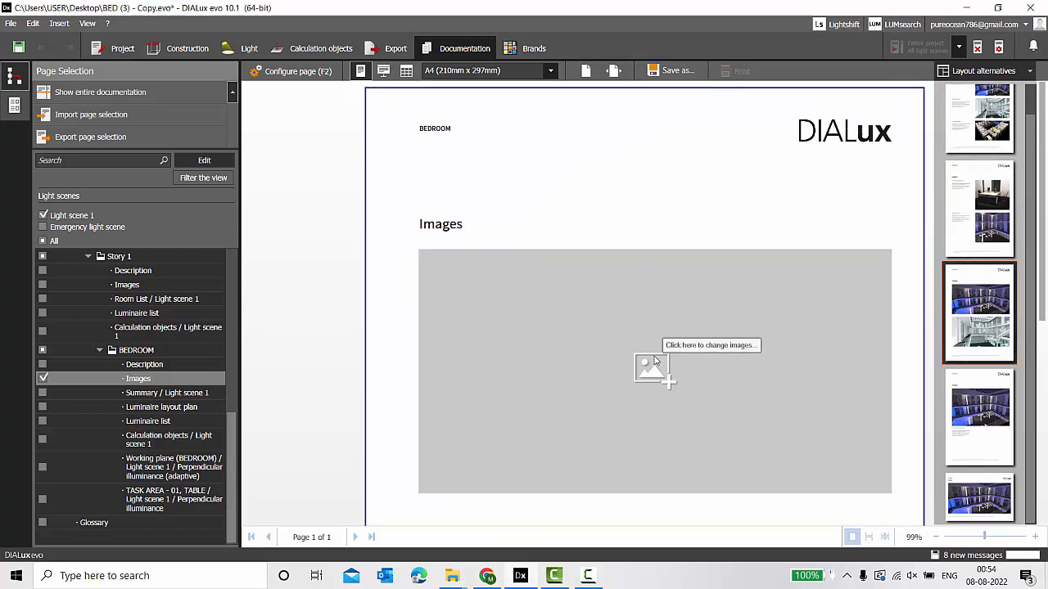
left_click(552, 369)
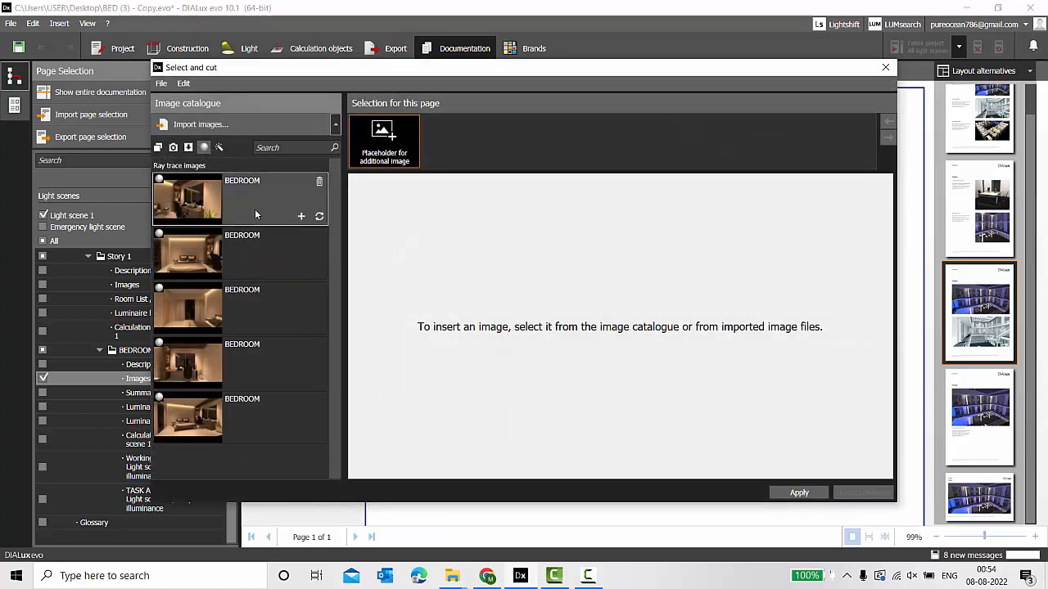
Add the five BEDROOM ray-trace renders to the page's image selection.
left_click(300, 217)
left_click(302, 277)
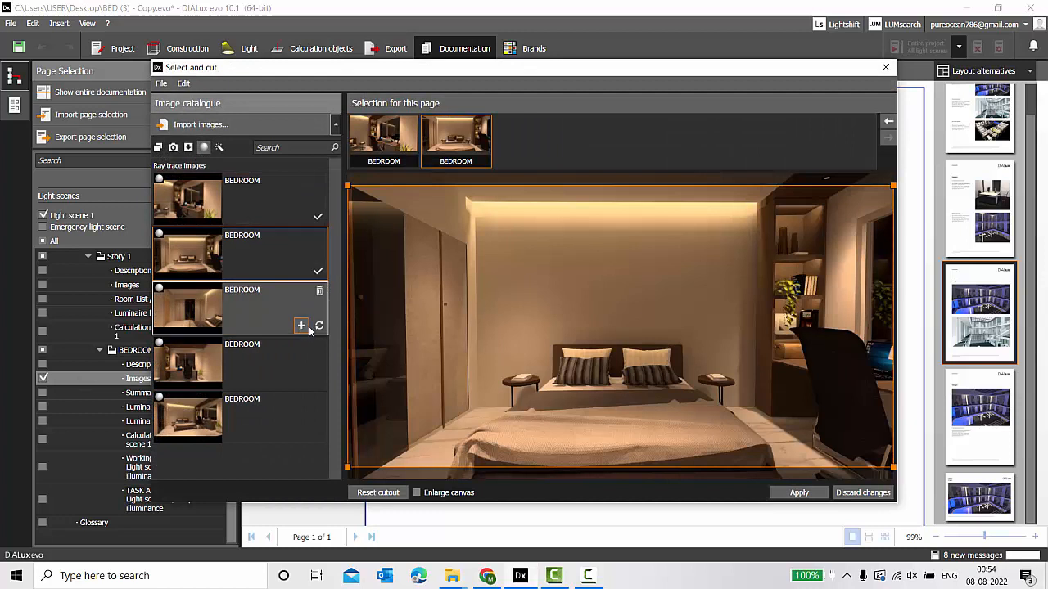
left_click(300, 329)
left_click(302, 378)
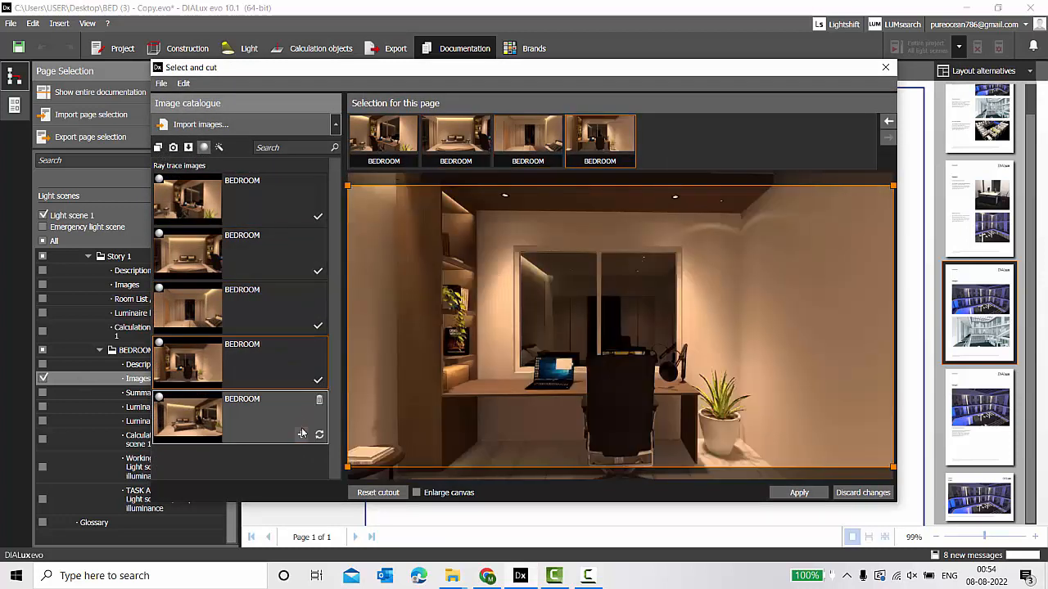
left_click(300, 433)
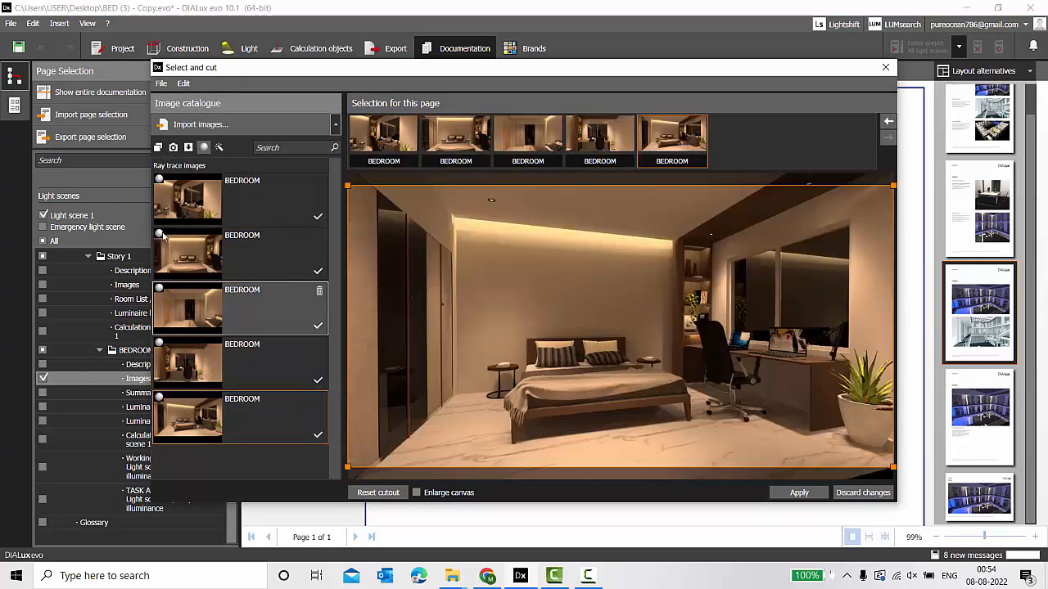
Under Views, add false-colour images BEDROOM (174) through BEDROOM (178) to the selection.
left_click(173, 148)
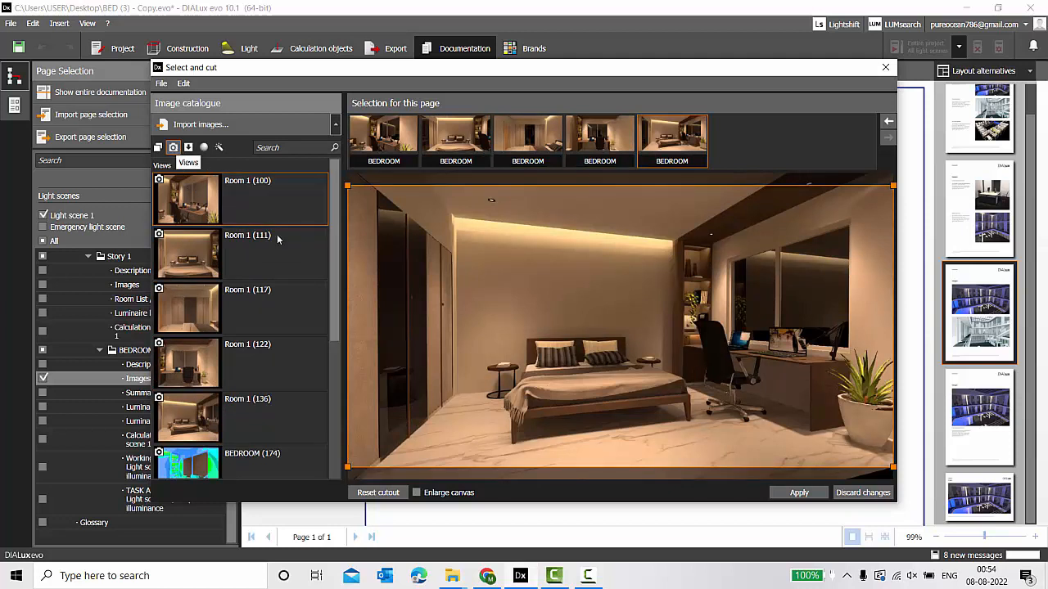
left_click_drag(338, 327, 335, 475)
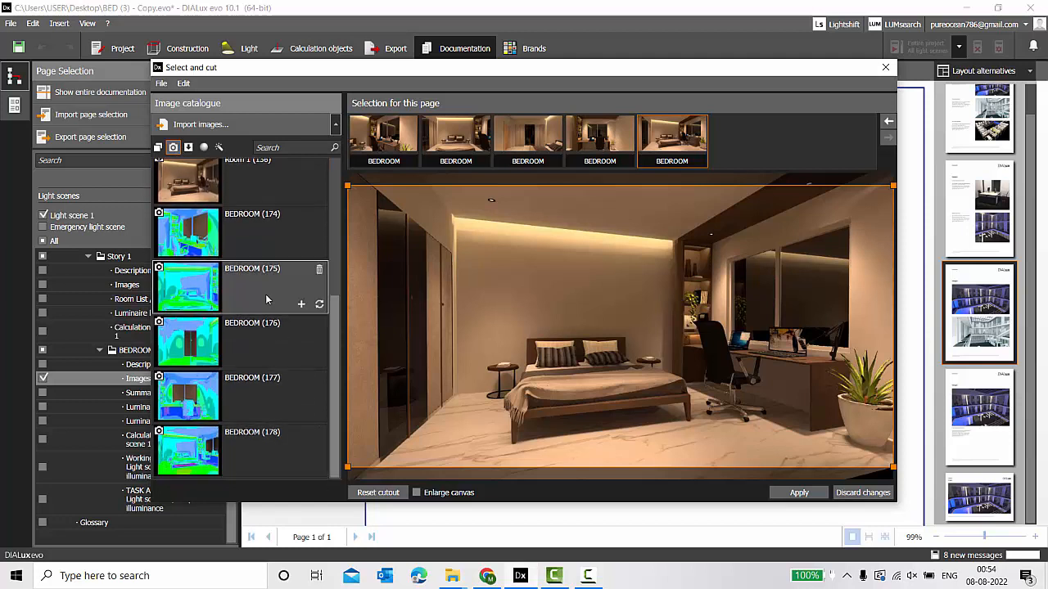
left_click(302, 250)
left_click(301, 304)
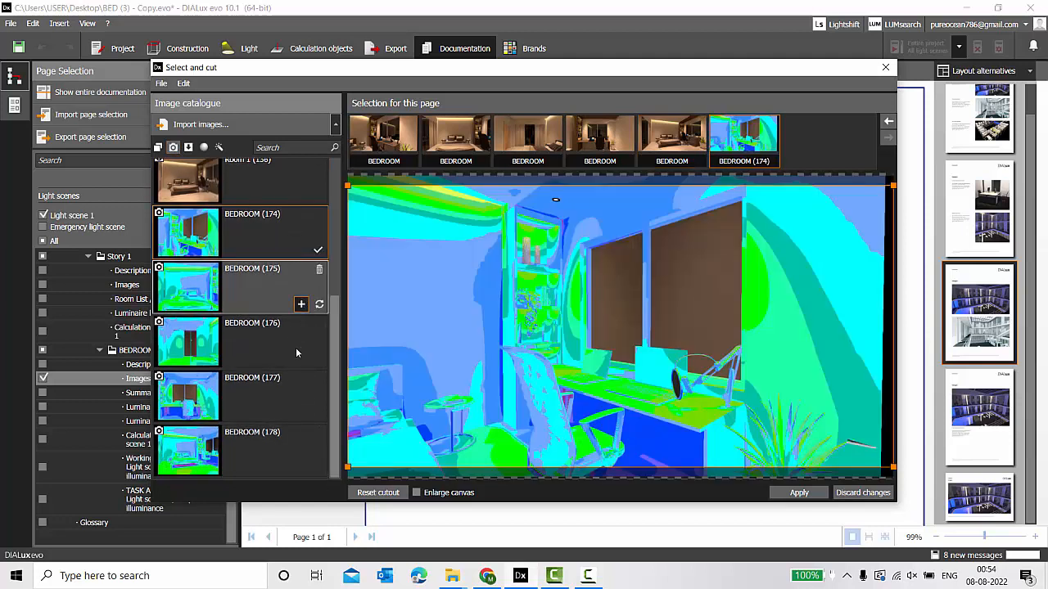
left_click(300, 358)
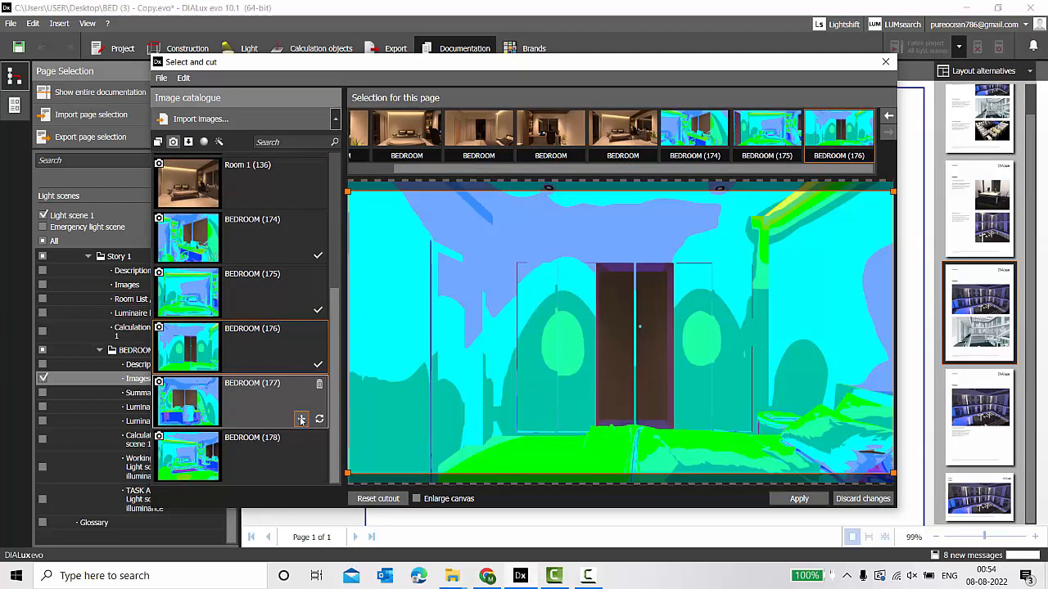
left_click(299, 417)
left_click(301, 470)
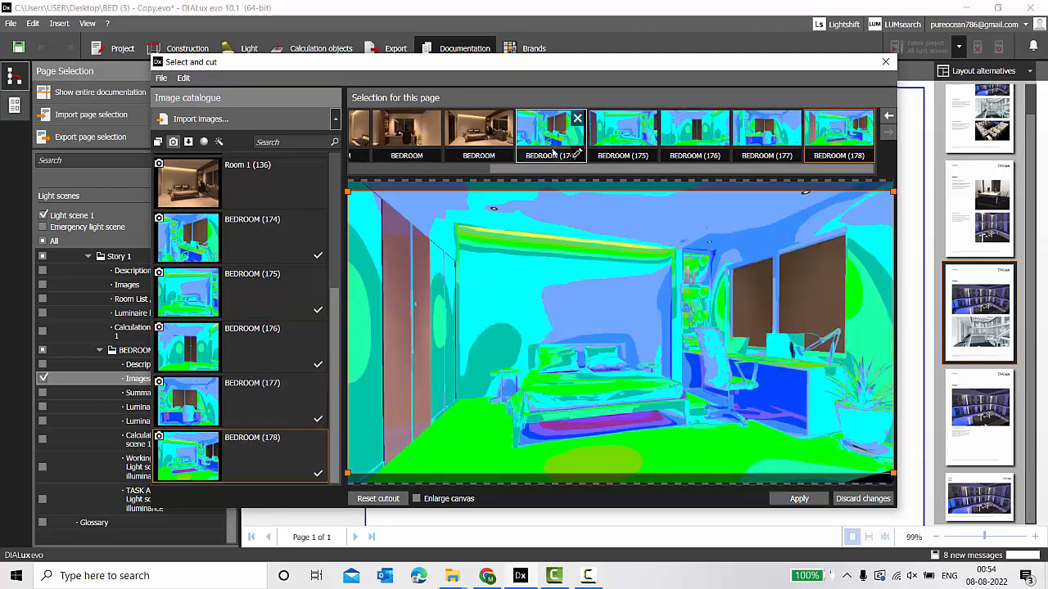
Move false-colour BEDROOM (174) forward to second place, right after the first render.
left_click_drag(489, 171, 351, 156)
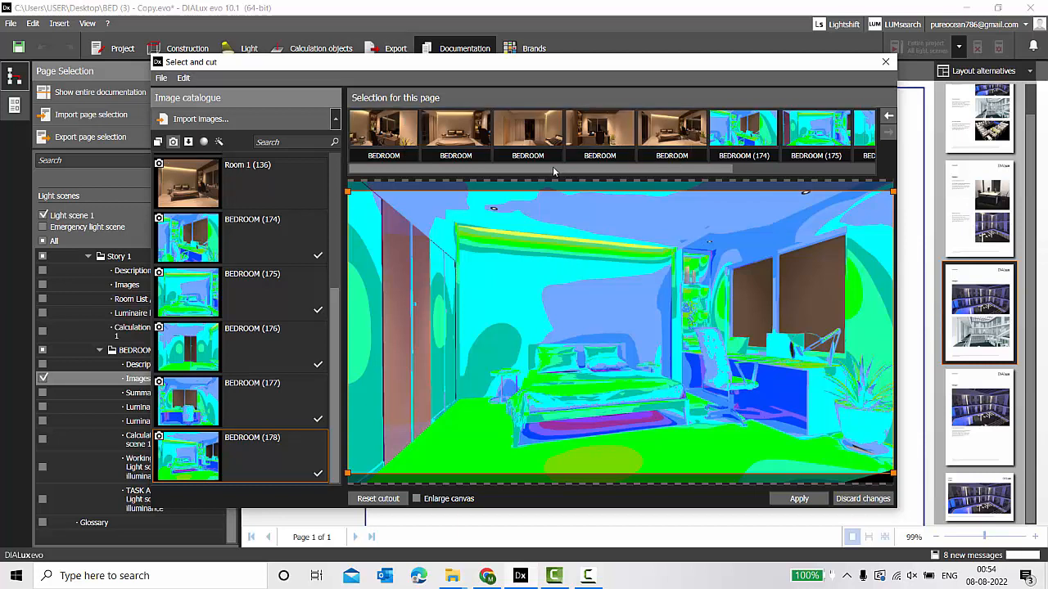
left_click_drag(564, 171, 743, 157)
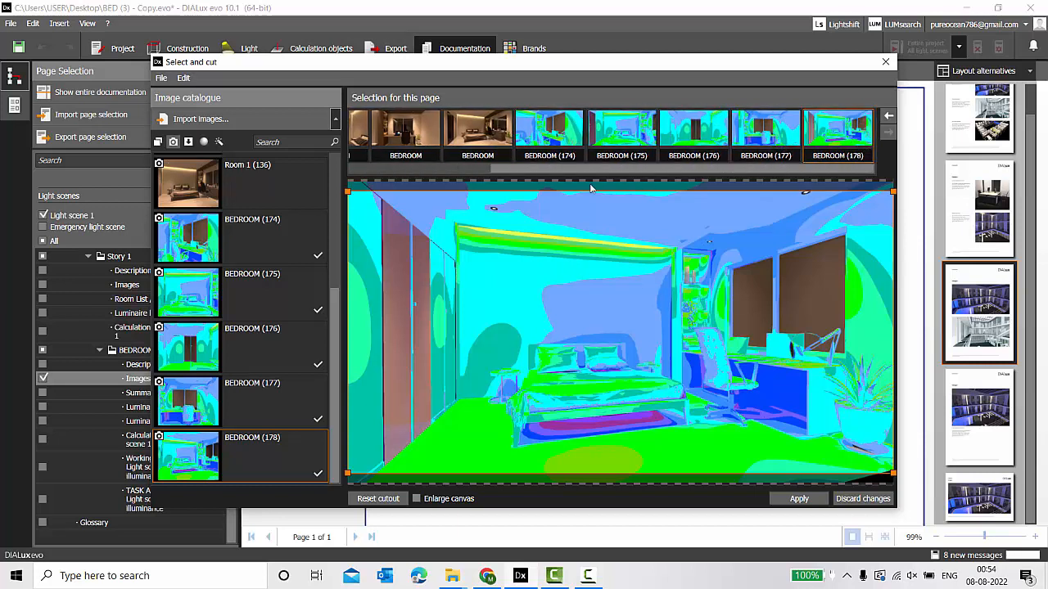
left_click_drag(547, 172, 375, 164)
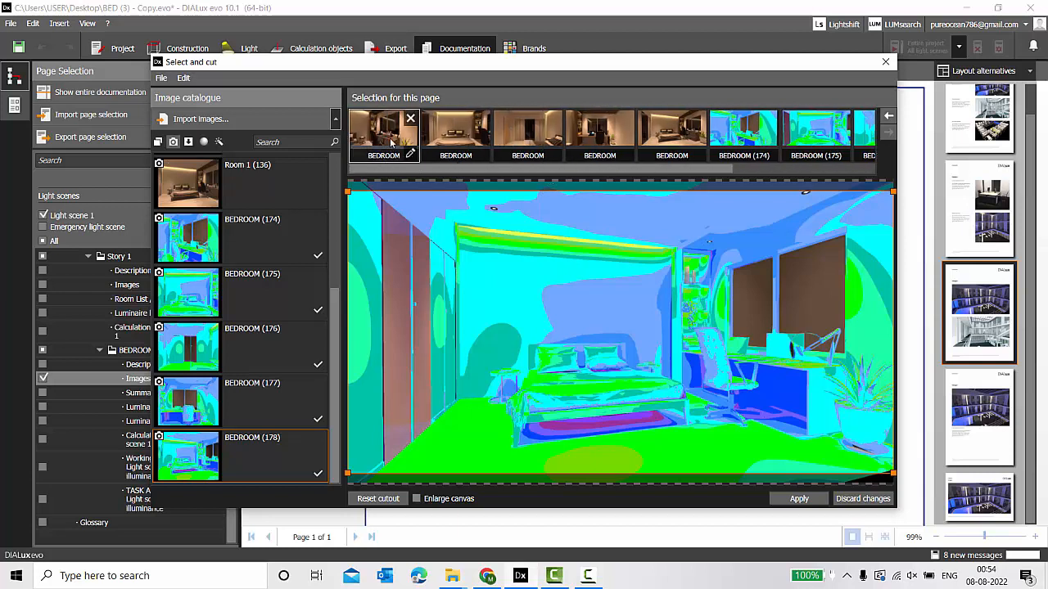
left_click(740, 133)
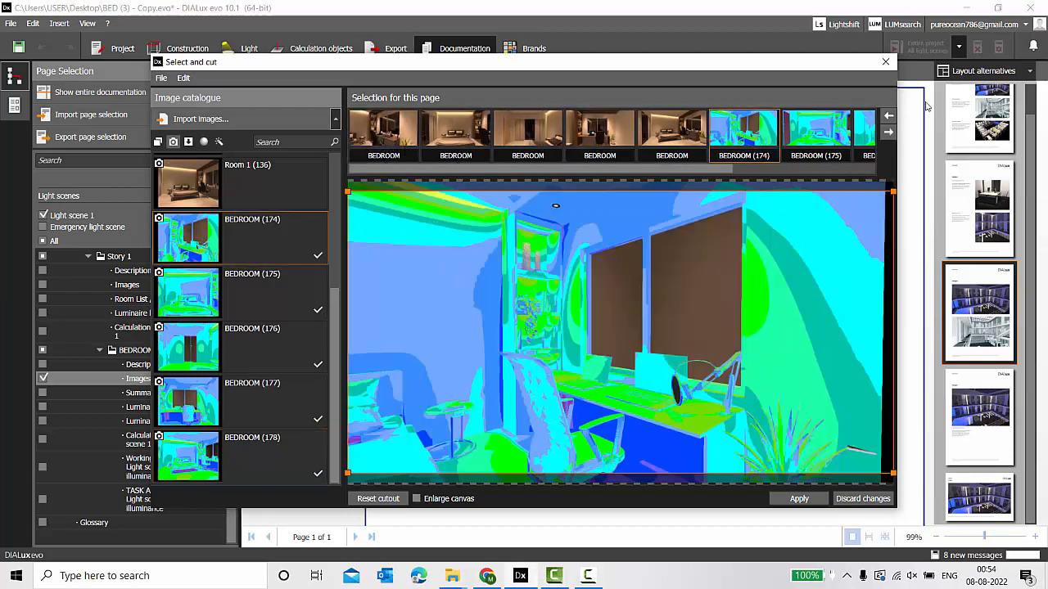
left_click(888, 116)
left_click(888, 117)
left_click(888, 117)
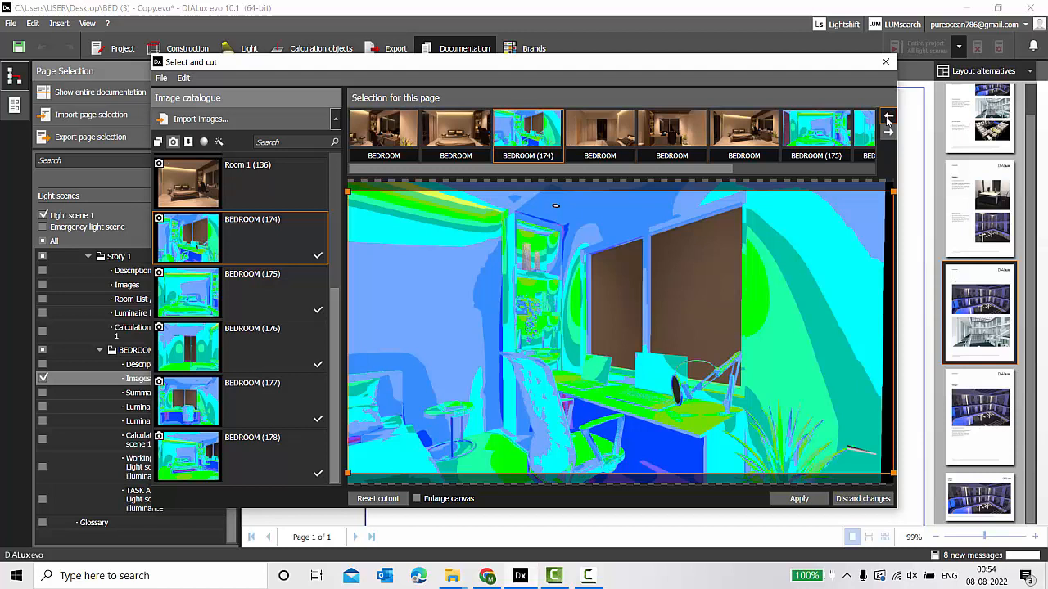
left_click(888, 116)
left_click(380, 133)
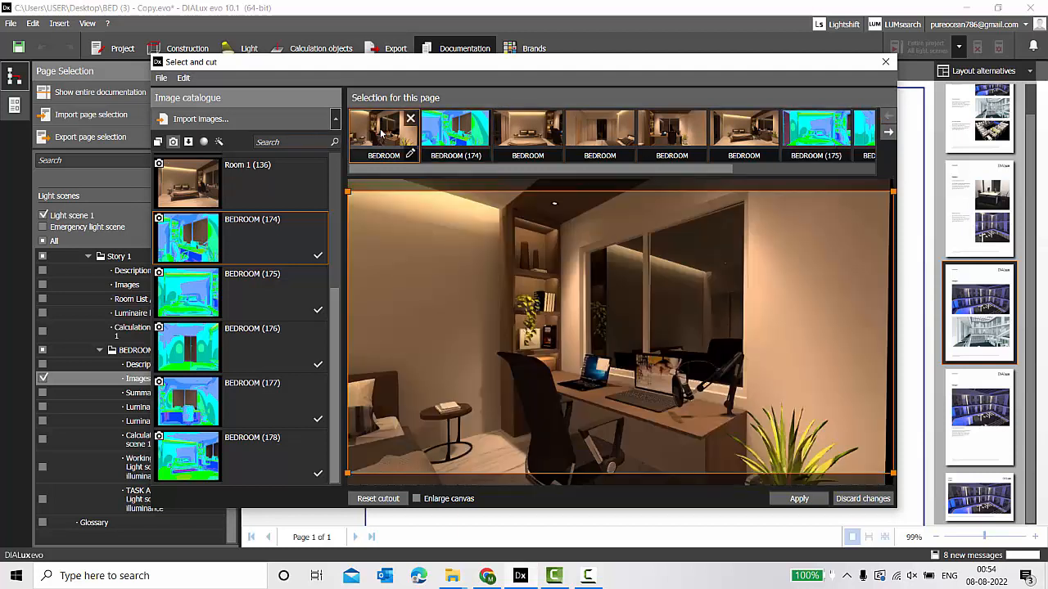
left_click(445, 135)
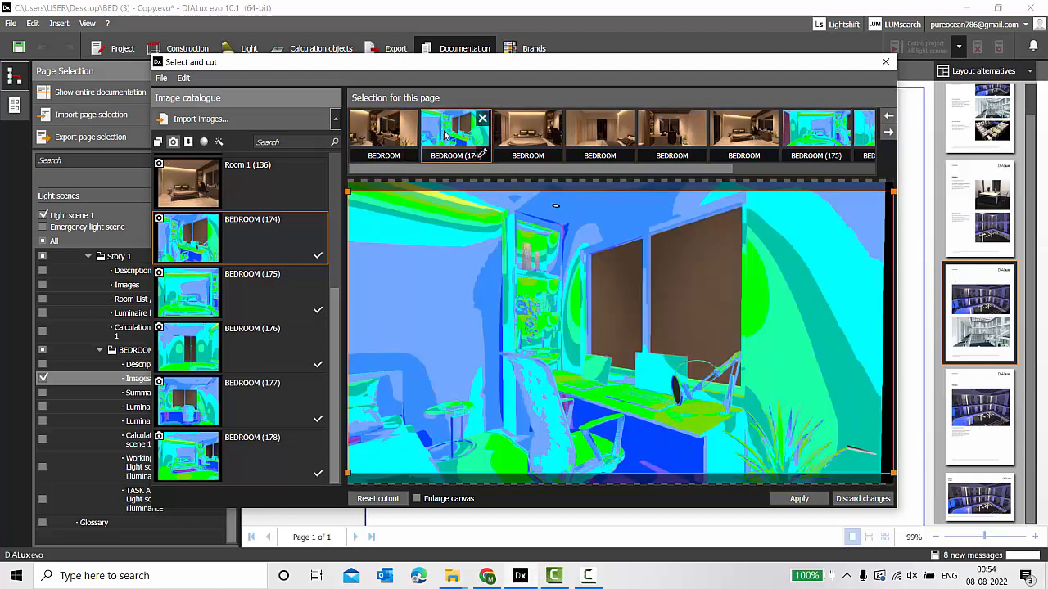
left_click(531, 145)
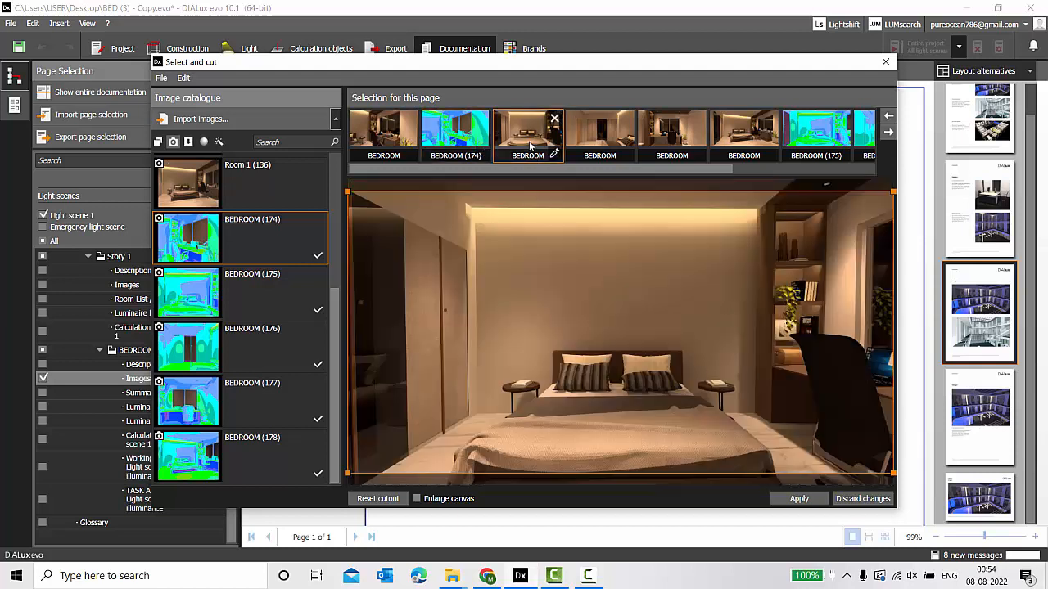
Move BEDROOM (175), (176) and (177) forward between the renders and apply the order.
left_click(822, 139)
left_click(889, 116)
left_click(888, 116)
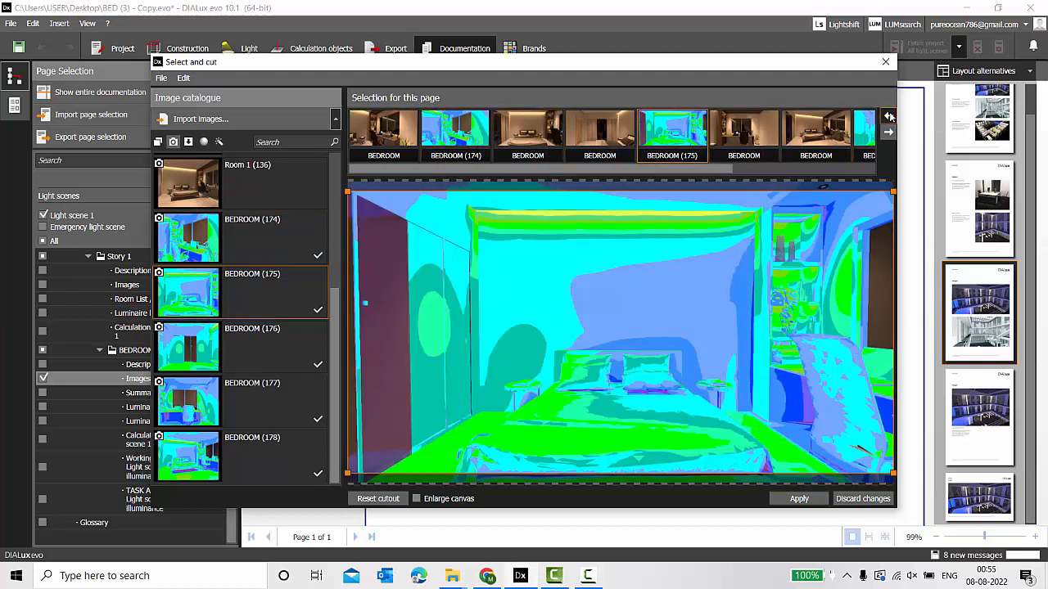
left_click(889, 116)
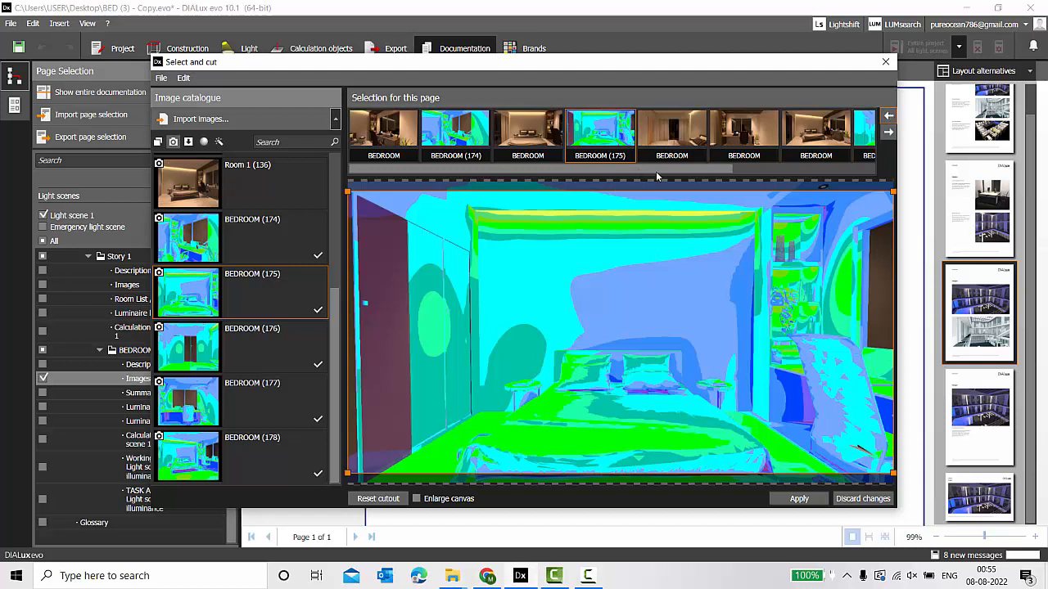
left_click_drag(655, 171, 811, 171)
left_click(678, 141)
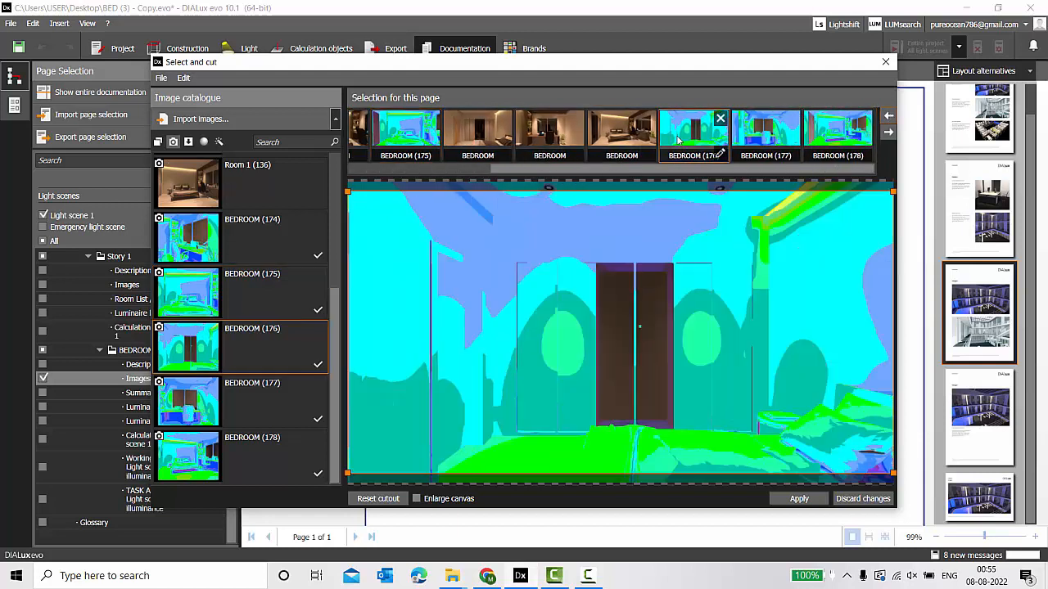
left_click(889, 116)
left_click(888, 116)
left_click(765, 131)
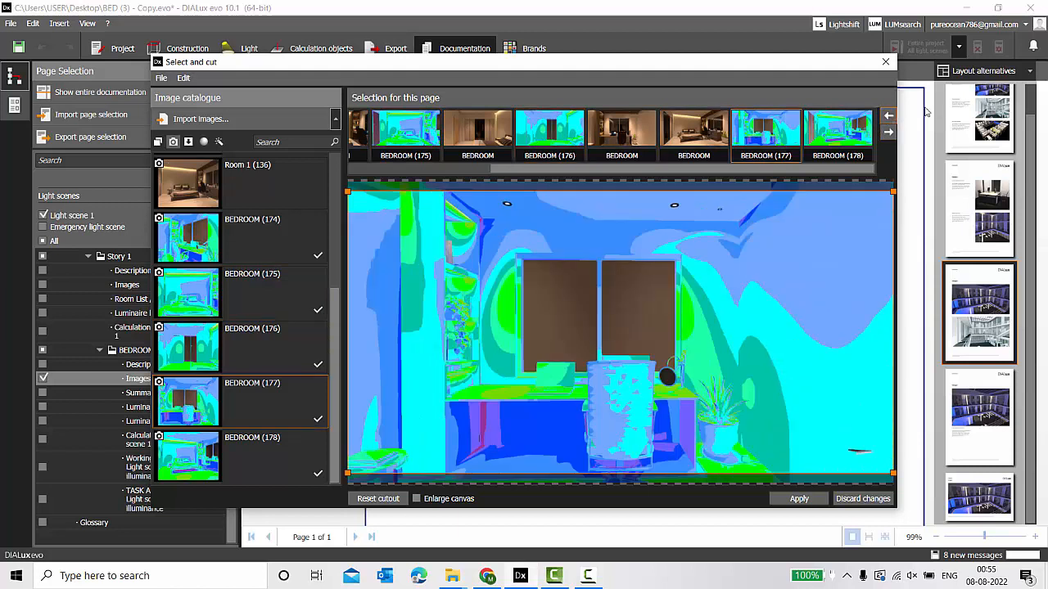
left_click(889, 116)
left_click(799, 499)
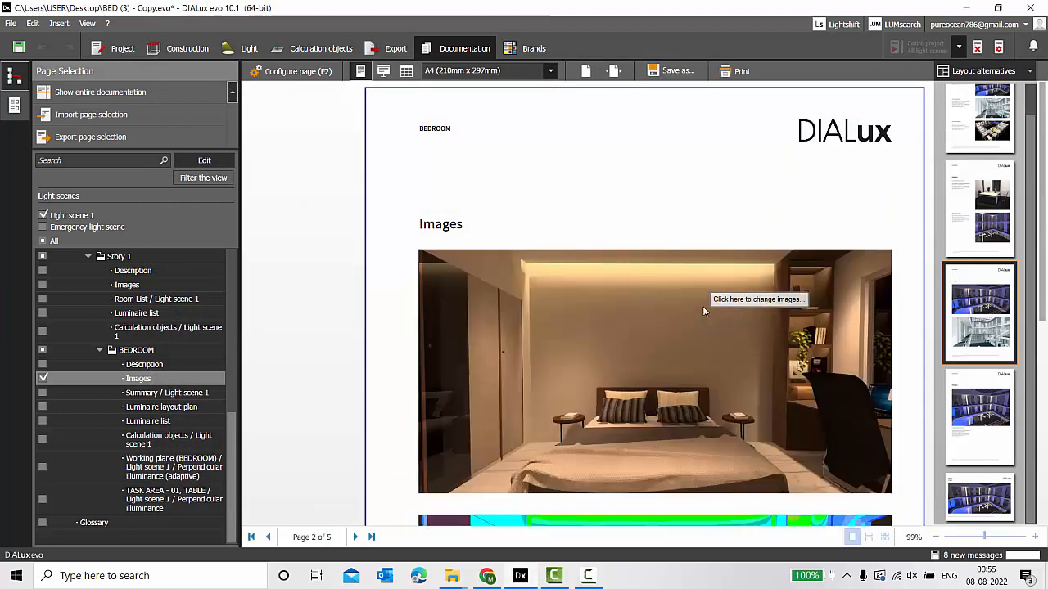
Enter the author's name as the footer text and use it on all report pages.
scroll(702, 306, "down", 5)
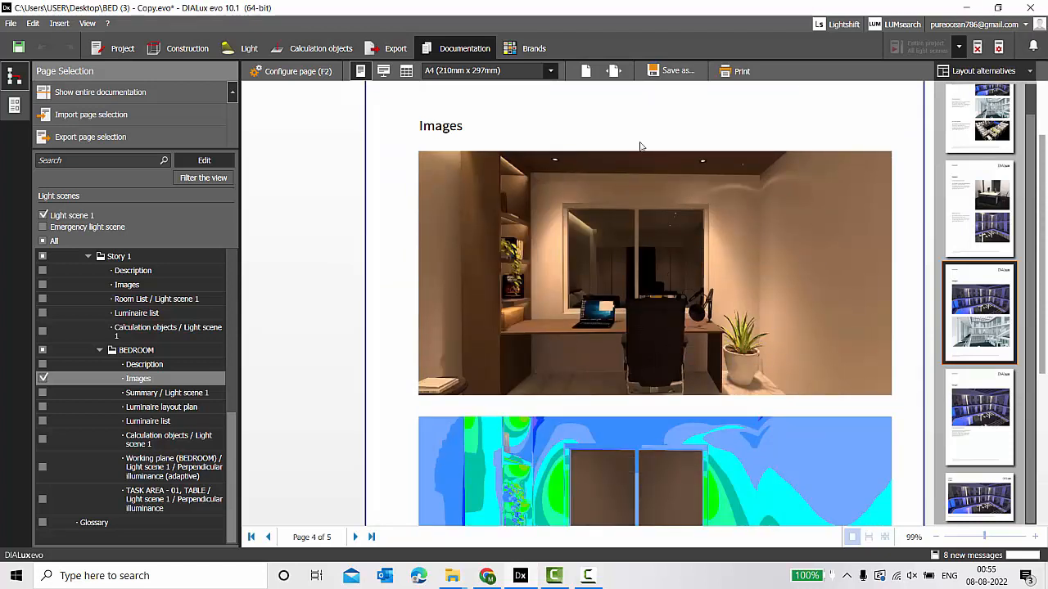
left_click(292, 71)
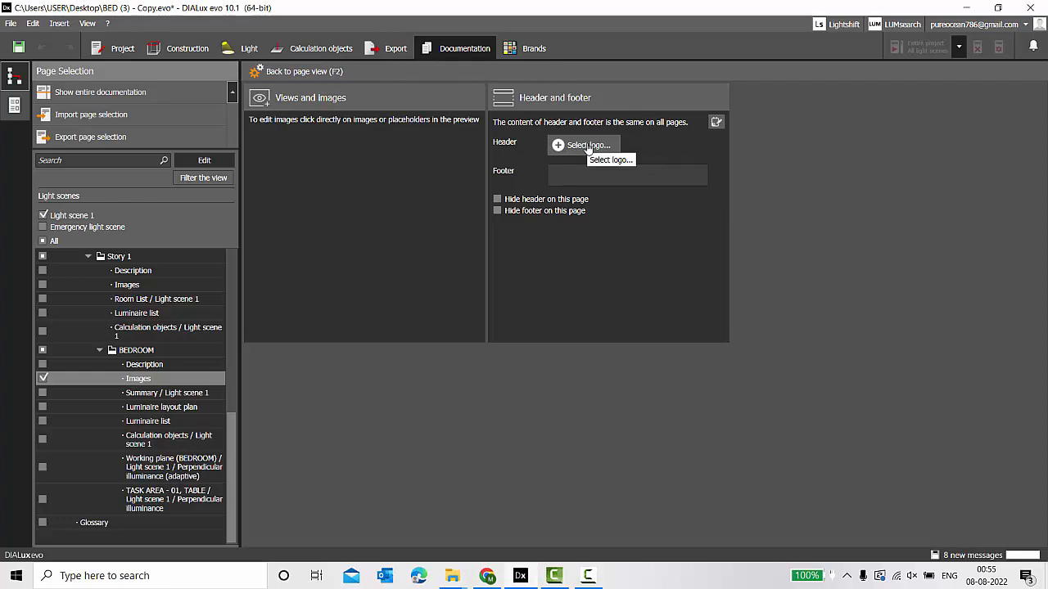
left_click(572, 177)
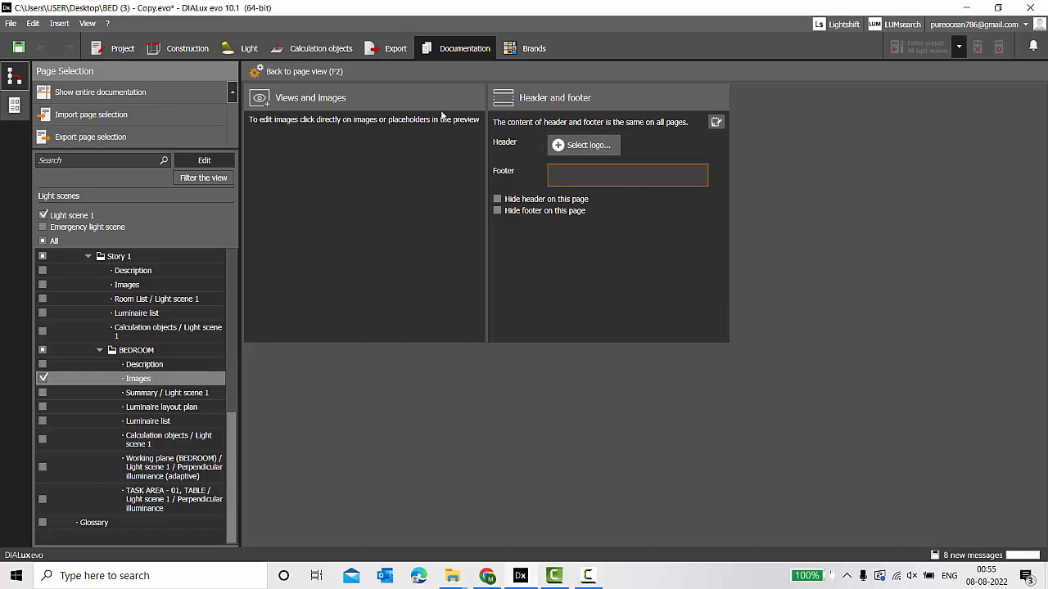
left_click(716, 123)
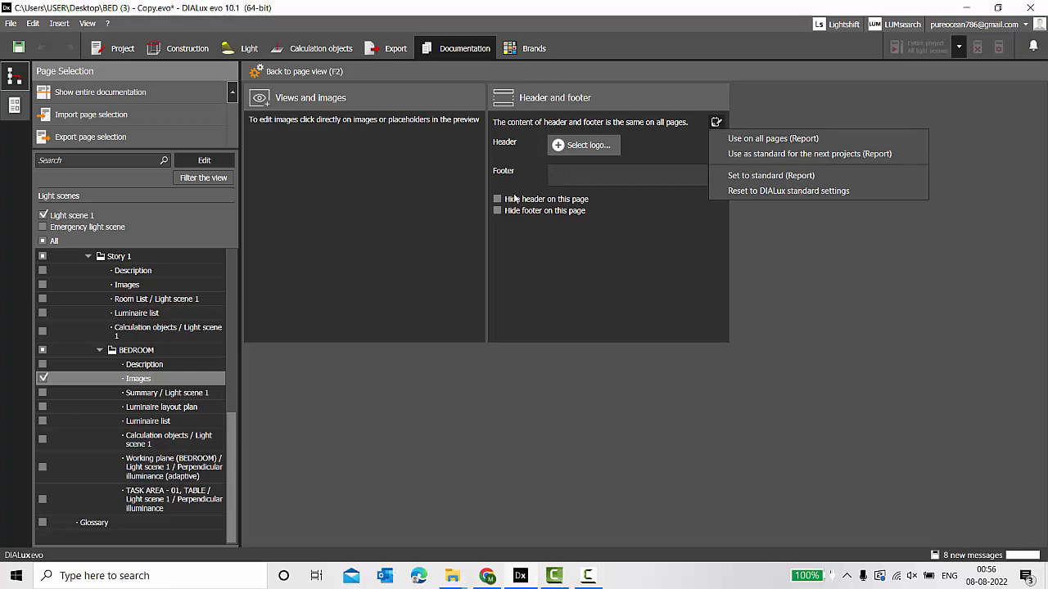
left_click(597, 175)
key("Caps_Lock")
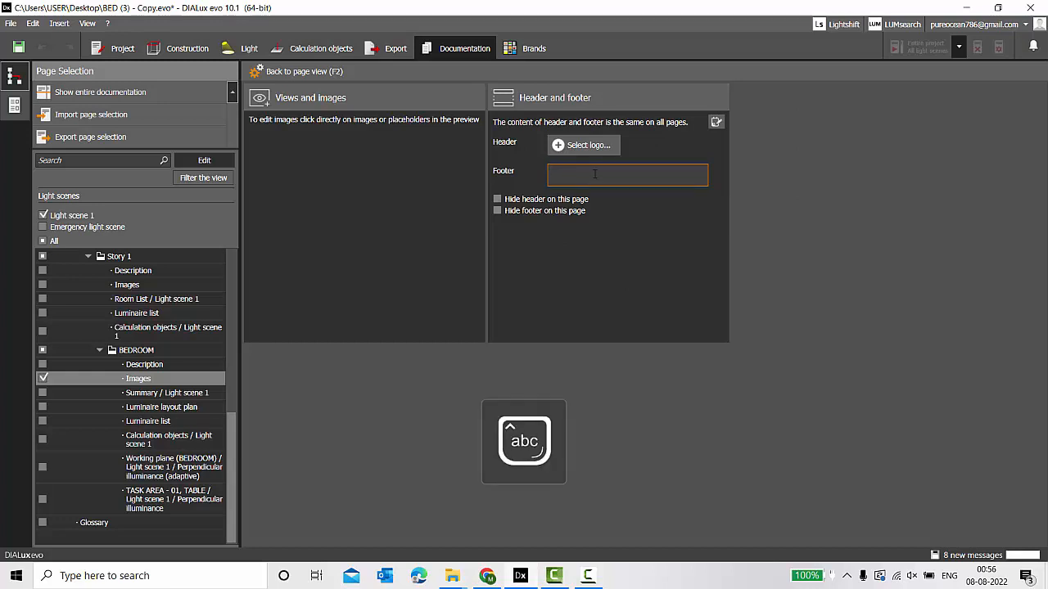
type("Sumaiya Eliyaz")
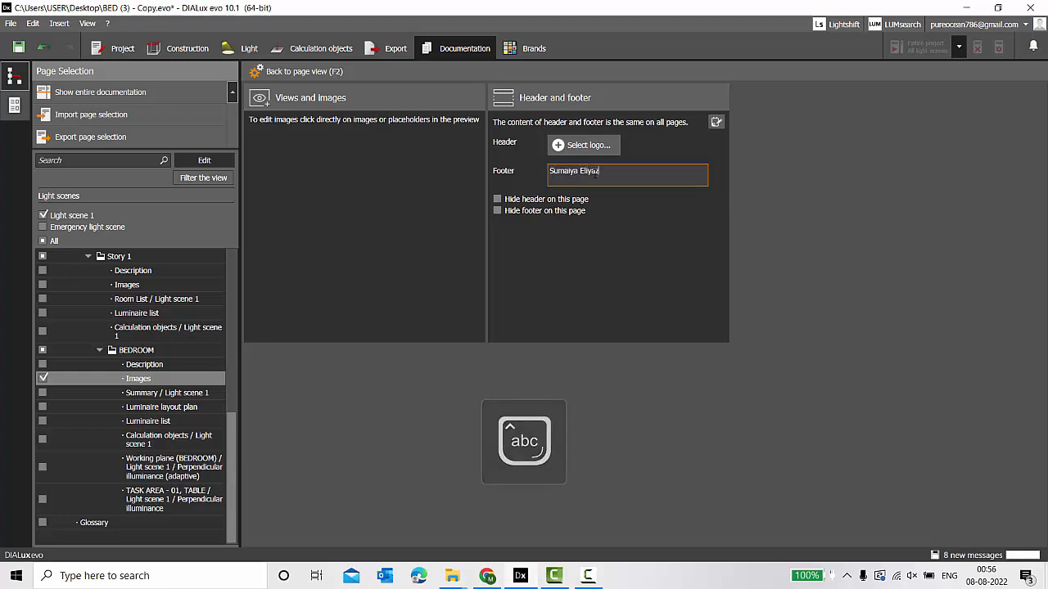
left_click(716, 122)
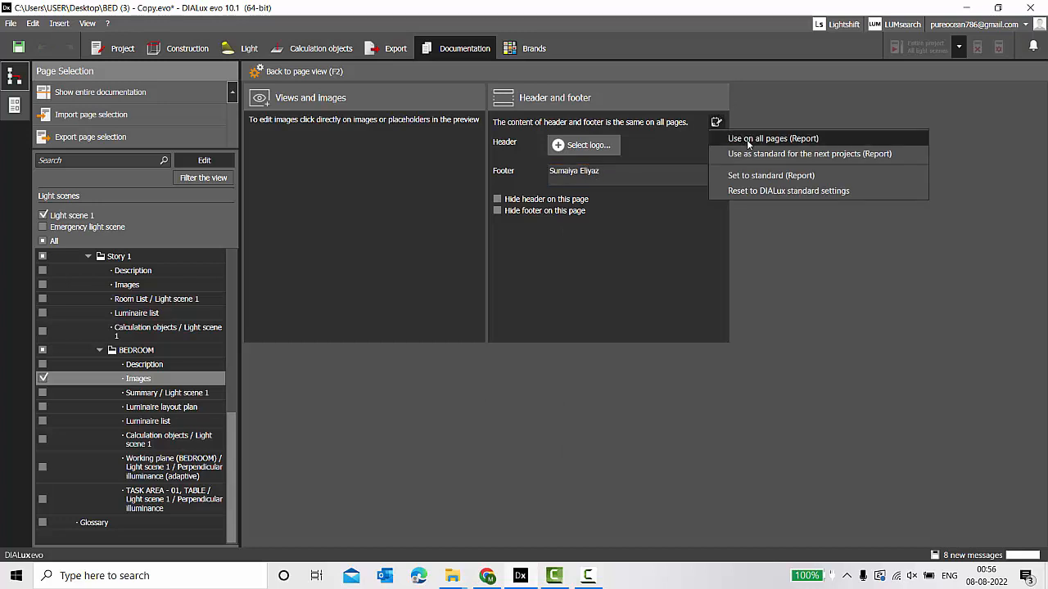
left_click(747, 139)
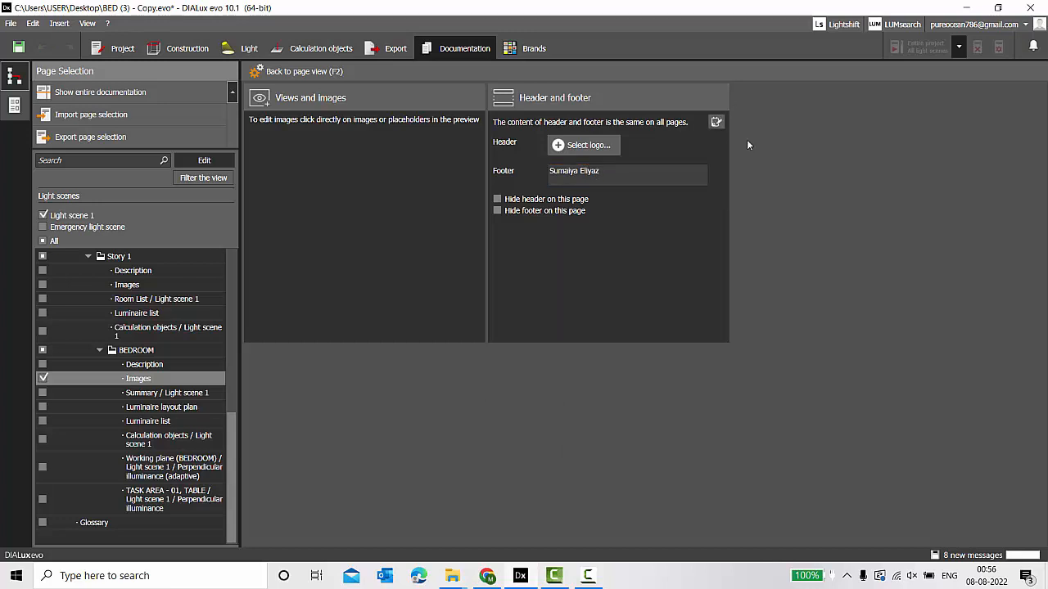
left_click(309, 75)
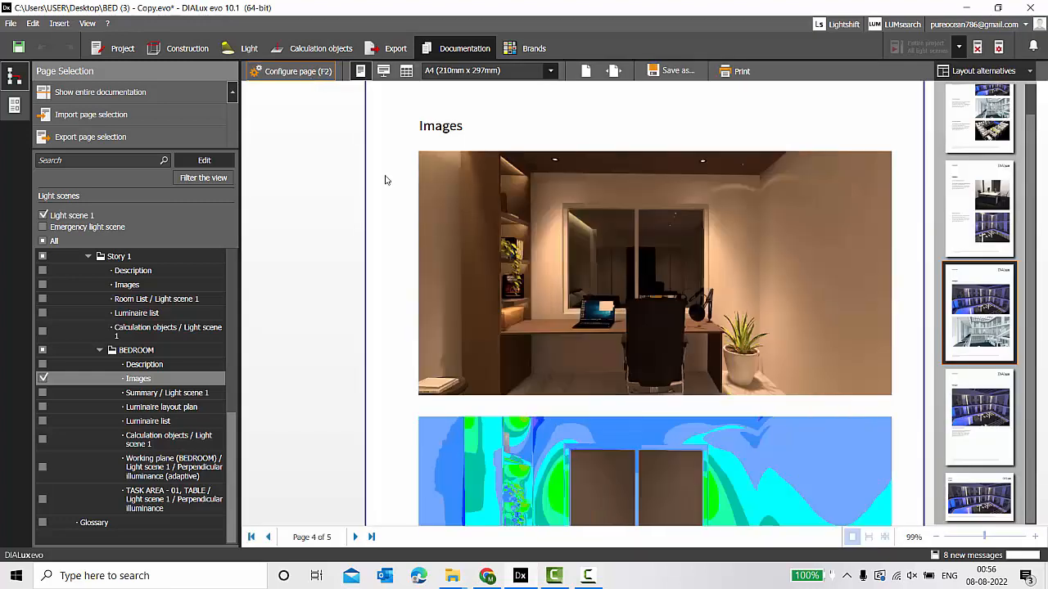
Tick BEDROOM's Summary / Light scene 1 and review its page showing 178 lx against the 100 lx target.
scroll(502, 339, "down", 5)
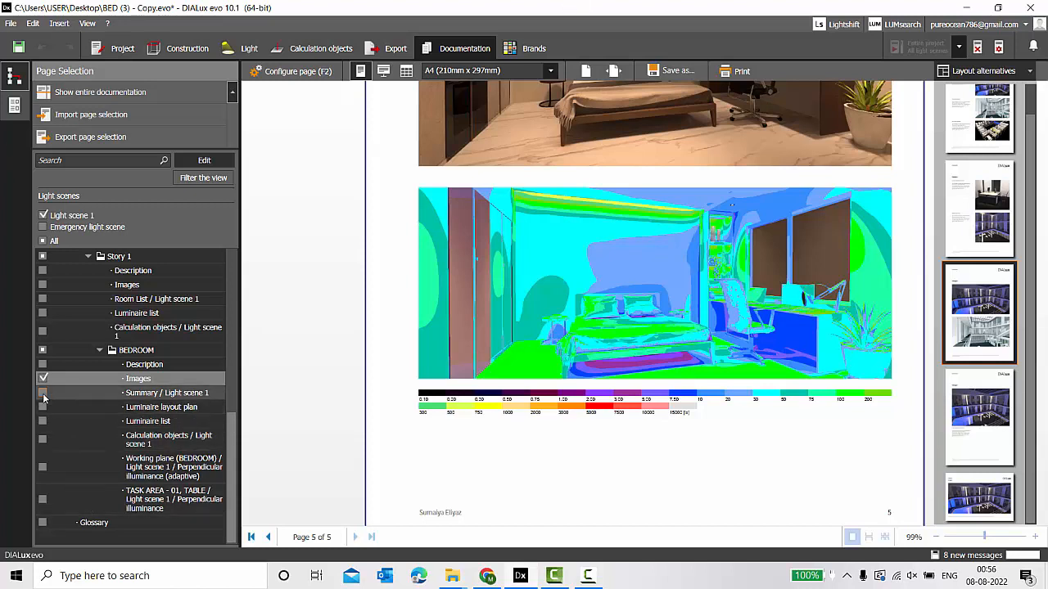
left_click(85, 391)
scroll(551, 373, "up", 1)
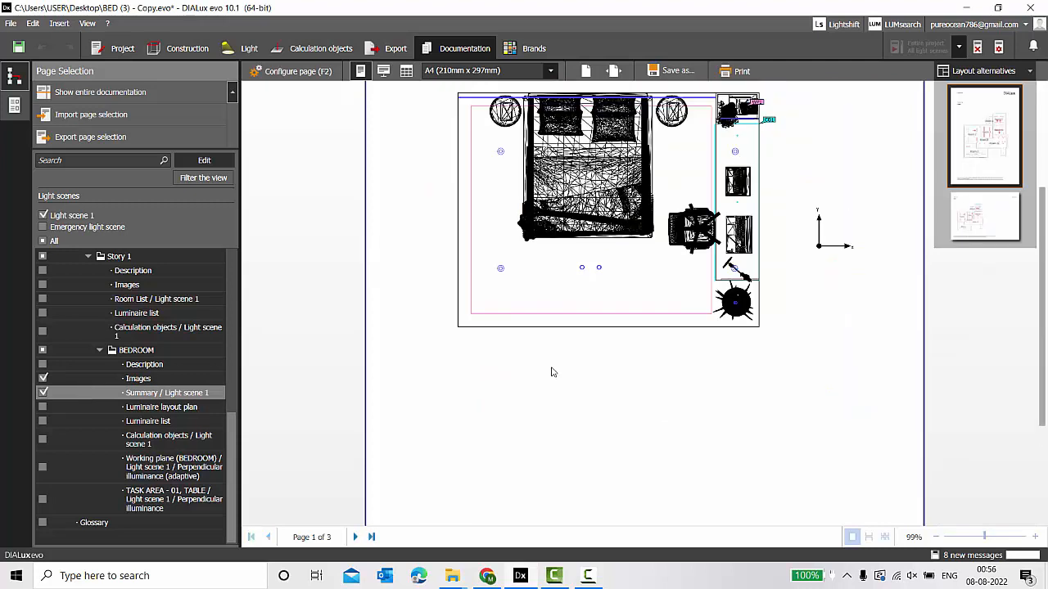
scroll(578, 329, "down", 5)
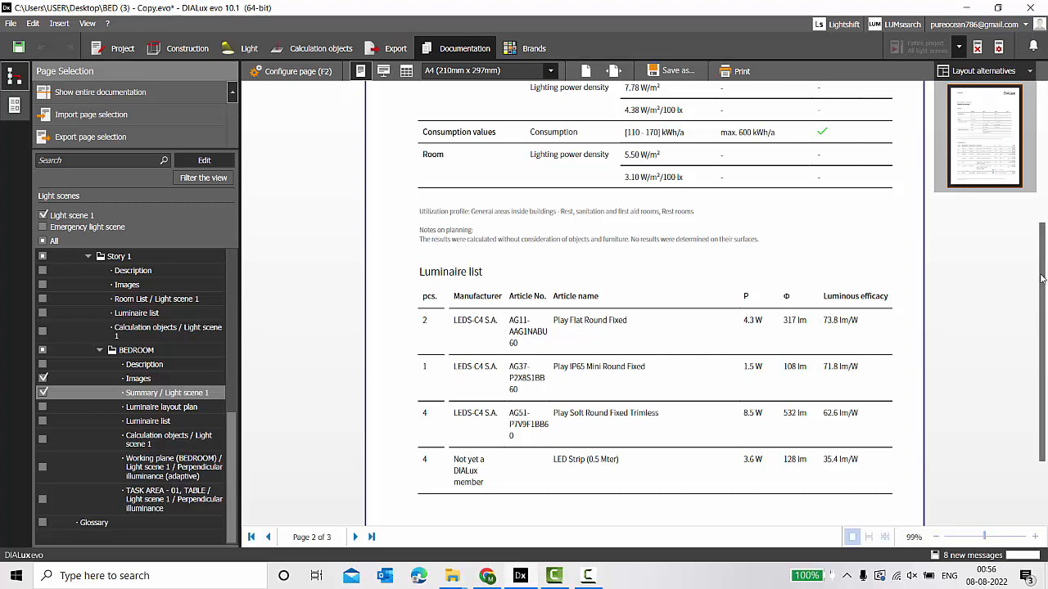
scroll(1045, 217, "up", 3)
left_click_drag(1046, 217, 1046, 210)
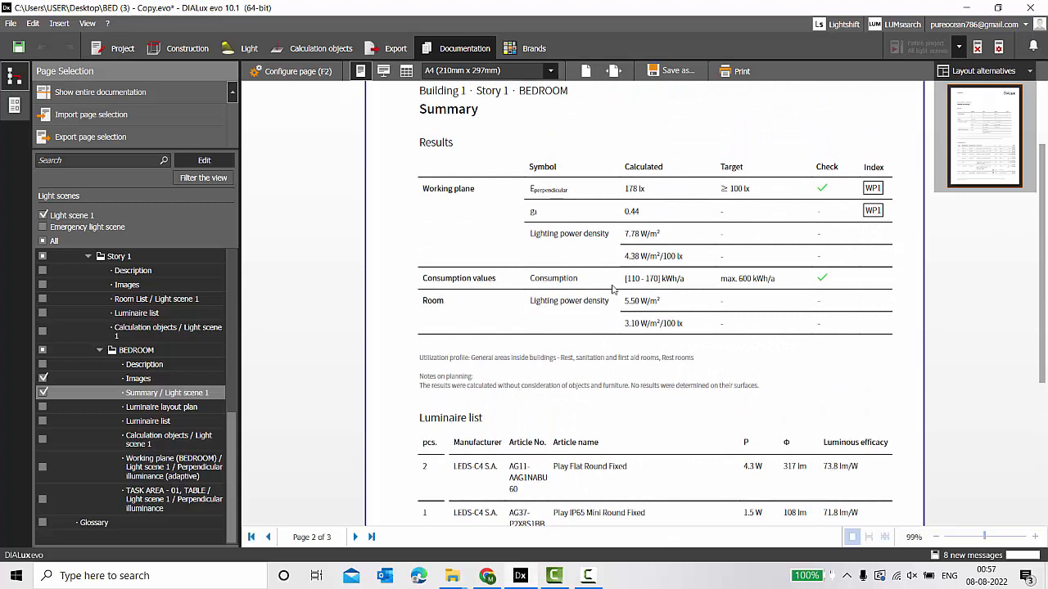
scroll(1043, 285, "up", 3)
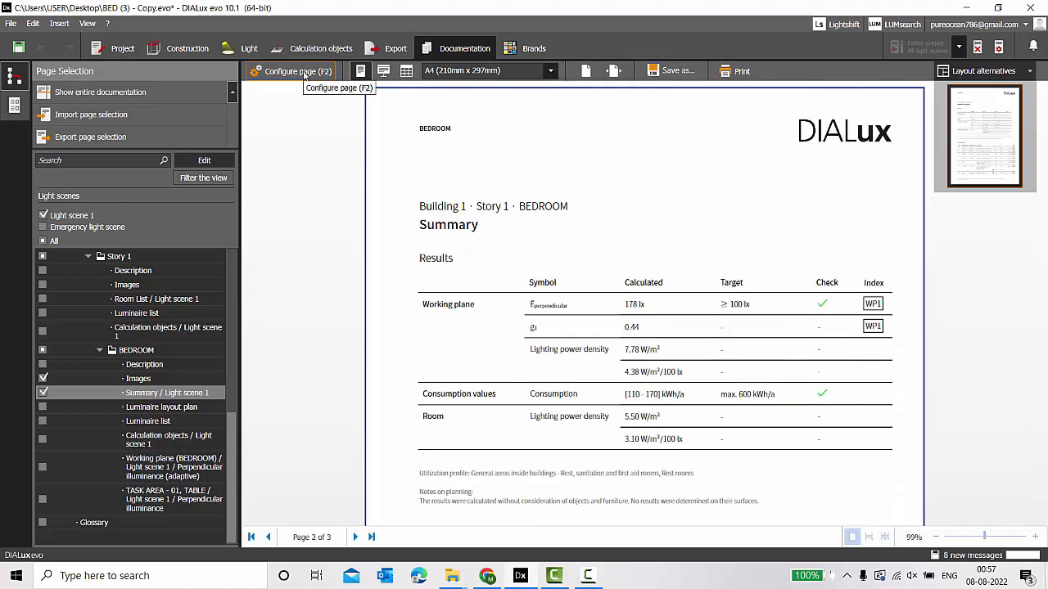
Untick Plans in the background for the summary floor plan, then return to page view.
left_click(291, 71)
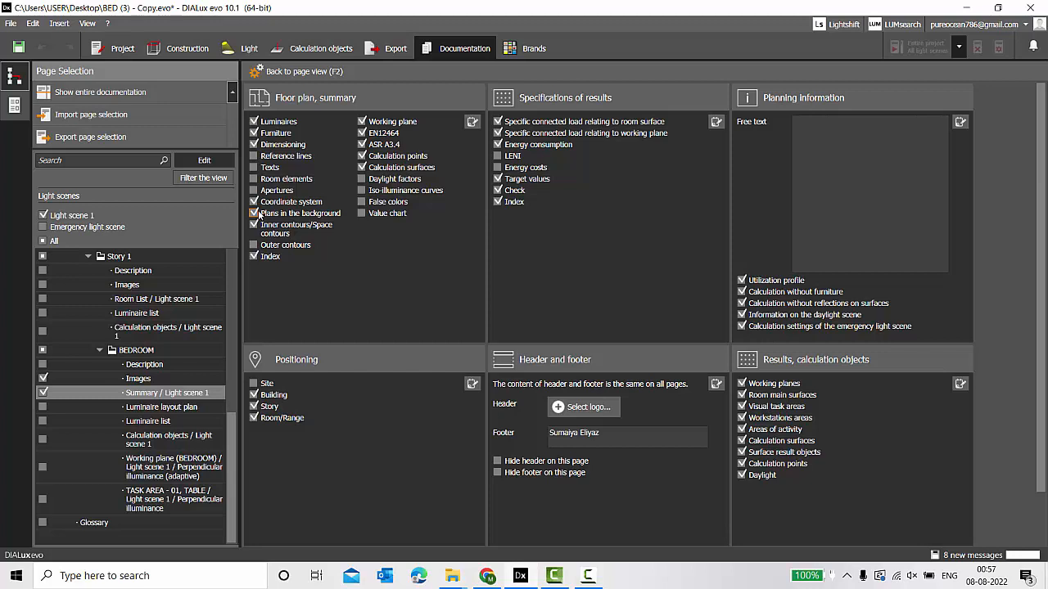
left_click(286, 214)
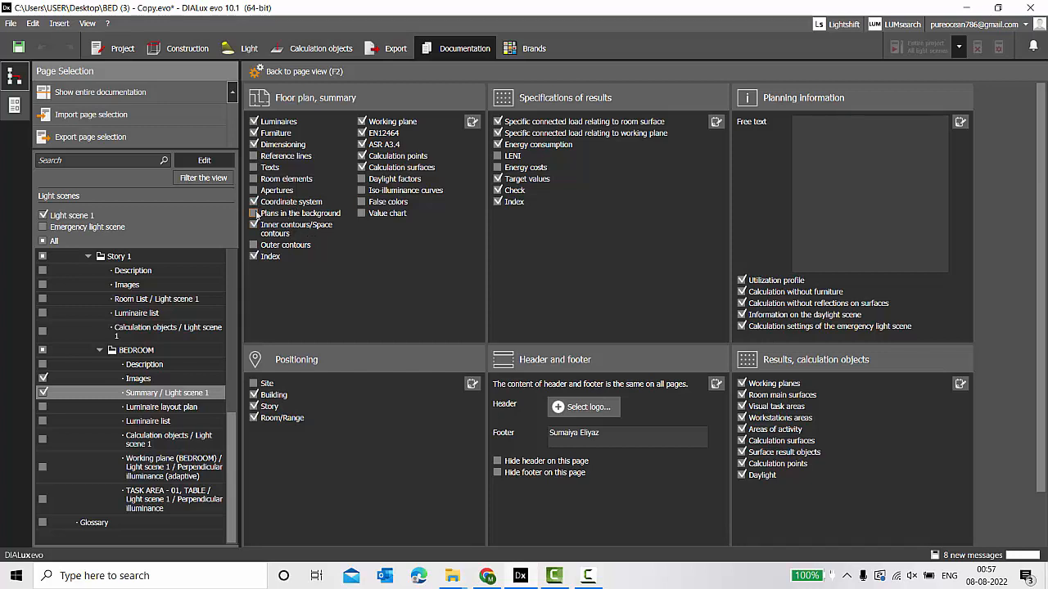
left_click(254, 222)
left_click(297, 72)
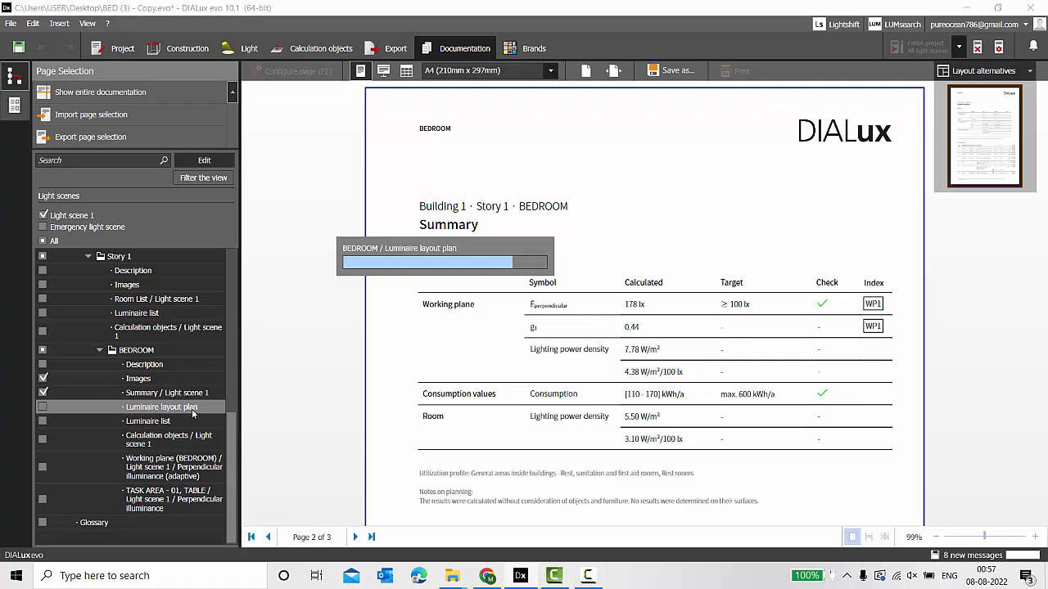
Decline saving, tick the Working plane and TASK AREA - 01, TABLE pages, and preview Working plane.
left_click(193, 412)
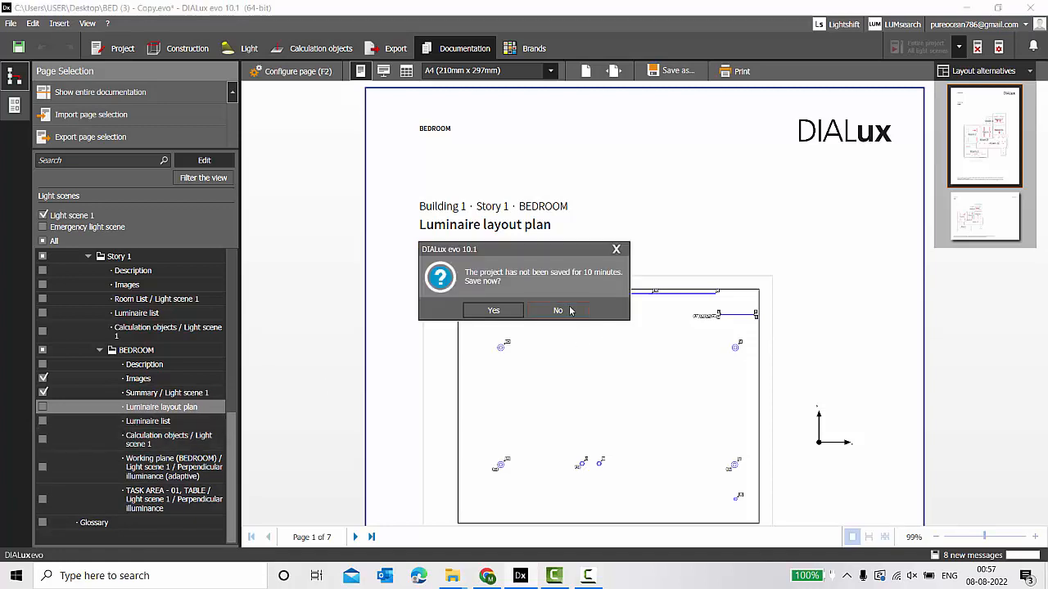
left_click(569, 311)
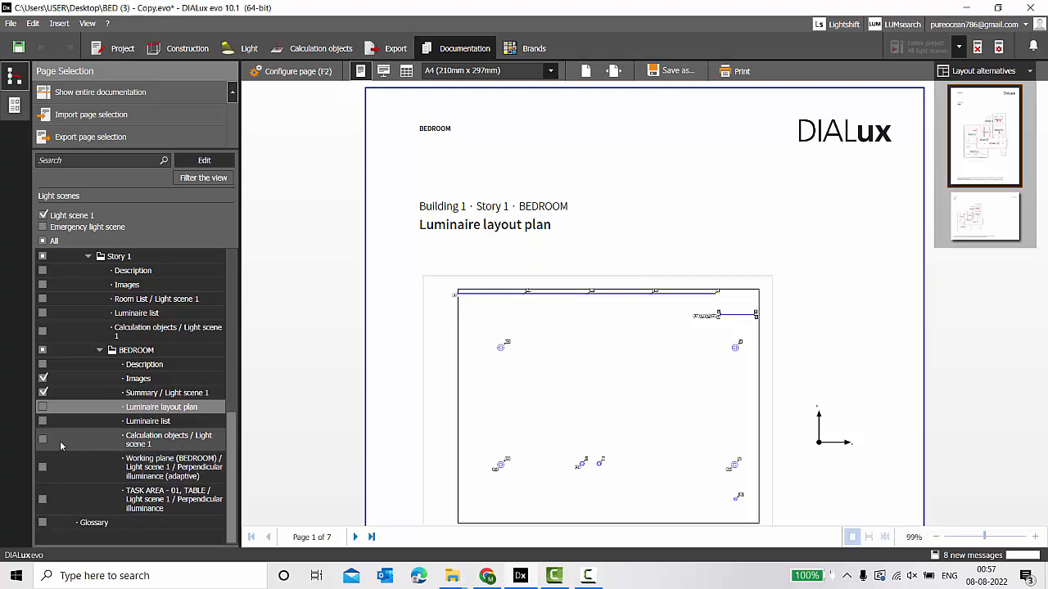
left_click(42, 467)
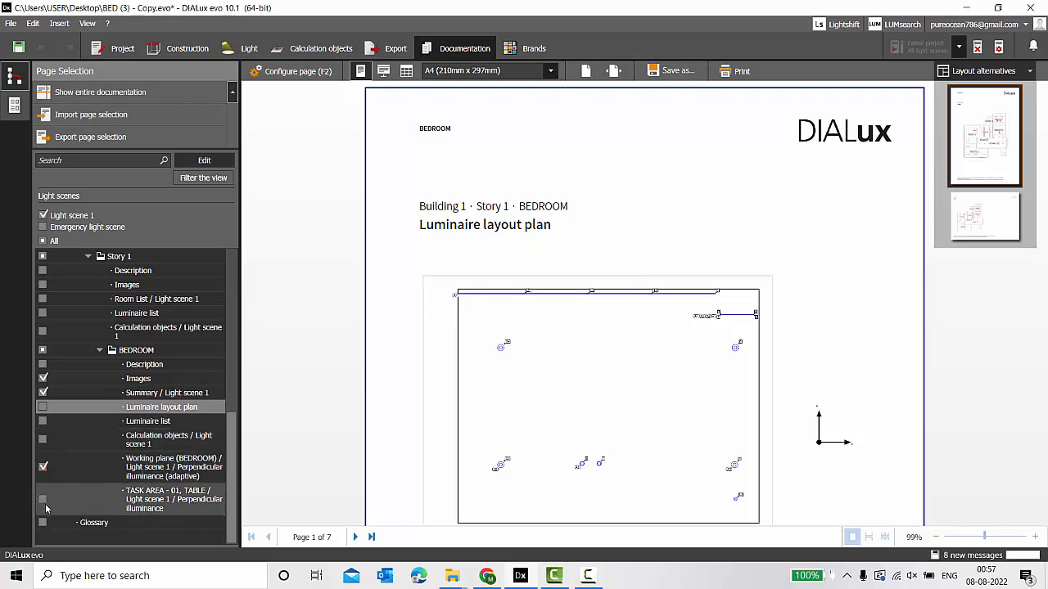
left_click(42, 499)
left_click(85, 465)
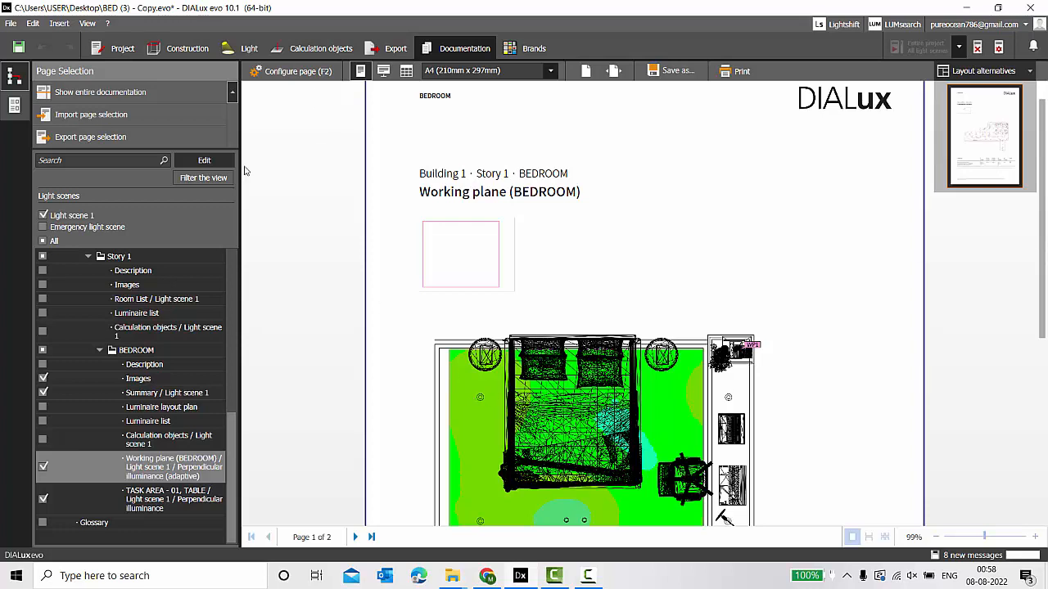
Switch the working plane floor plan from a value chart to false colours.
left_click(297, 73)
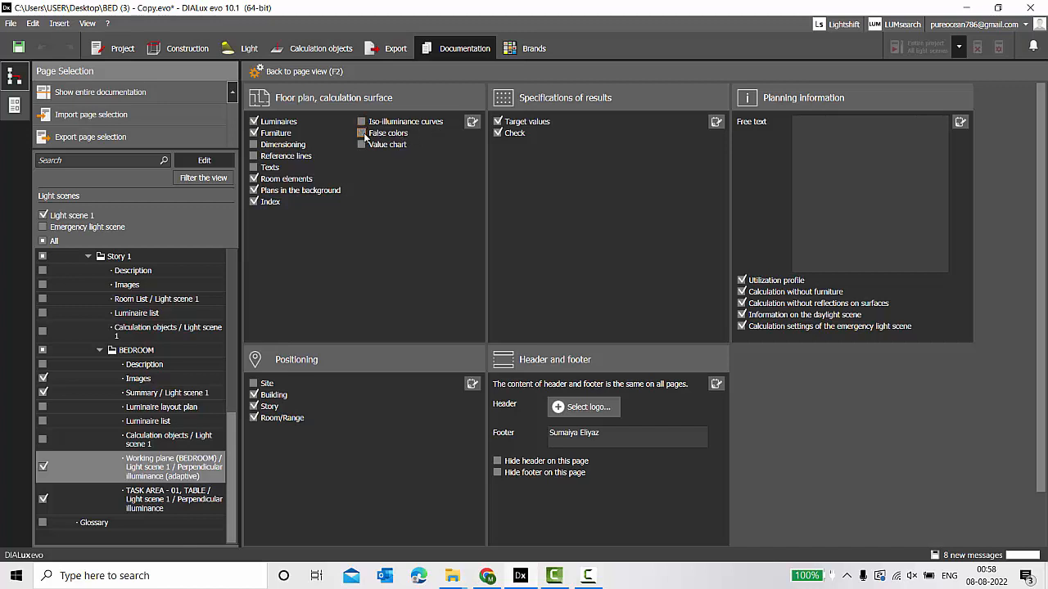
left_click(361, 145)
left_click(304, 74)
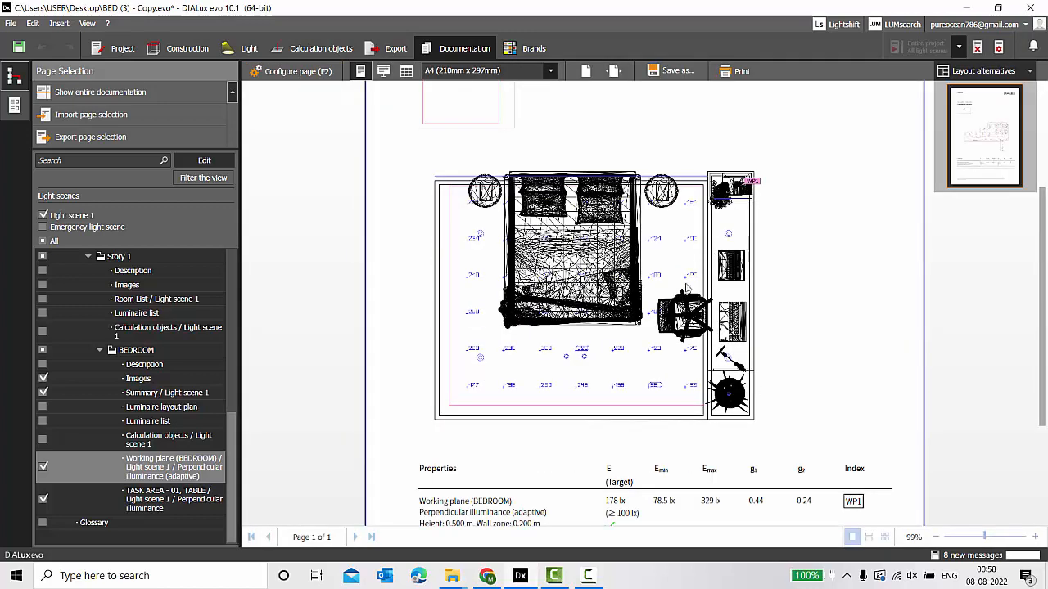
left_click(298, 72)
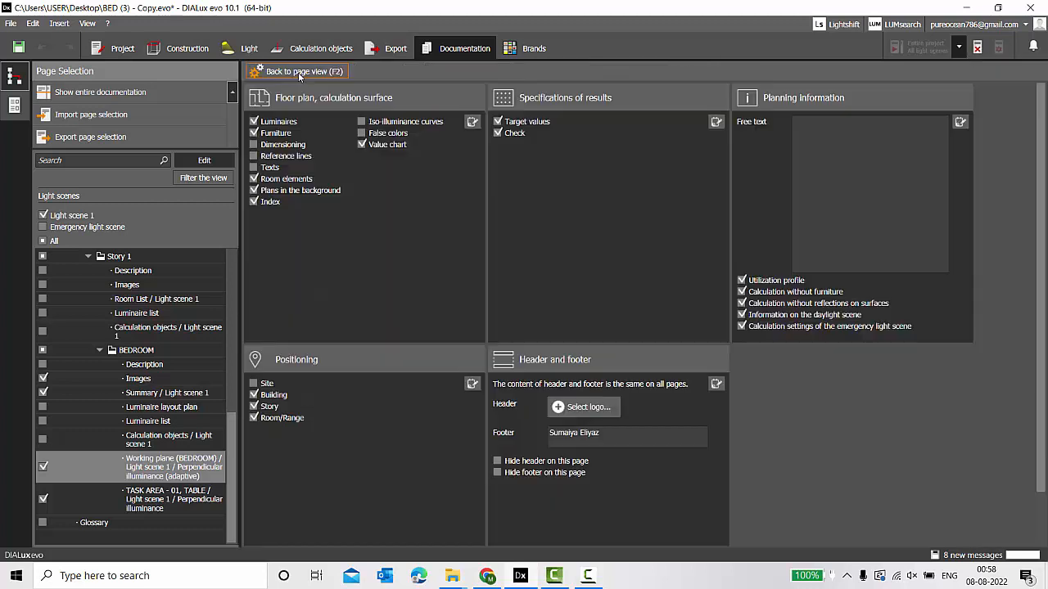
left_click(361, 133)
left_click(298, 71)
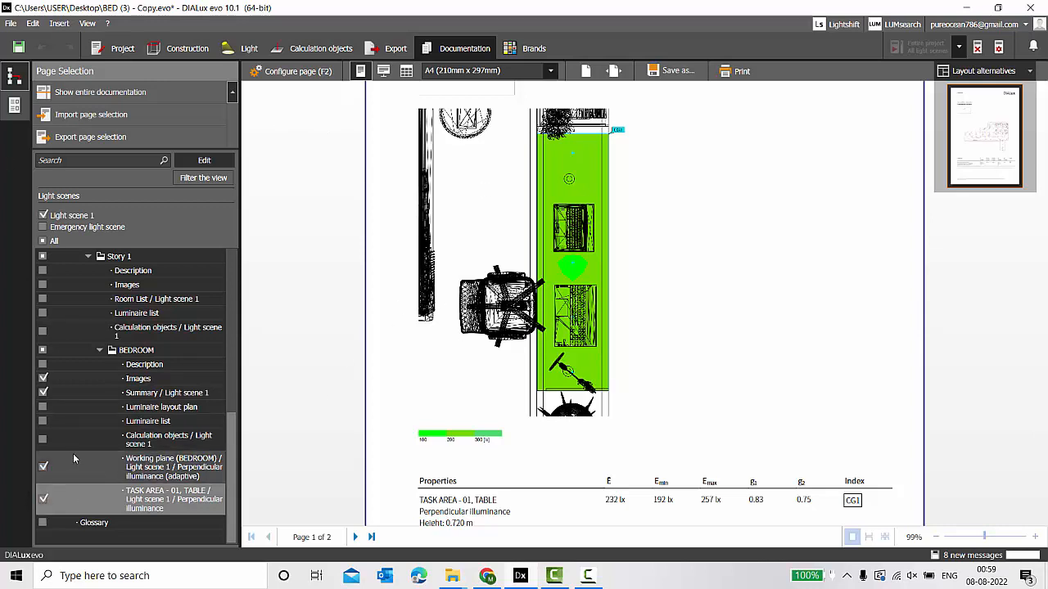
Load the entire 14-page BEDROOM documentation into the preview and look through it.
scroll(73, 460, "up", 5)
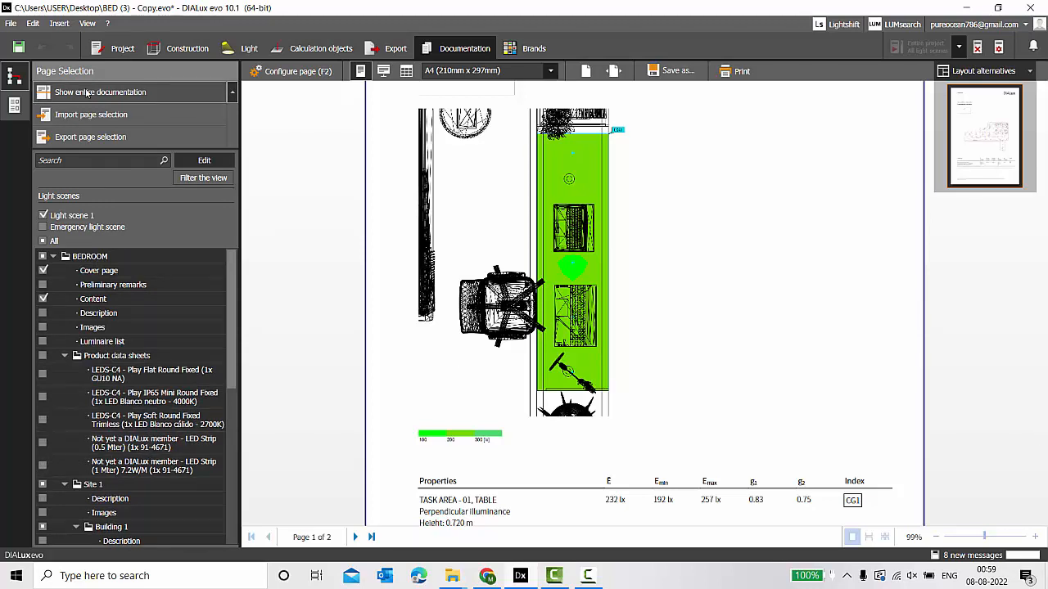
left_click(86, 92)
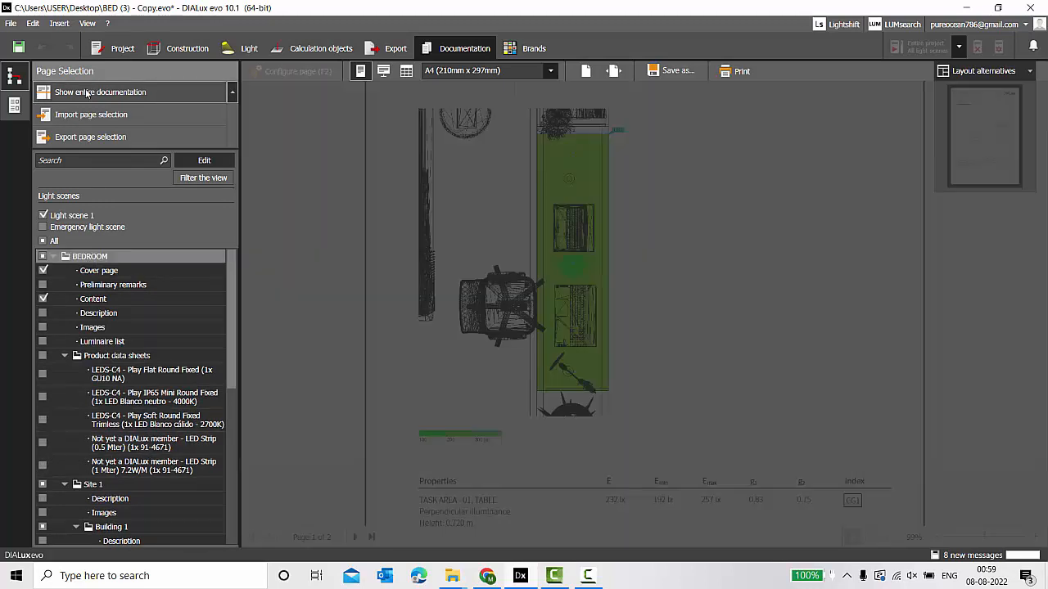
scroll(424, 251, "up", 3)
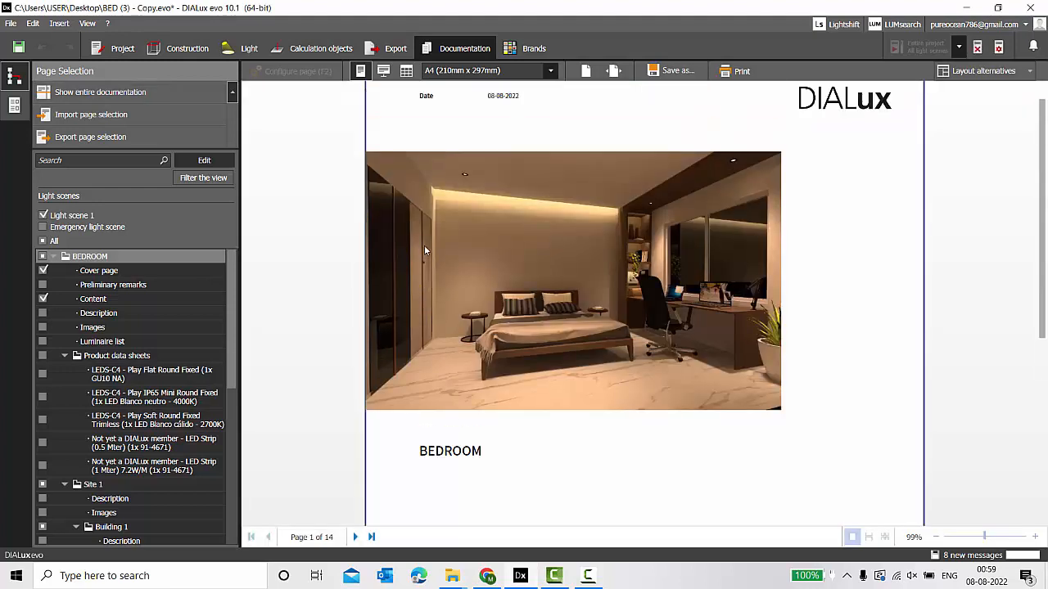
scroll(424, 256, "down", 10)
scroll(424, 256, "down", 20)
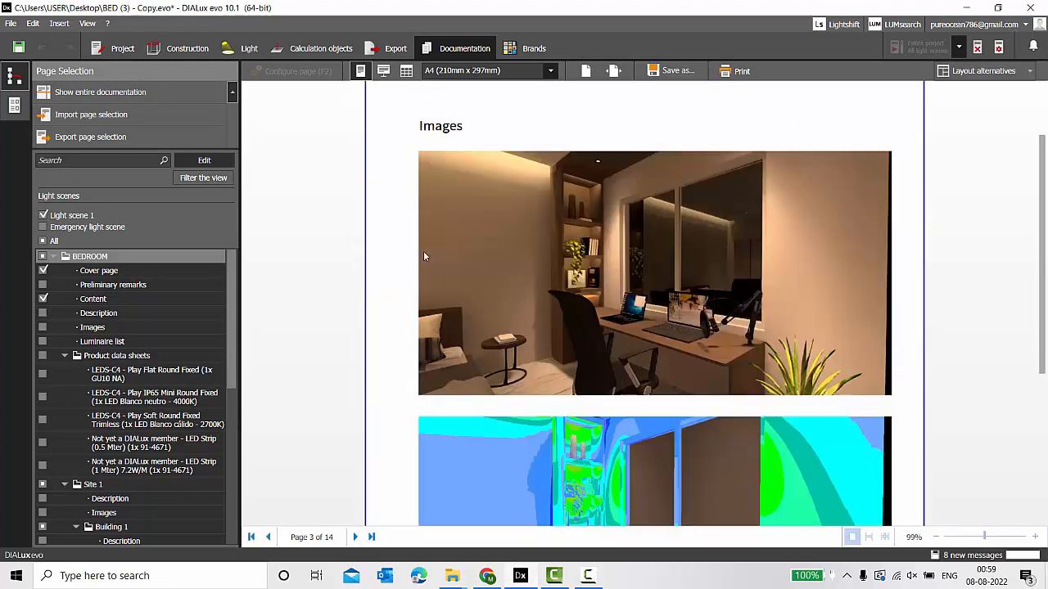
scroll(426, 256, "down", 5)
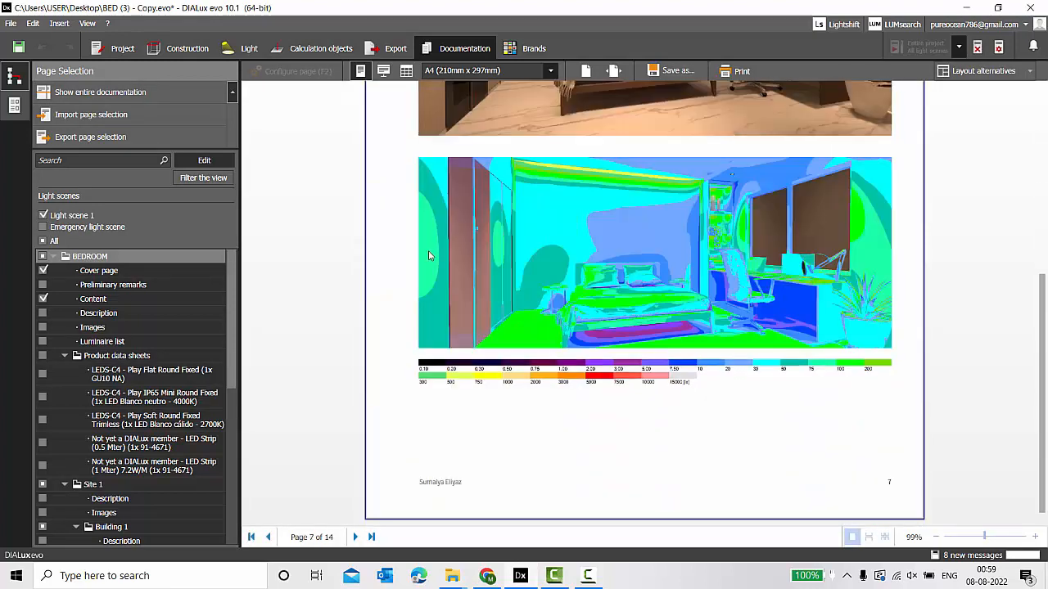
Export the documentation as BEDROOM_Report.pdf.
left_click(669, 71)
left_click(671, 105)
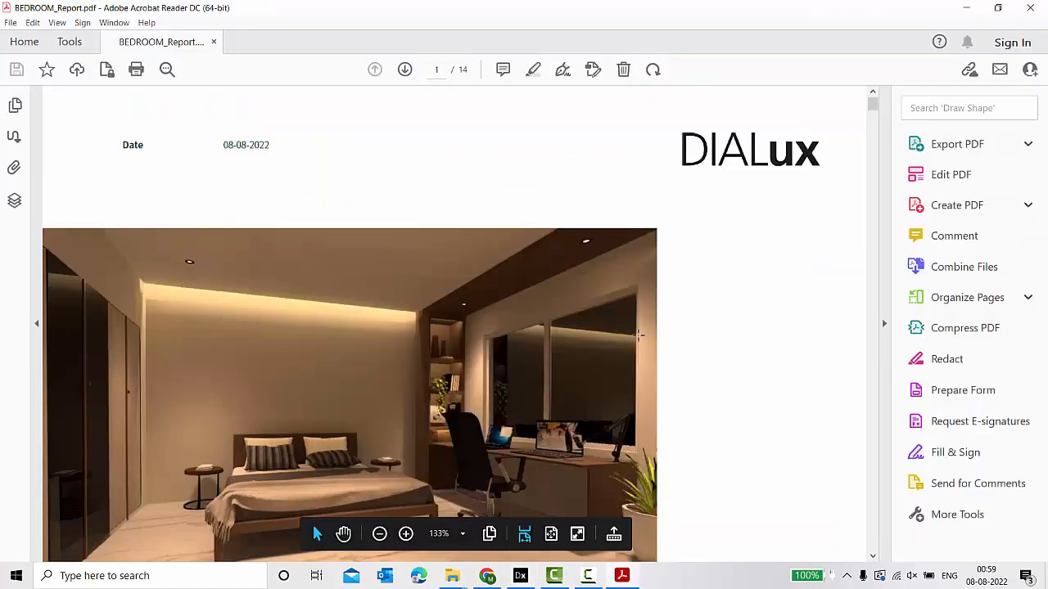
scroll(640, 334, "down", 3, "ctrl")
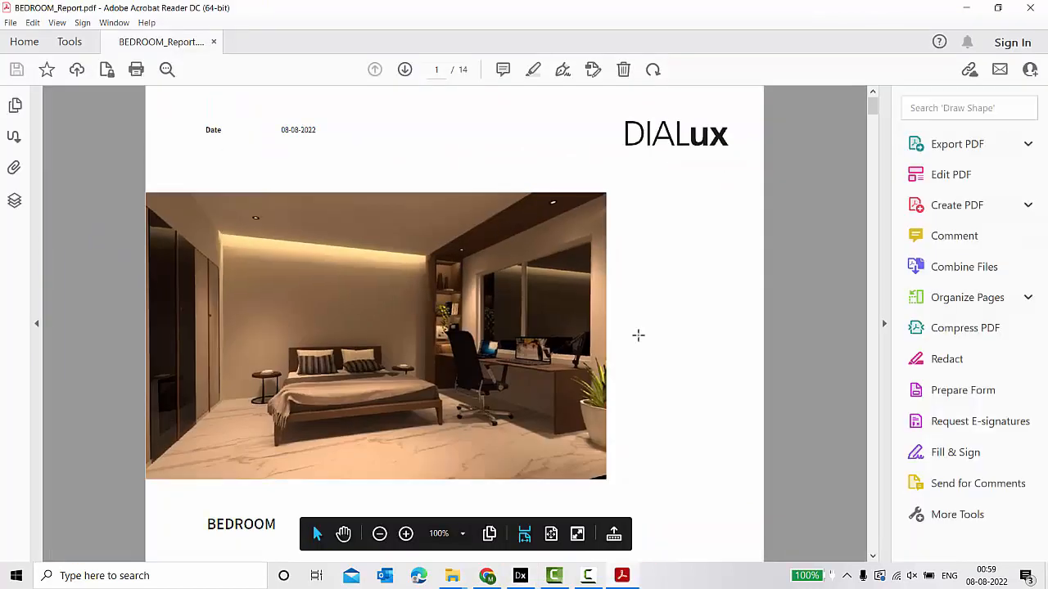
Page through BEDROOM_Report.pdf in Acrobat Reader from the cover down to page 14.
scroll(640, 341, "down", 10)
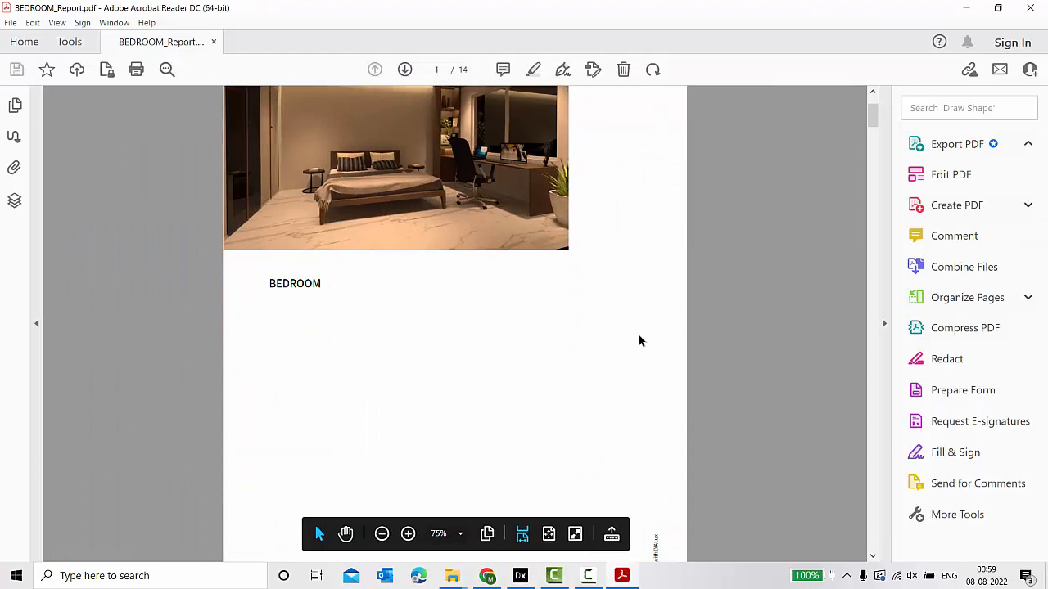
scroll(651, 353, "down", 5)
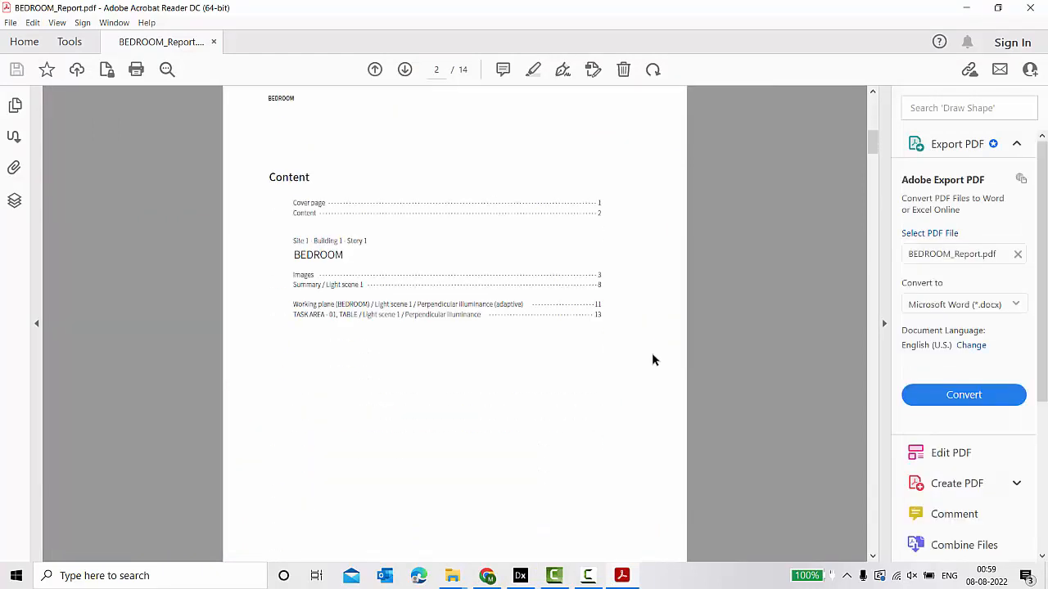
scroll(658, 363, "down", 10)
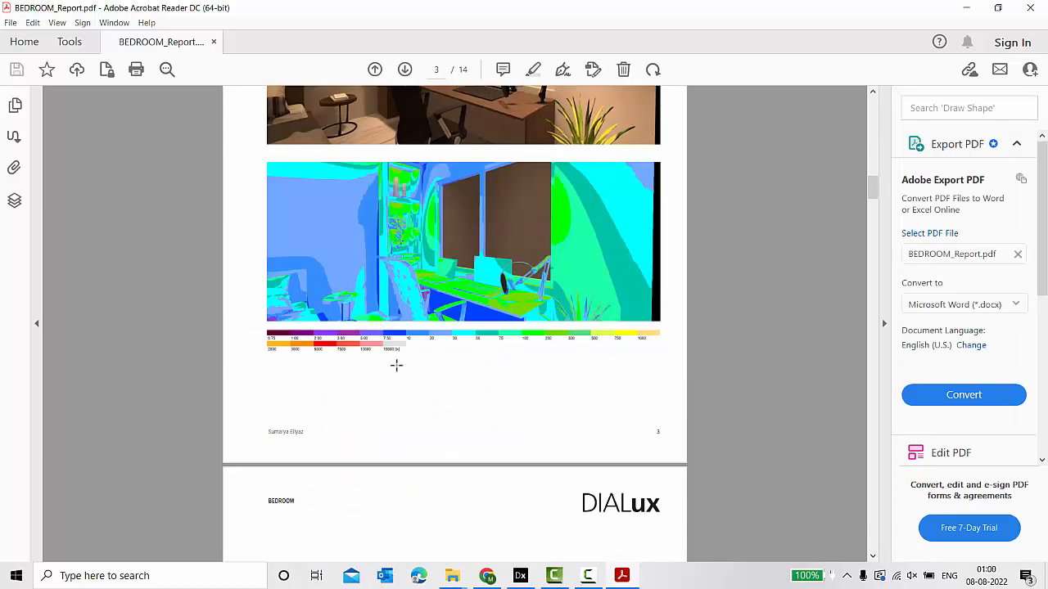
scroll(409, 373, "down", 10)
scroll(418, 366, "down", 20)
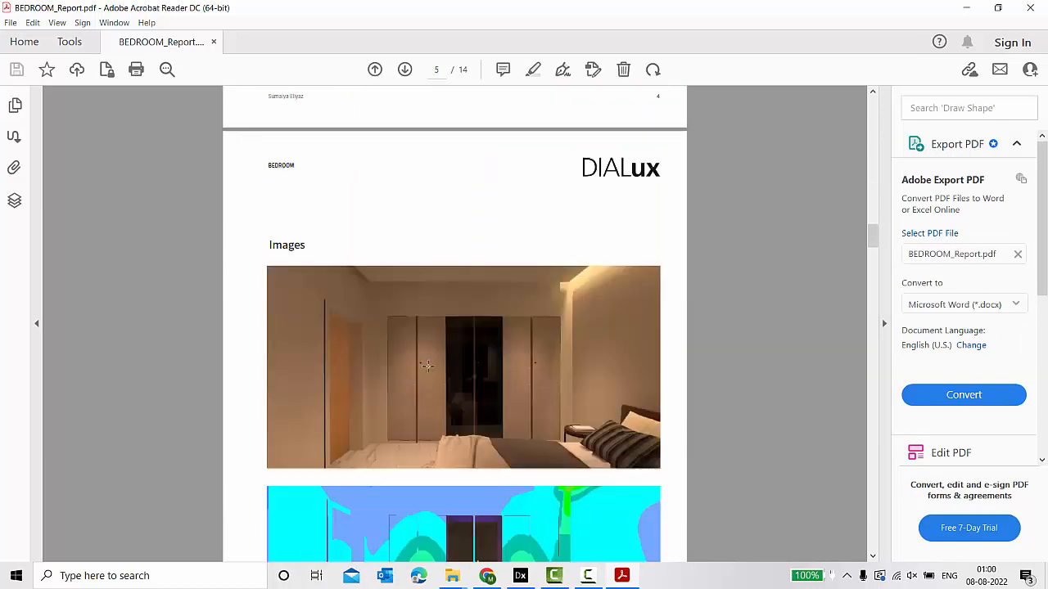
scroll(403, 360, "down", 20)
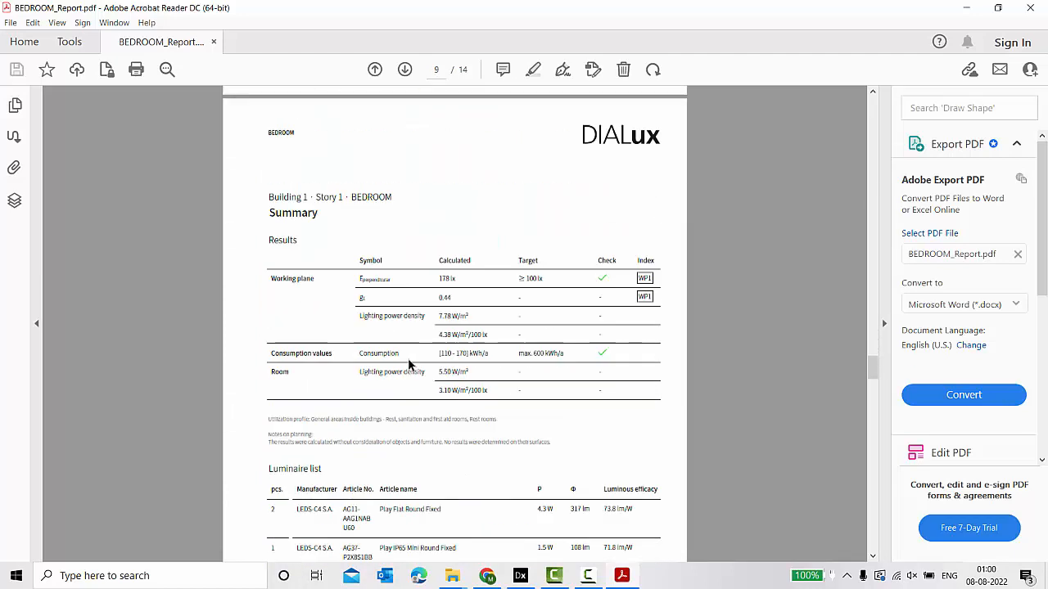
scroll(605, 360, "down", 15)
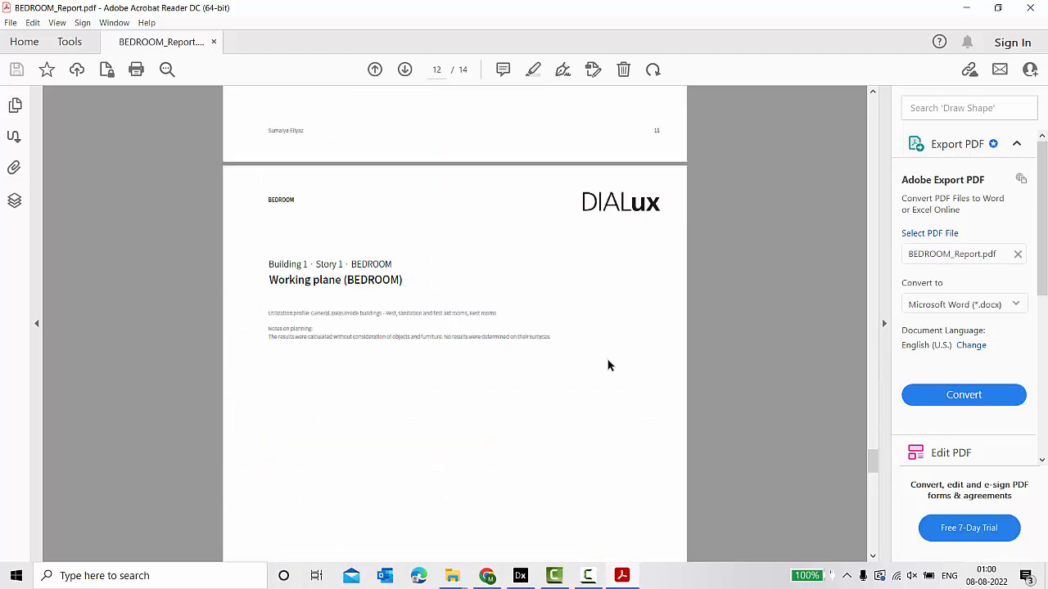
scroll(609, 365, "down", 20)
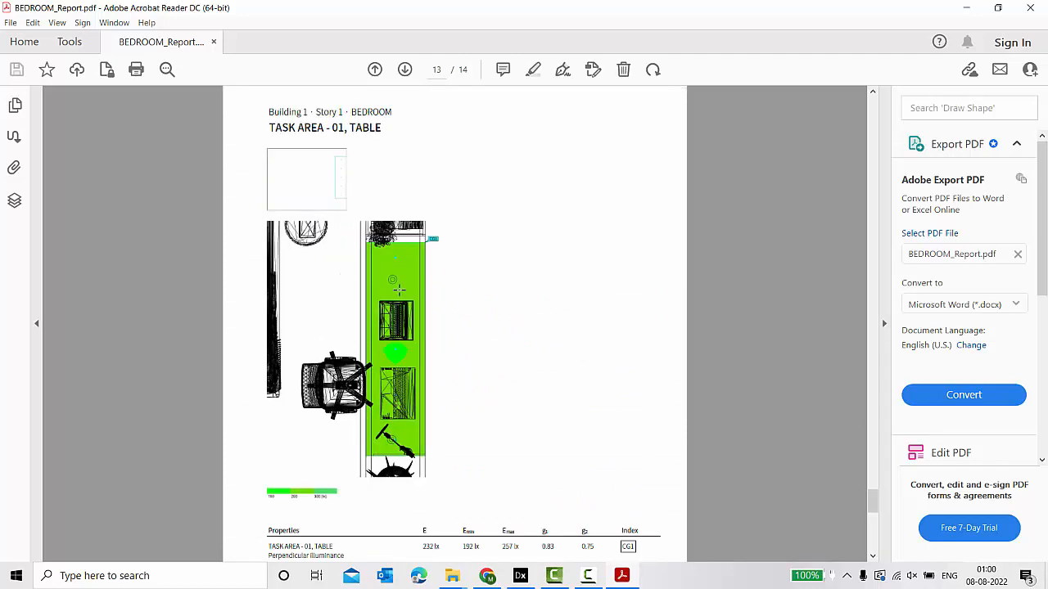